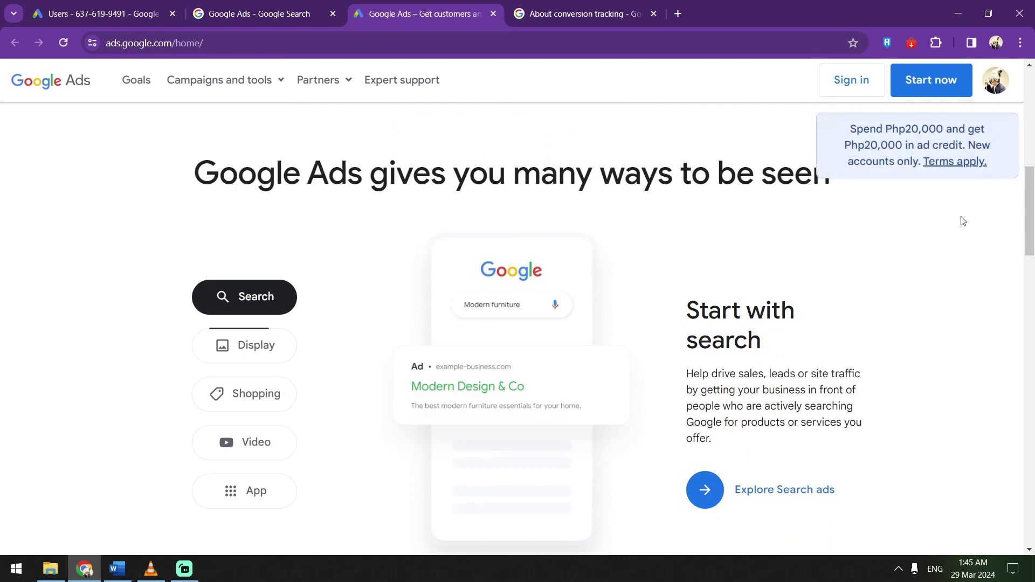
# Look through the Google Ads home page's ad formats, goals and business benefits, and sign in to the account.
pyautogui.scroll(-6, 963, 221)
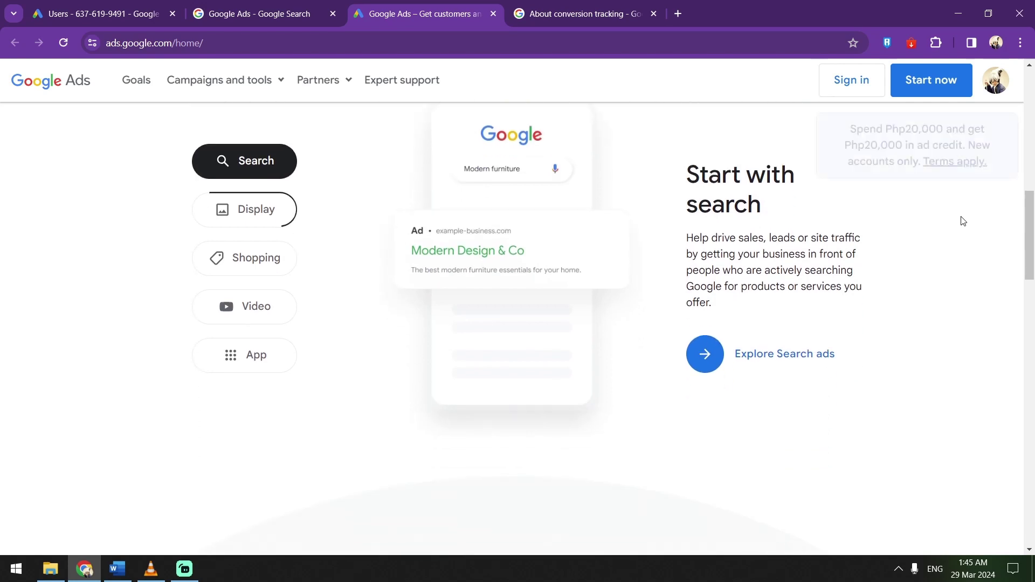
pyautogui.scroll(-6, 968, 227)
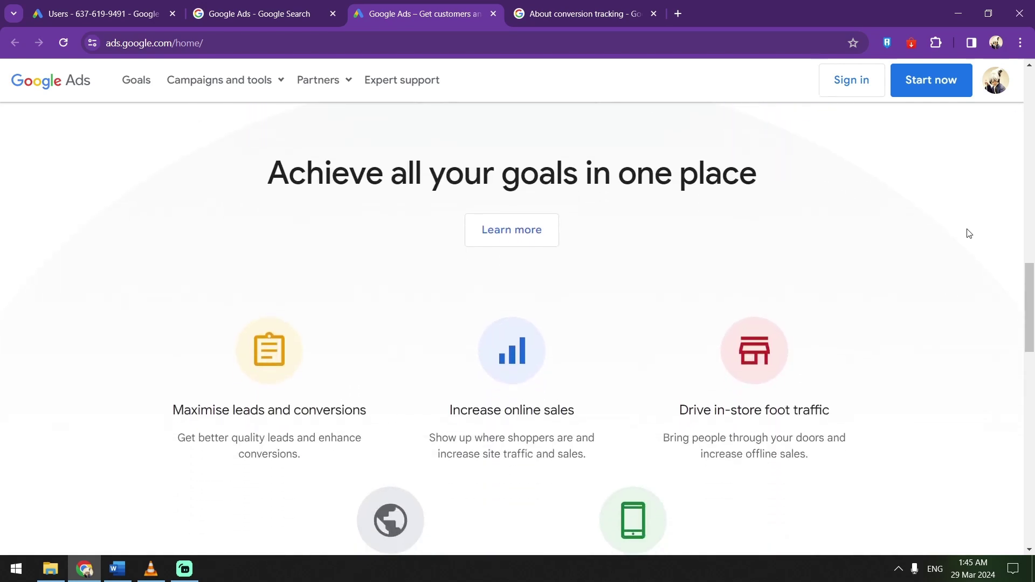
pyautogui.scroll(-6, 971, 236)
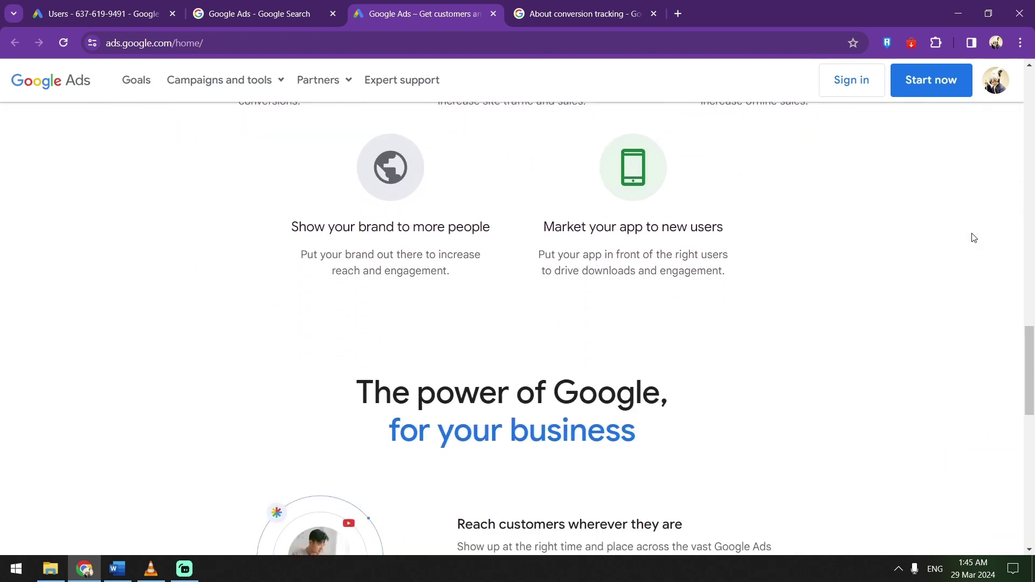
pyautogui.scroll(-2, 974, 245)
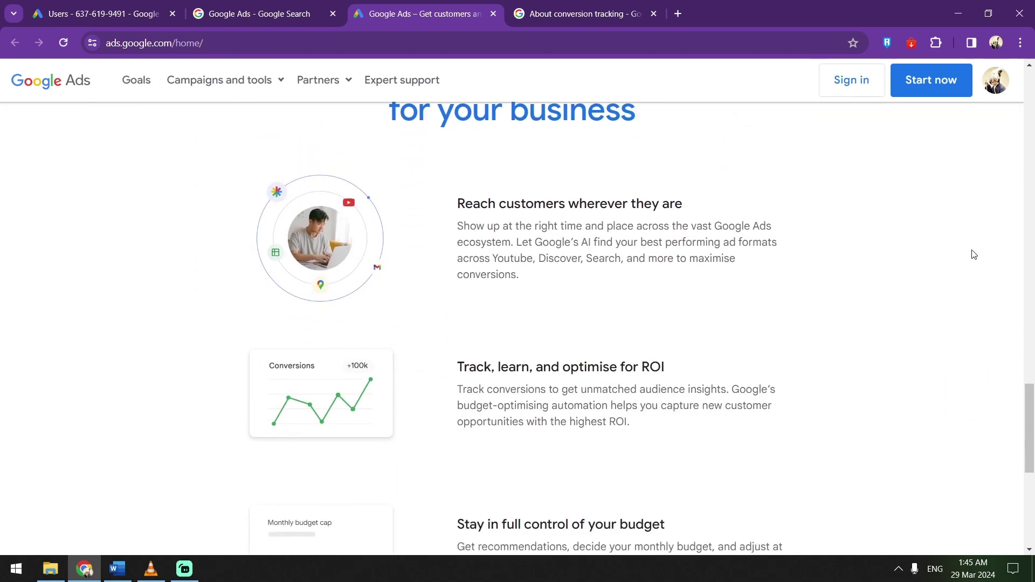
pyautogui.scroll(-1, 973, 267)
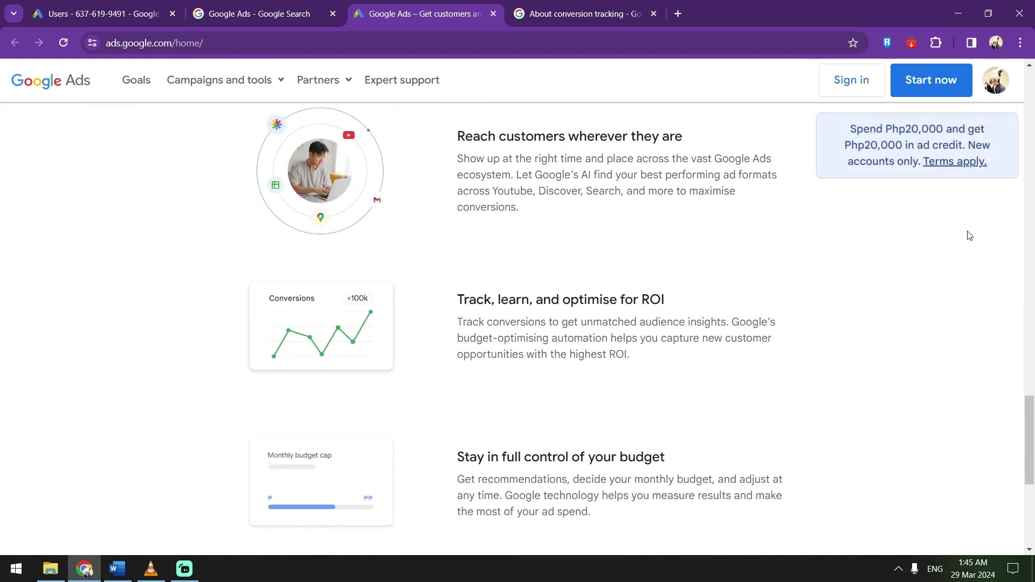
pyautogui.scroll(-1, 954, 269)
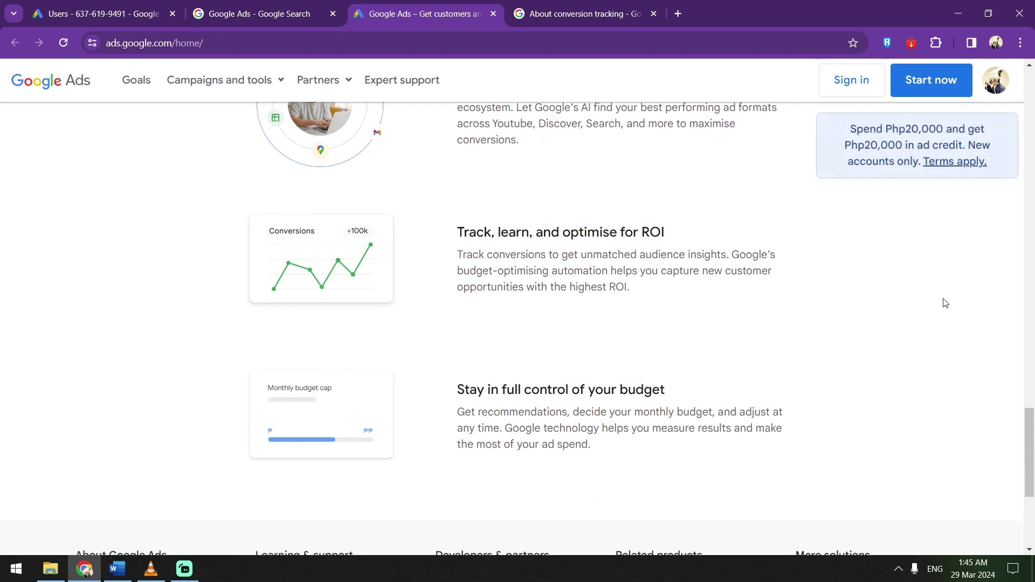
pyautogui.scroll(-3, 945, 302)
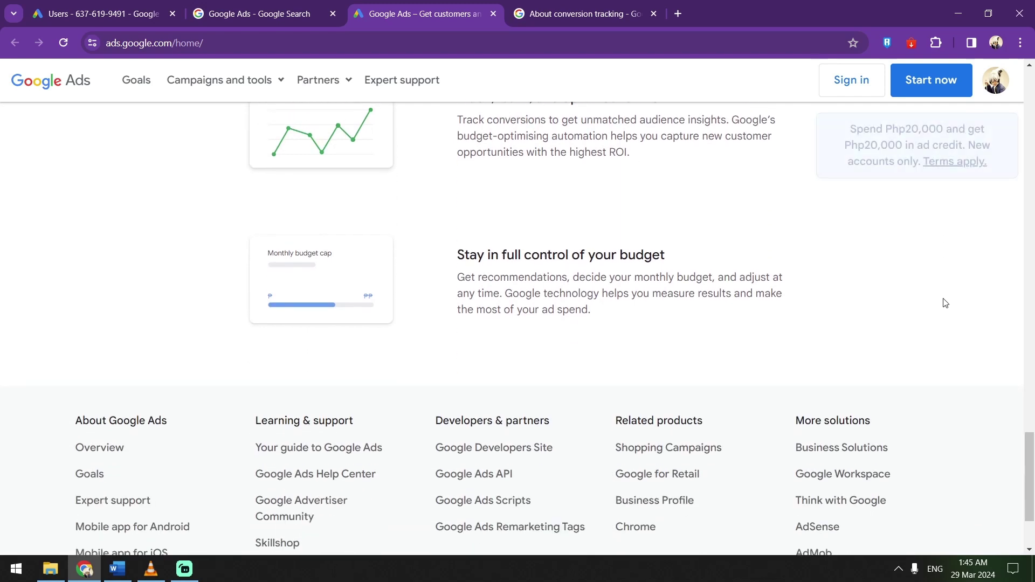
pyautogui.scroll(4, 943, 303)
pyautogui.scroll(10, 946, 306)
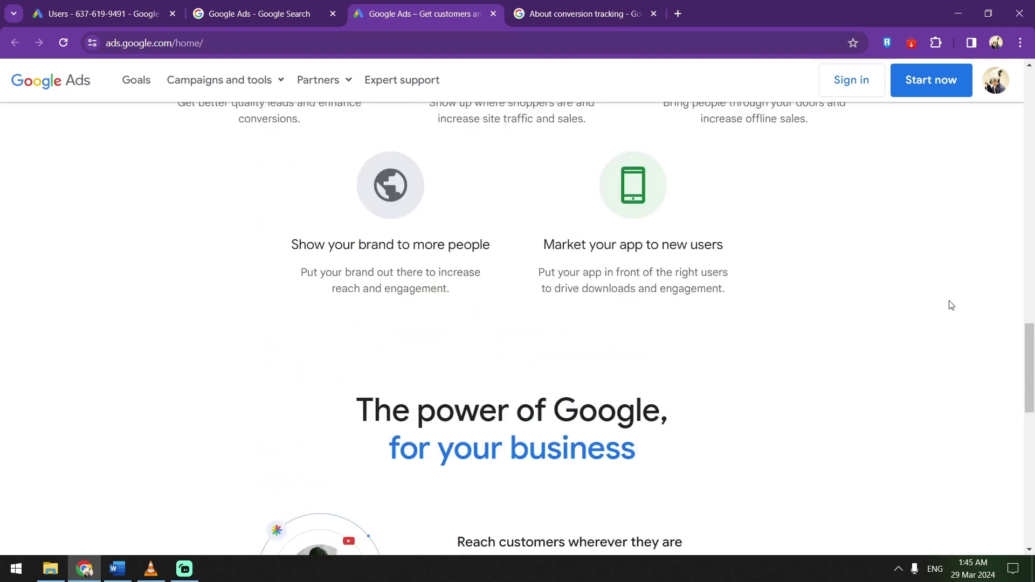
pyautogui.scroll(8, 952, 305)
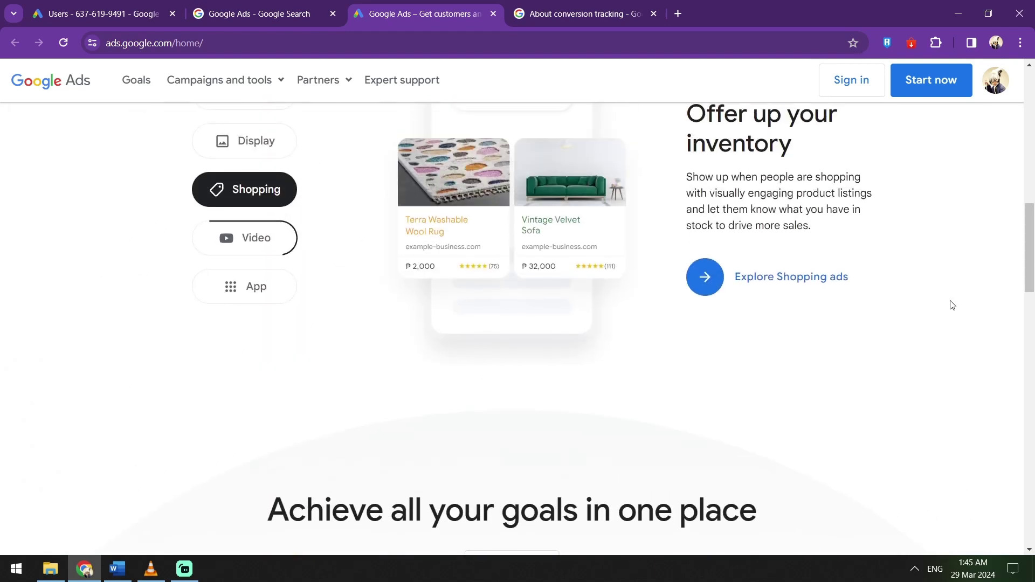
pyautogui.scroll(6, 952, 305)
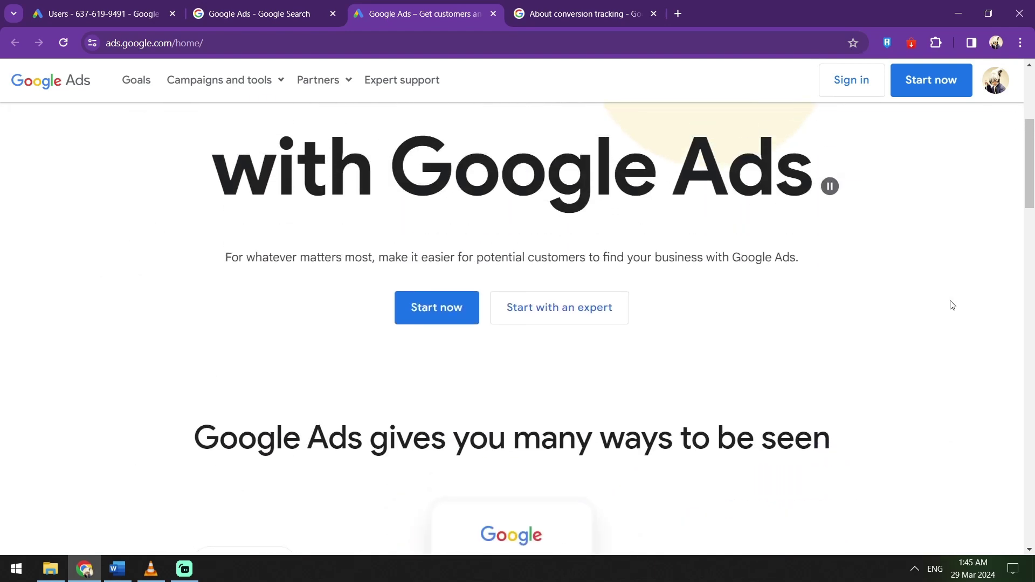
pyautogui.scroll(2, 952, 305)
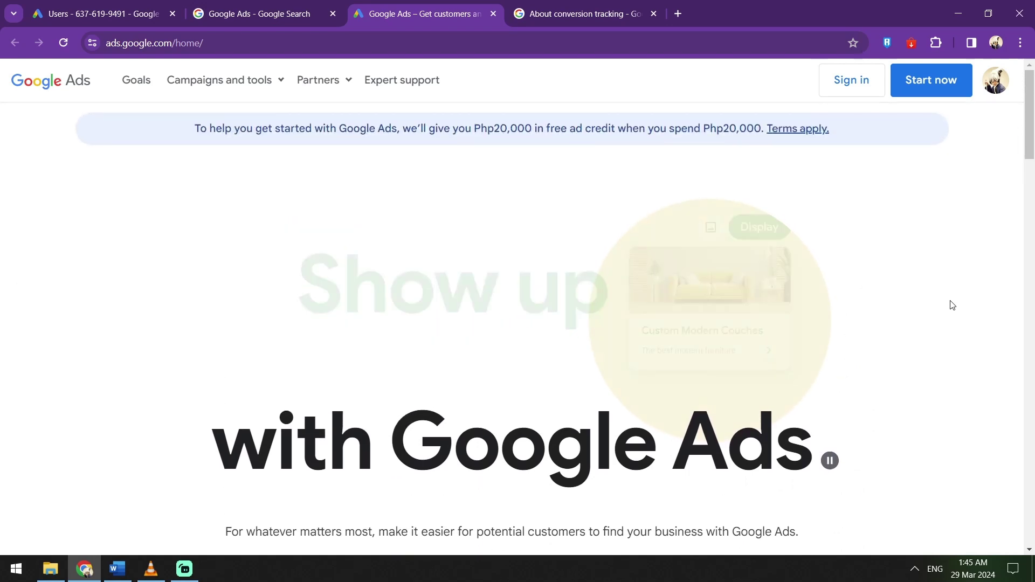
pyautogui.click(846, 85)
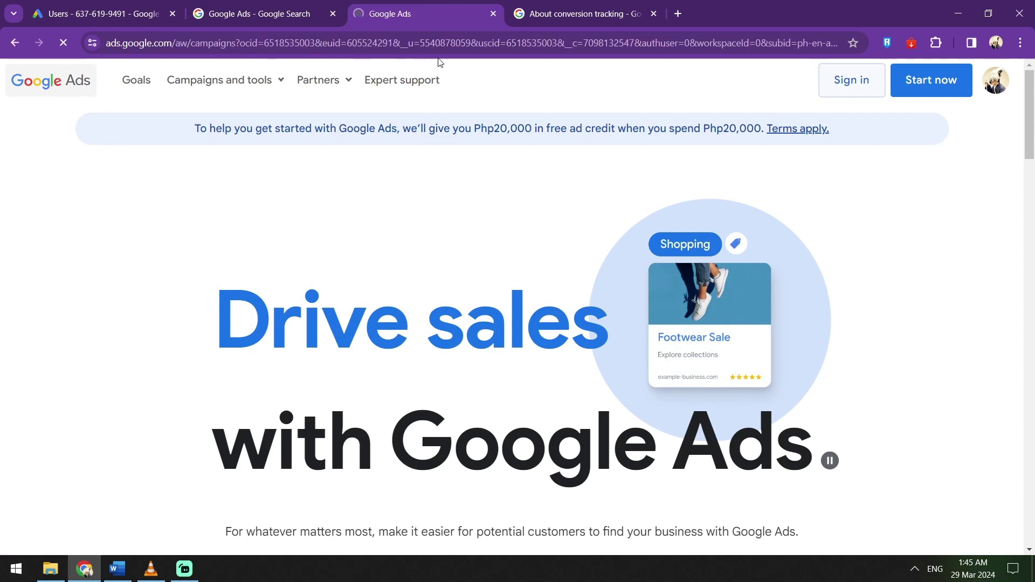
# Read the About conversion tracking help article on why to use it, how it works and which actions it tracks.
pyautogui.click(583, 14)
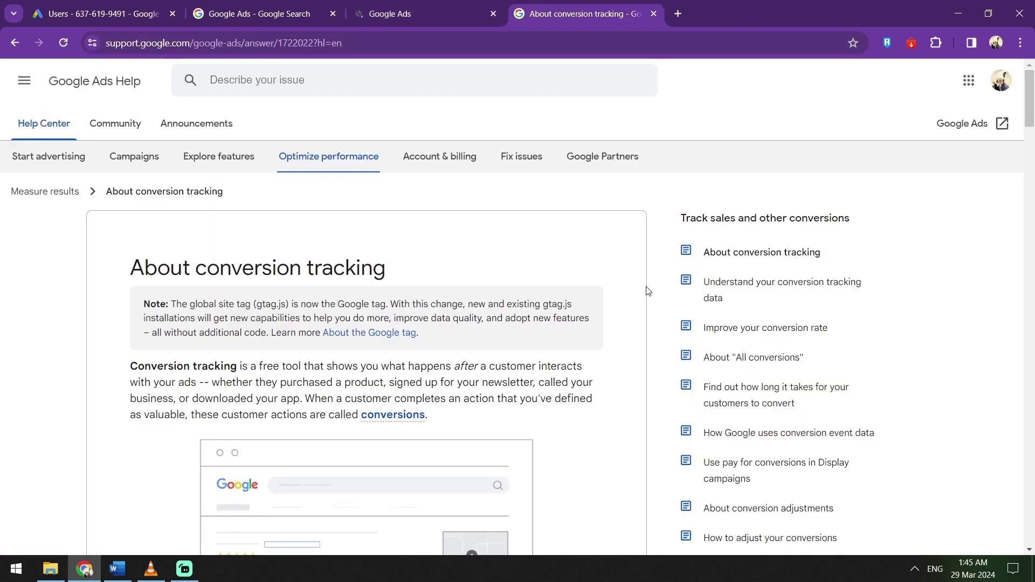
pyautogui.scroll(-3, 632, 305)
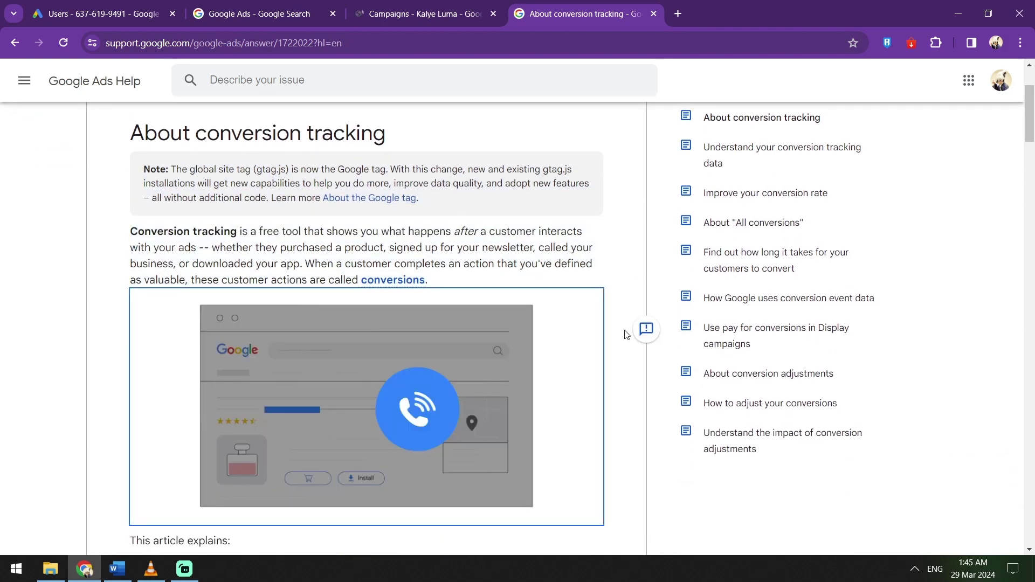
pyautogui.scroll(-3, 625, 334)
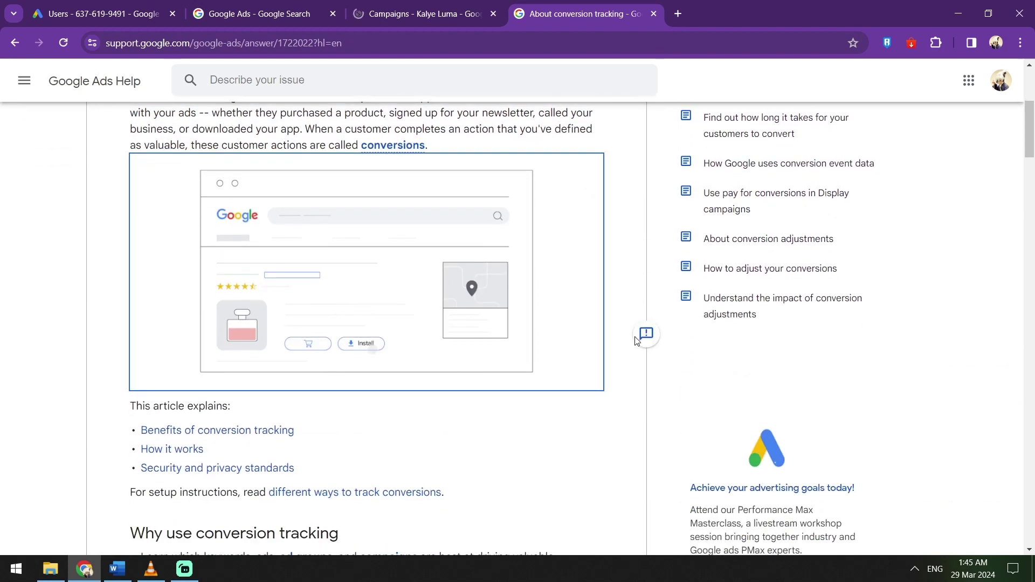
pyautogui.scroll(-3, 626, 367)
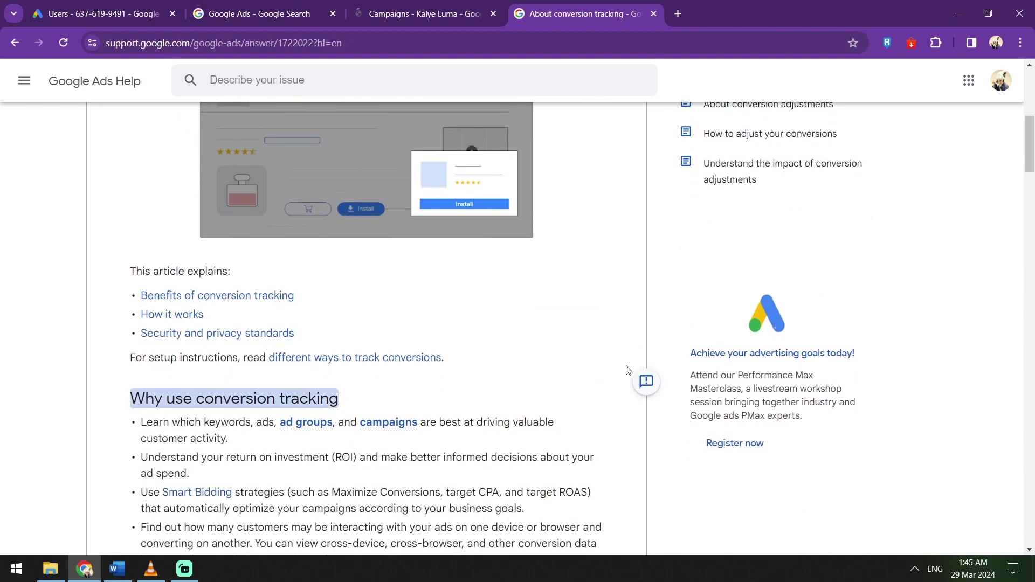
pyautogui.scroll(-3, 627, 304)
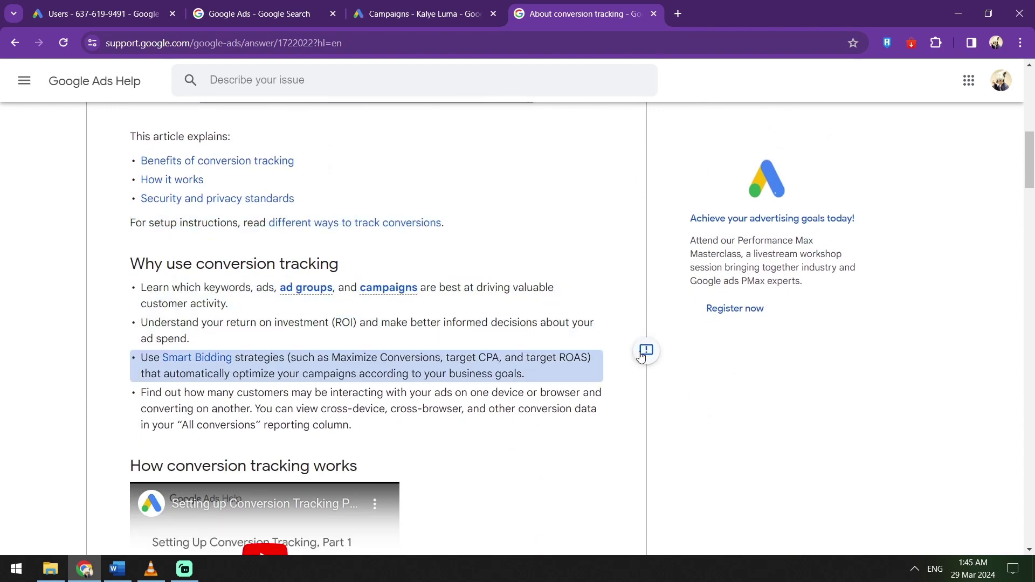
pyautogui.scroll(-2, 641, 377)
pyautogui.scroll(-7, 641, 398)
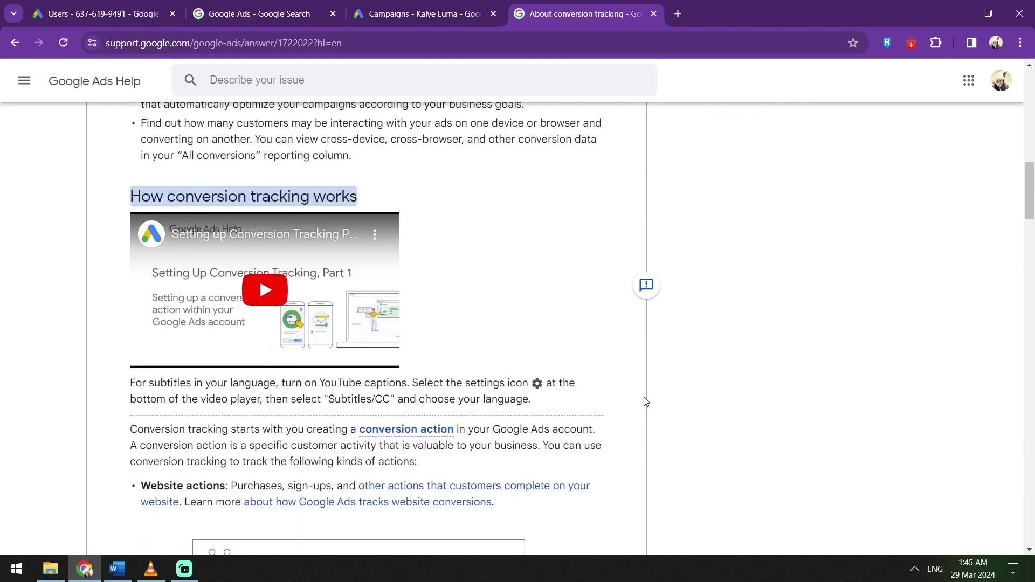
pyautogui.scroll(-5, 644, 412)
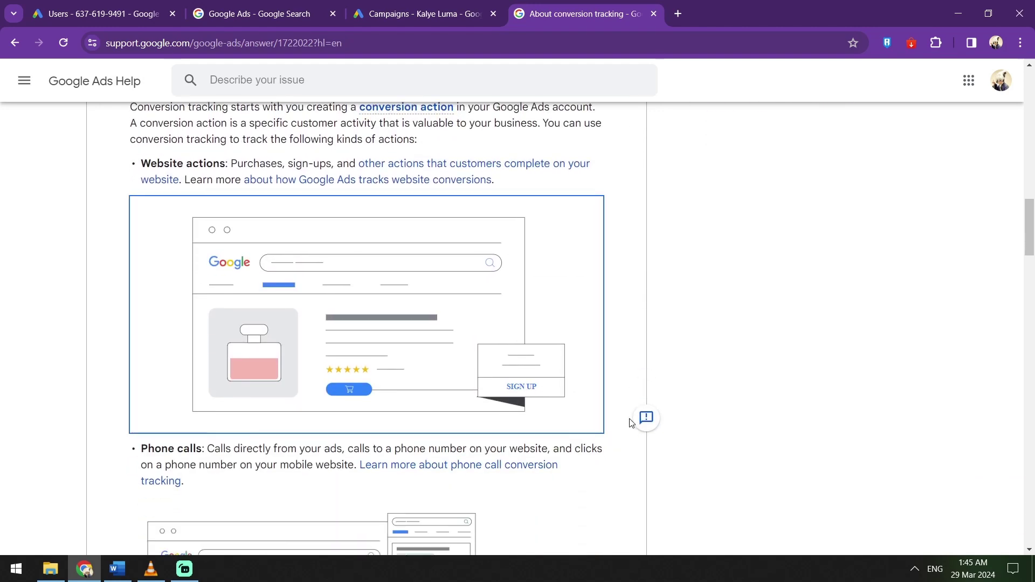
pyautogui.scroll(-4, 627, 411)
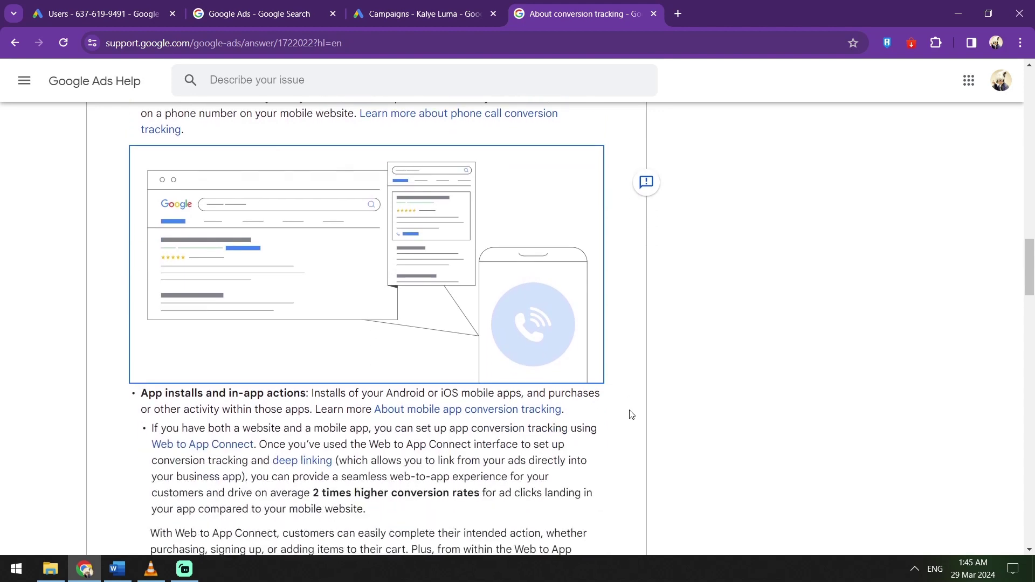
pyautogui.scroll(-4, 625, 377)
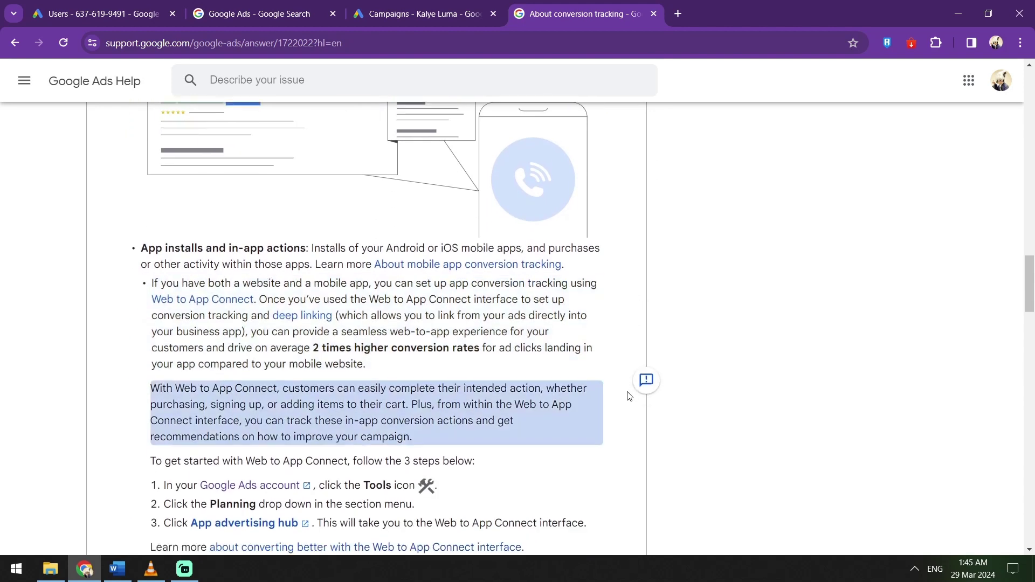
# Enter the Google Ads account through the "Create Your Google Ads Account" search result, and close the duplicate campaigns page and the help article.
pyautogui.click(268, 15)
pyautogui.scroll(-1, 576, 224)
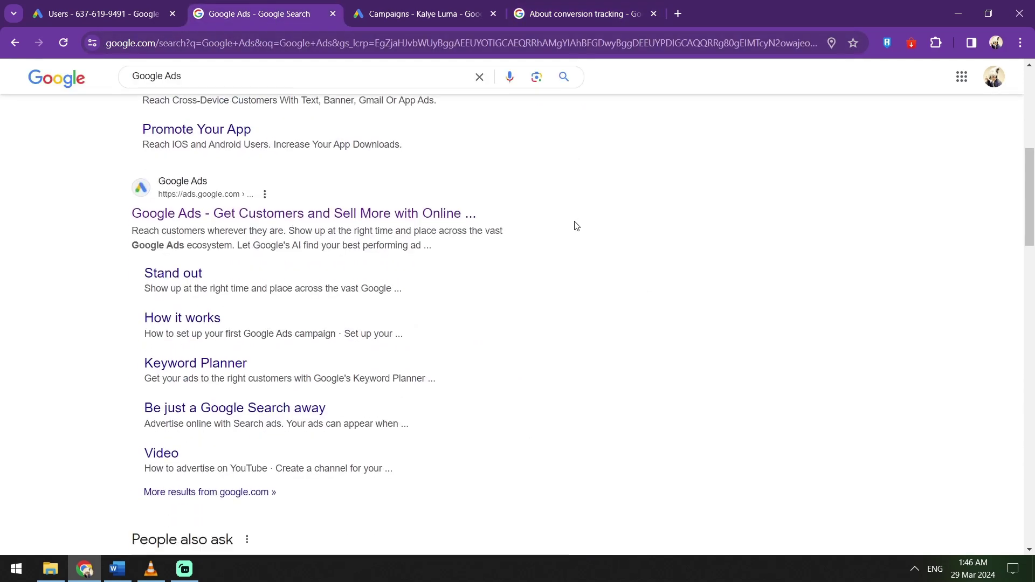
pyautogui.scroll(7, 497, 98)
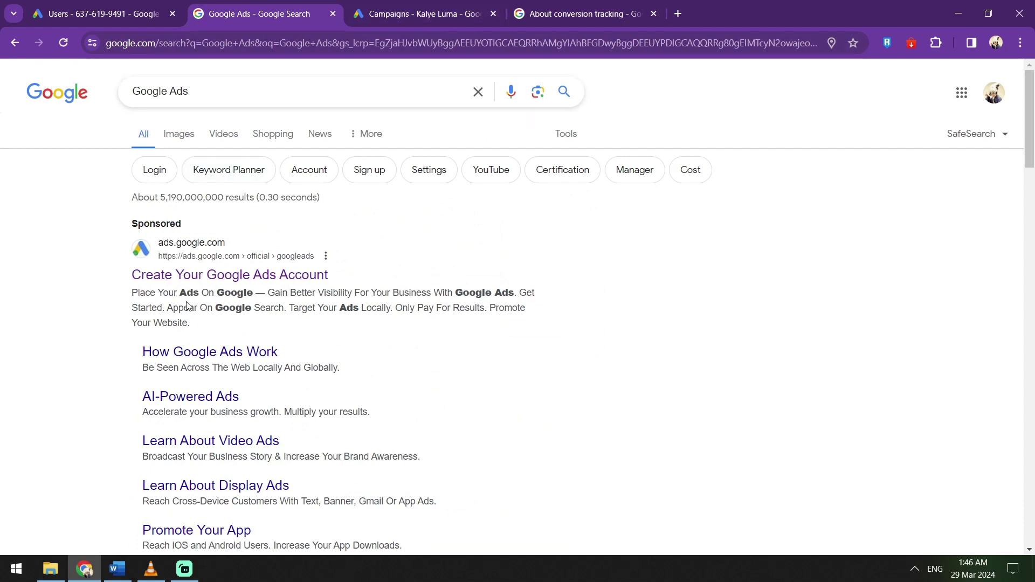
pyautogui.click(204, 277)
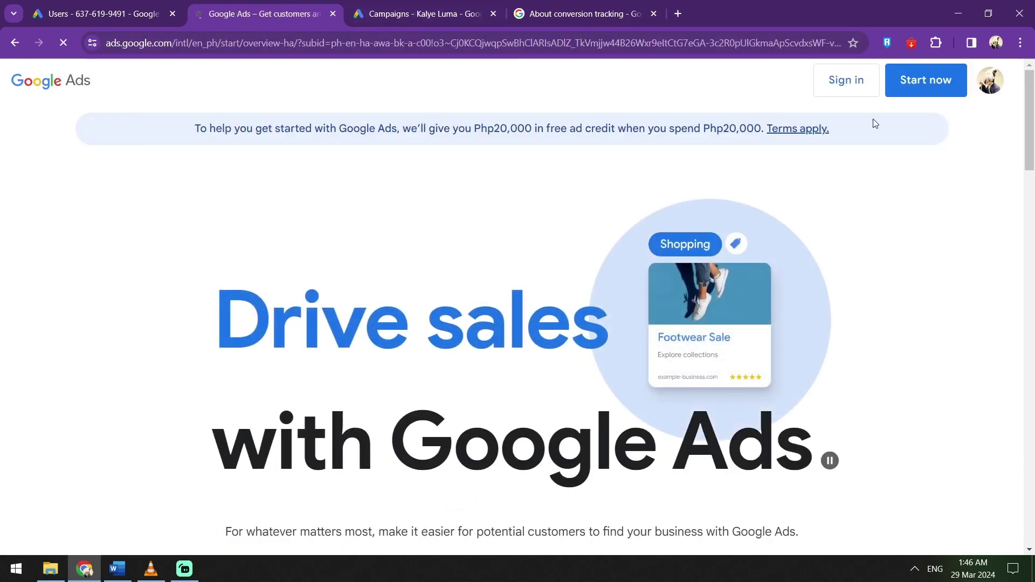
pyautogui.click(491, 17)
pyautogui.click(913, 93)
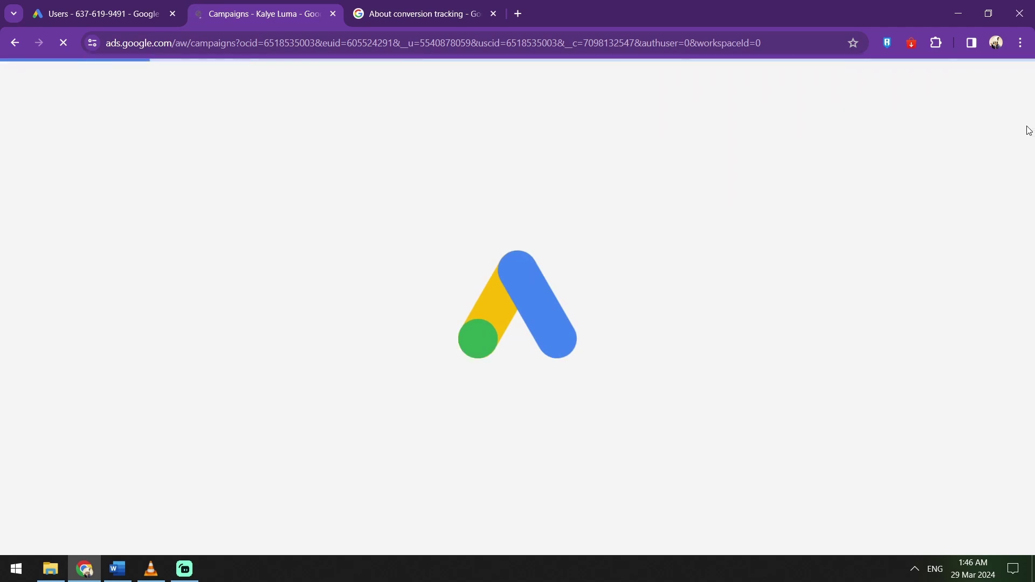
pyautogui.click(493, 14)
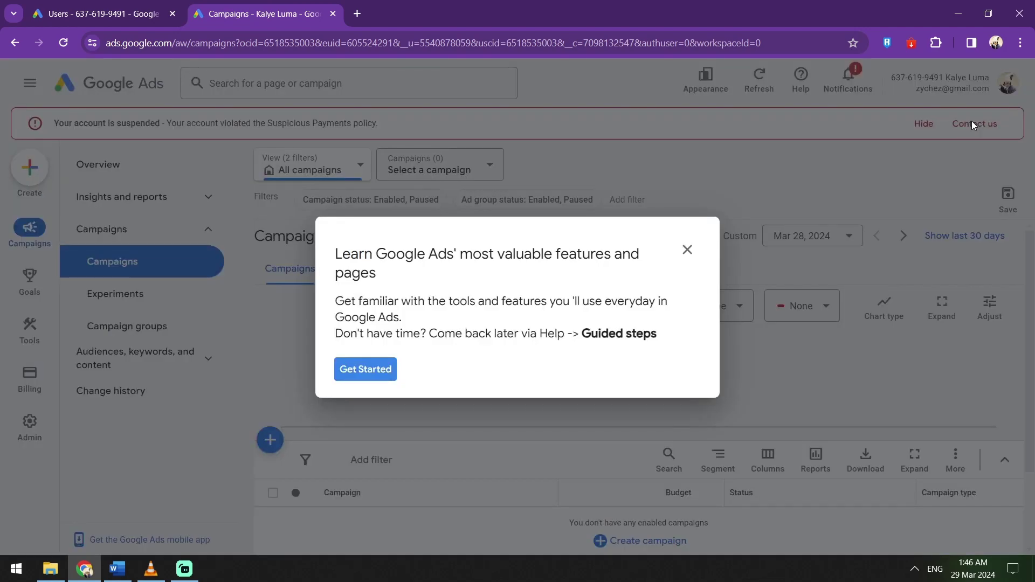
# View the opening tips of the guided Google Ads feature tour and dismiss the tour.
pyautogui.click(382, 372)
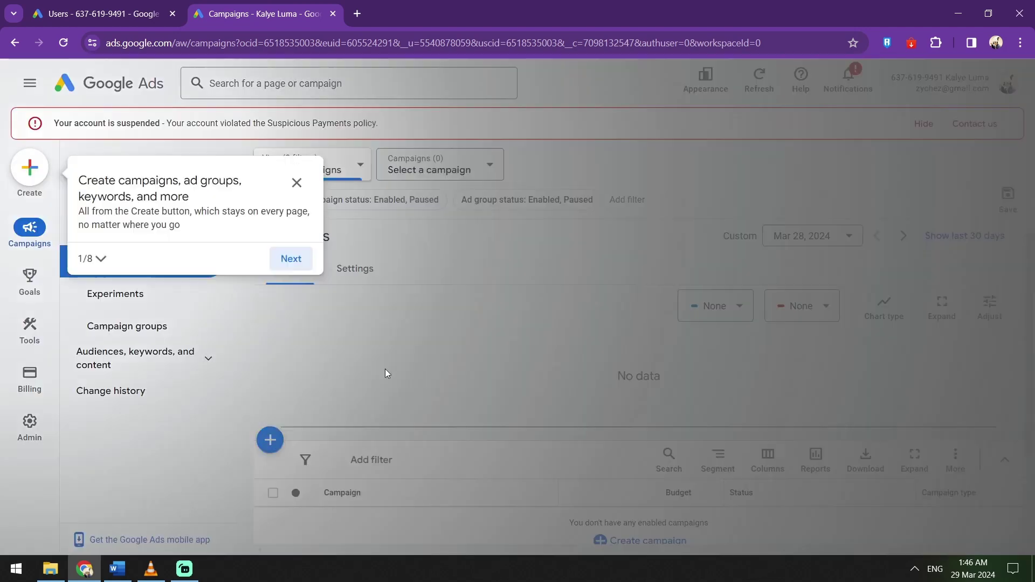
pyautogui.click(308, 267)
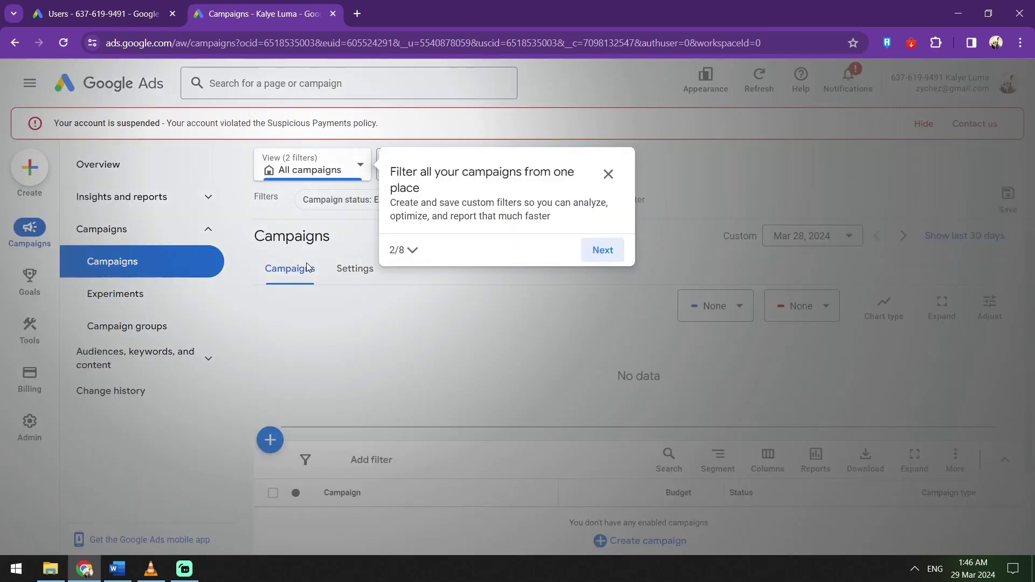
pyautogui.click(605, 251)
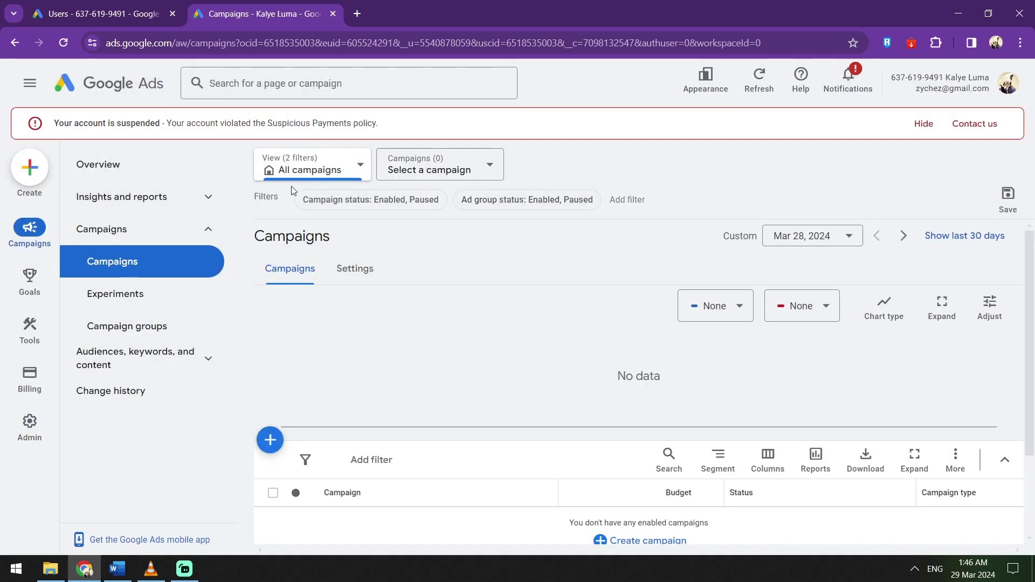
# Hide the account suspension notice and check the account notifications.
pyautogui.click(922, 124)
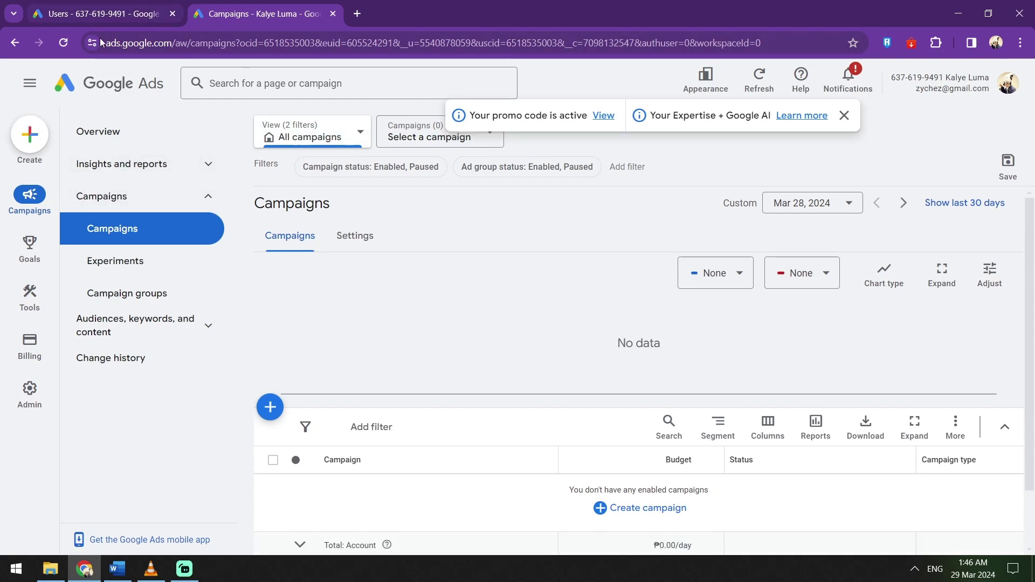
pyautogui.click(836, 90)
pyautogui.click(836, 90)
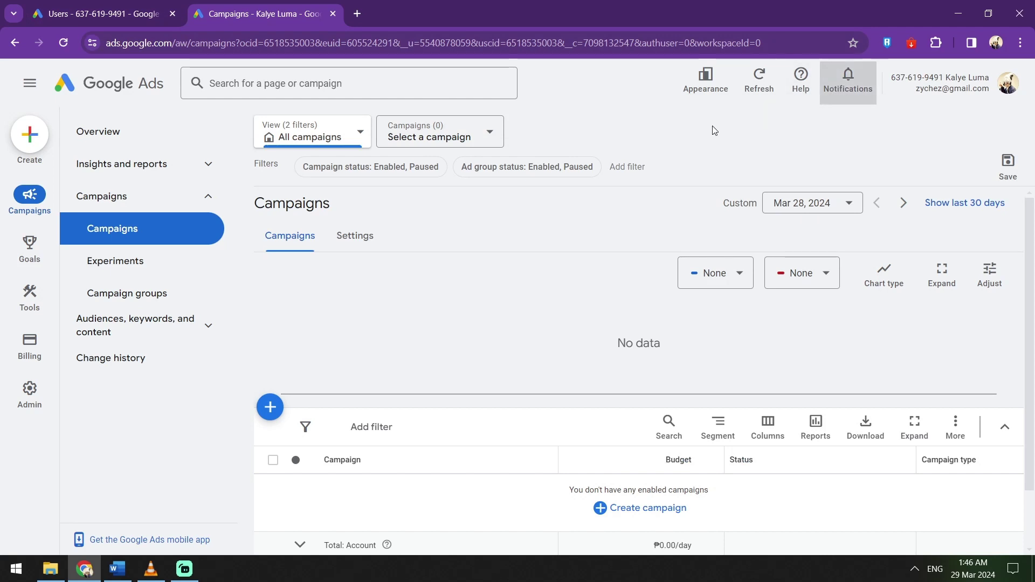
# Start creating a new conversion action in the Google Ads account.
pyautogui.click(30, 134)
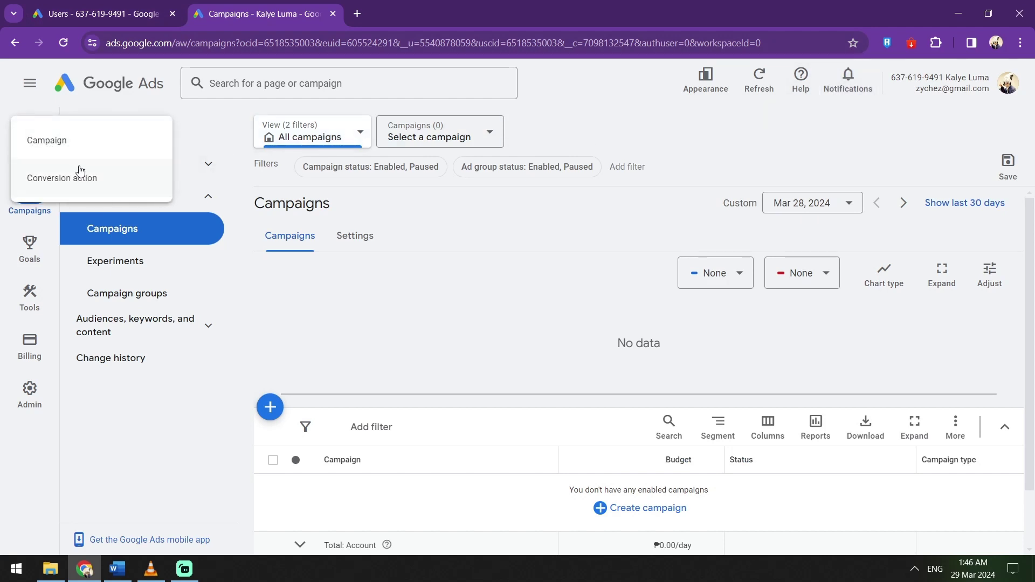
pyautogui.click(222, 143)
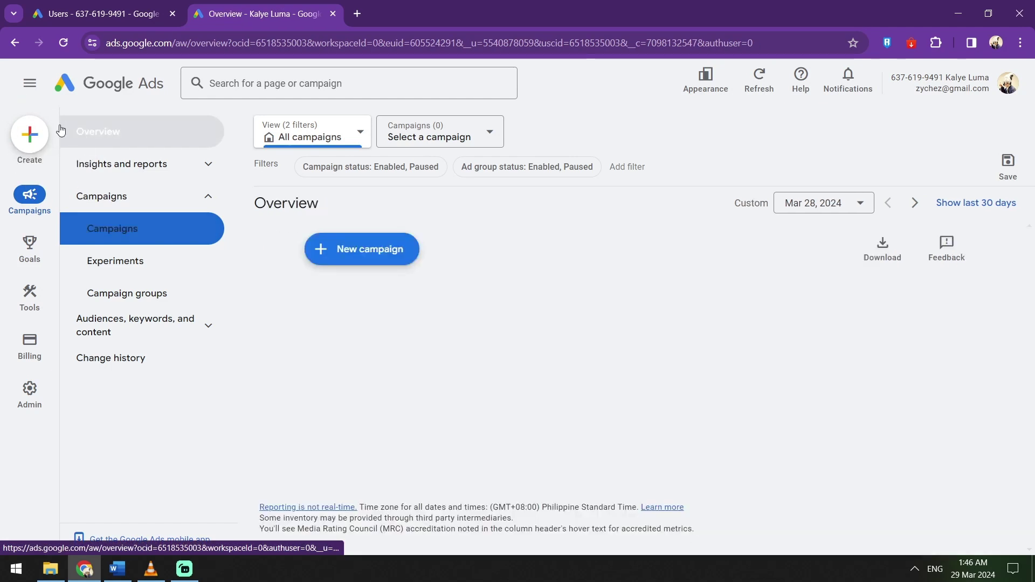
pyautogui.click(31, 133)
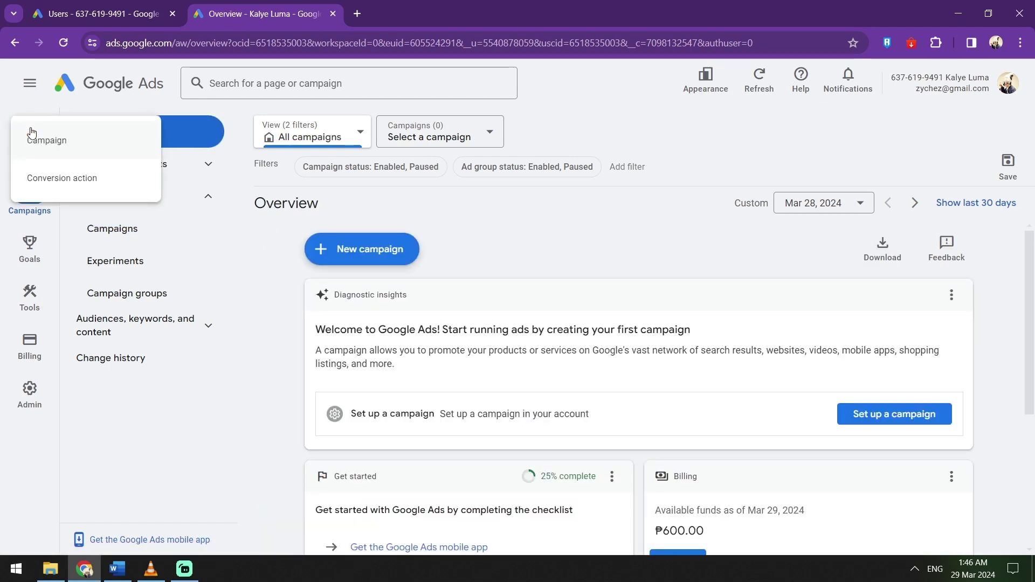
pyautogui.click(118, 185)
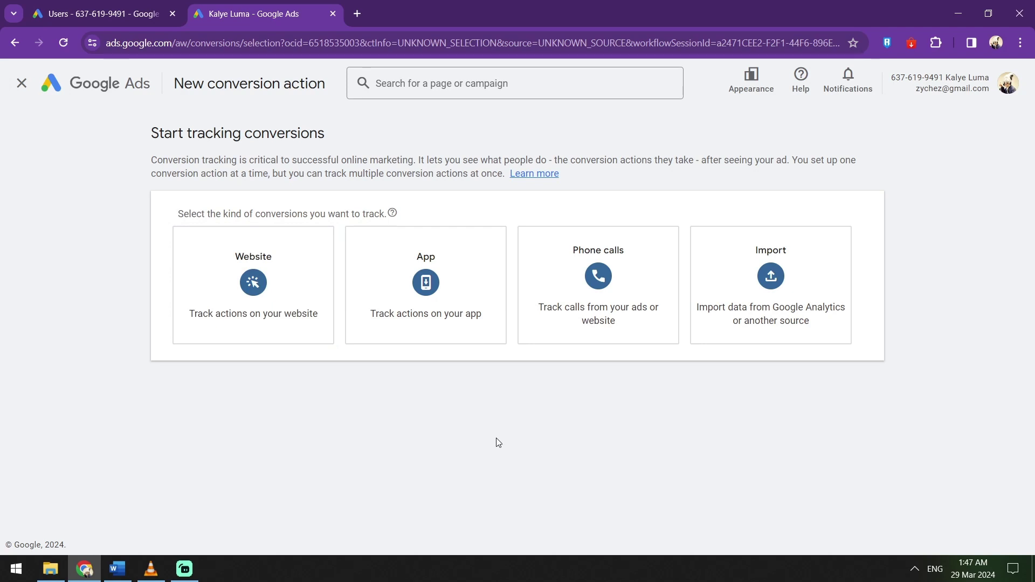
pyautogui.click(236, 334)
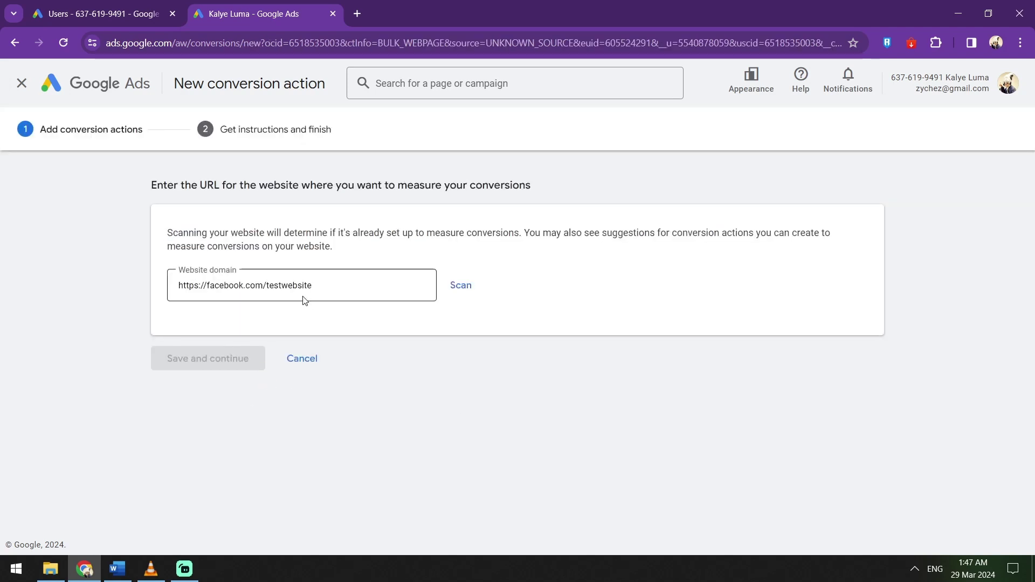
pyautogui.click(456, 292)
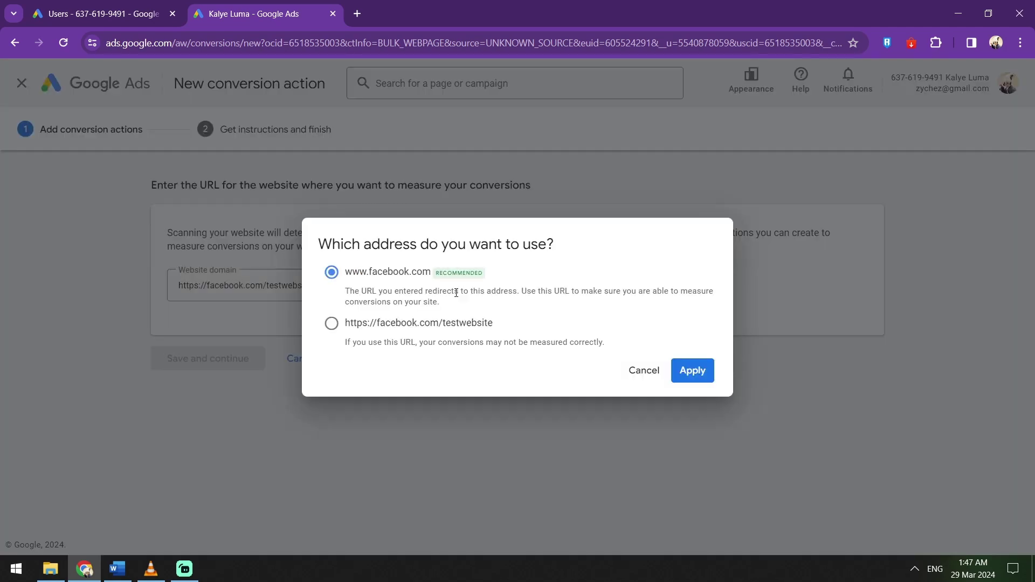
pyautogui.click(683, 370)
pyautogui.scroll(-5, 453, 292)
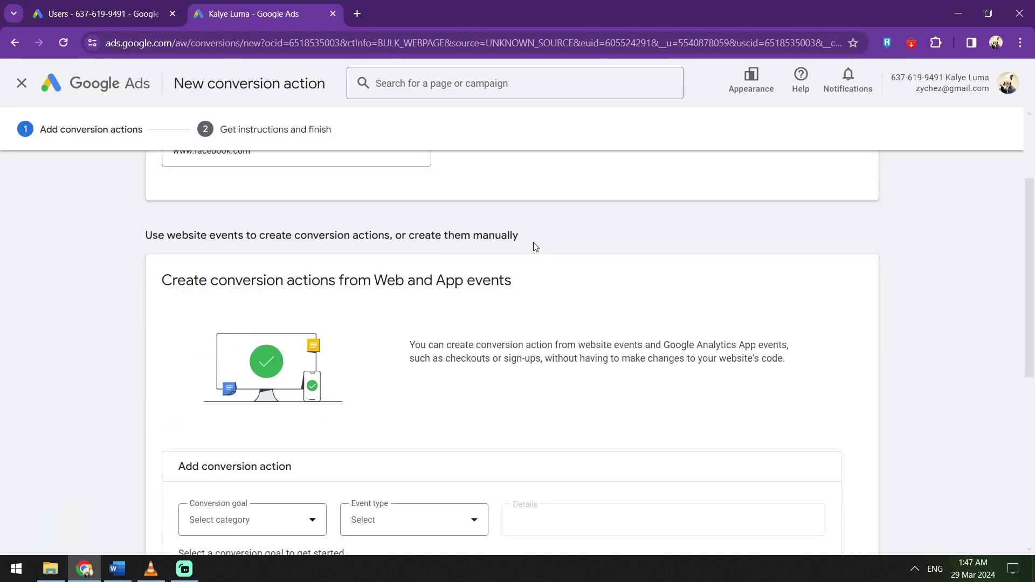
pyautogui.scroll(-1, 477, 240)
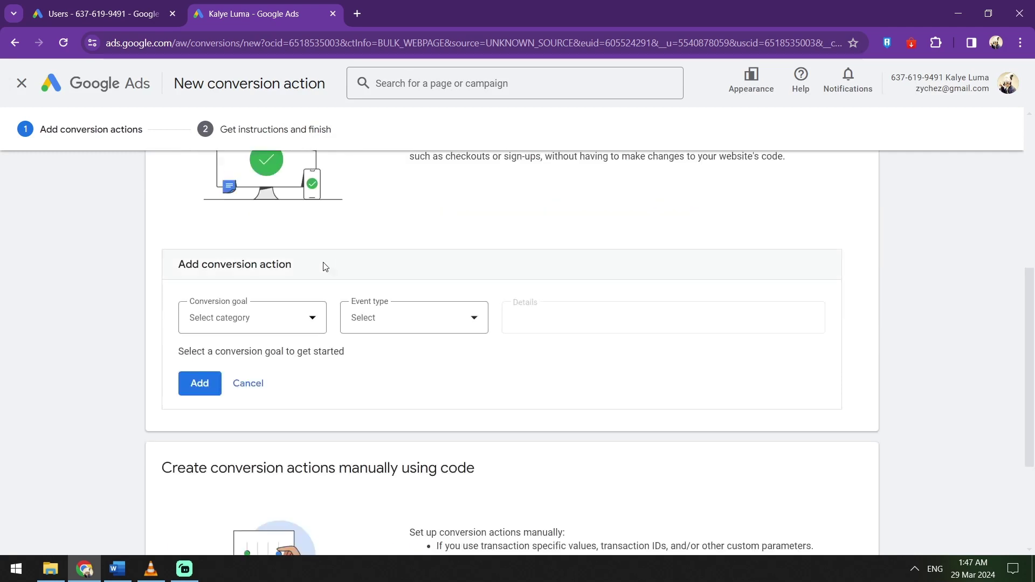
# Set the conversion goal to "Submit lead form" and the event type to "Form submission".
pyautogui.click(290, 327)
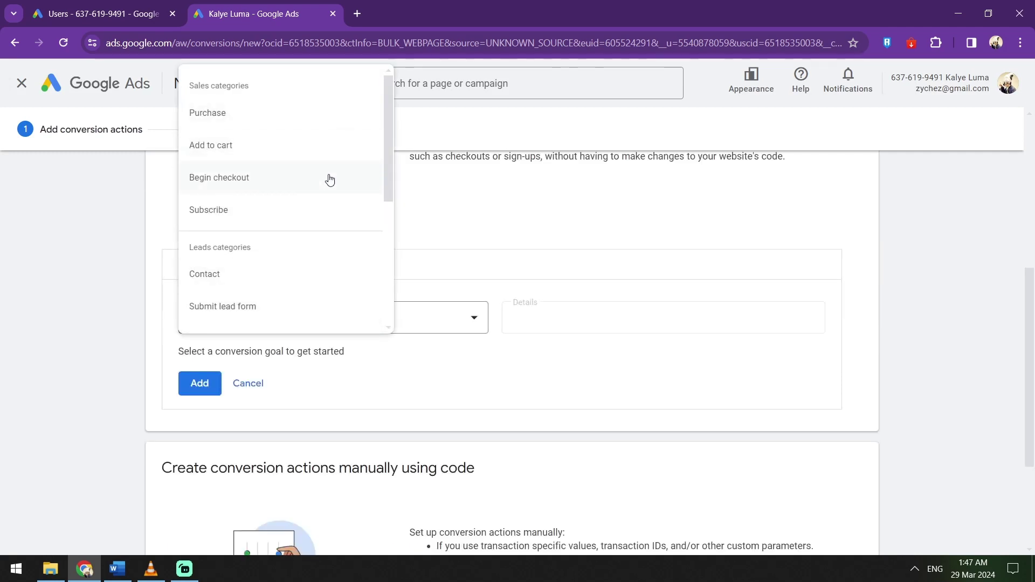
pyautogui.scroll(-3, 365, 105)
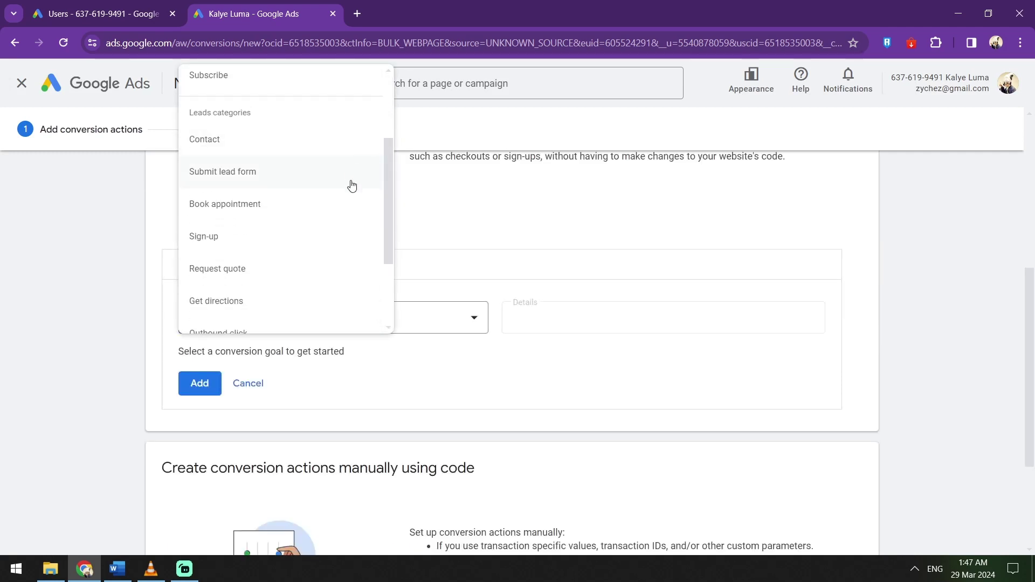
pyautogui.scroll(3, 337, 287)
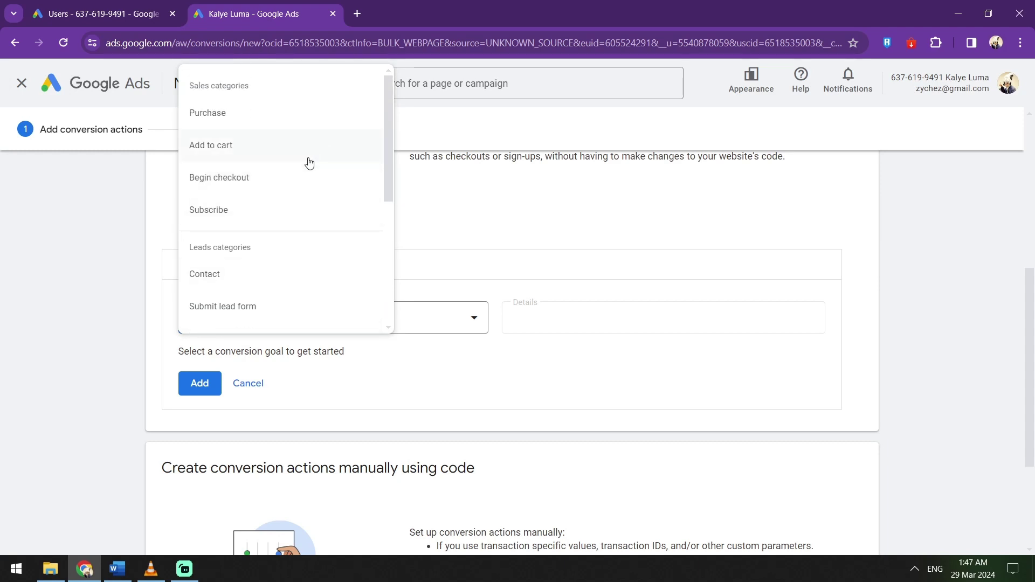
pyautogui.scroll(-1, 308, 163)
pyautogui.click(257, 239)
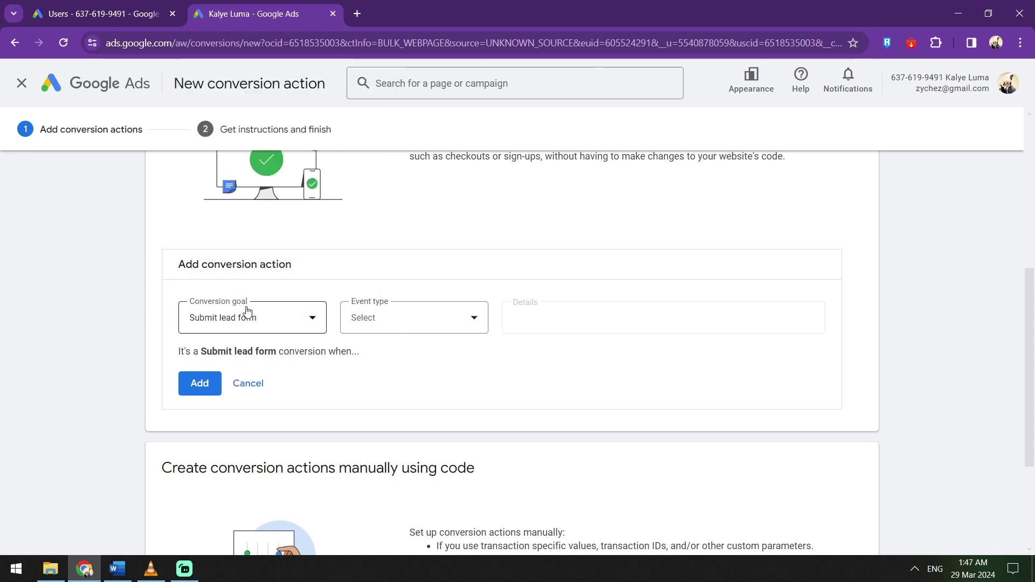
pyautogui.click(399, 317)
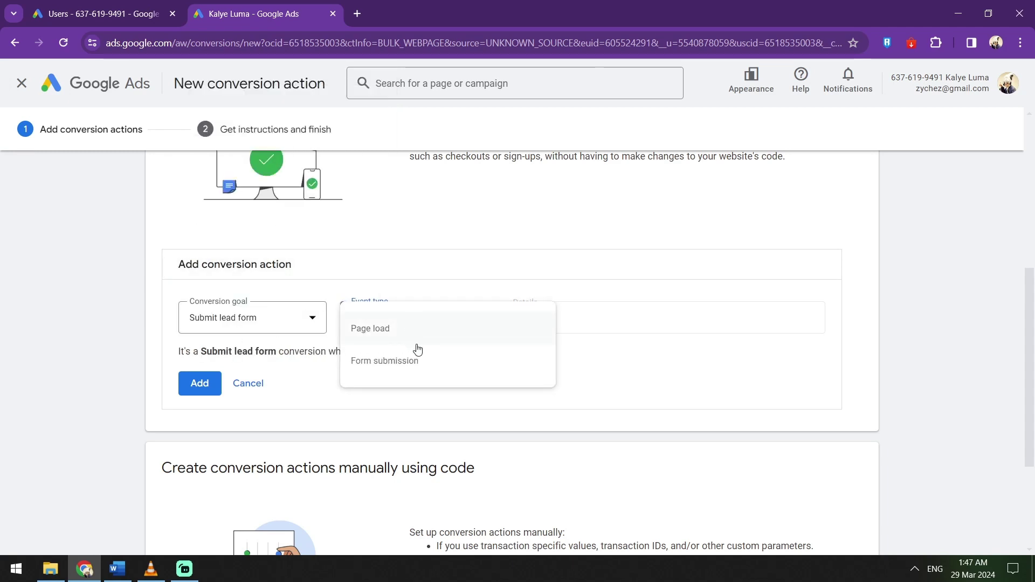
pyautogui.click(448, 361)
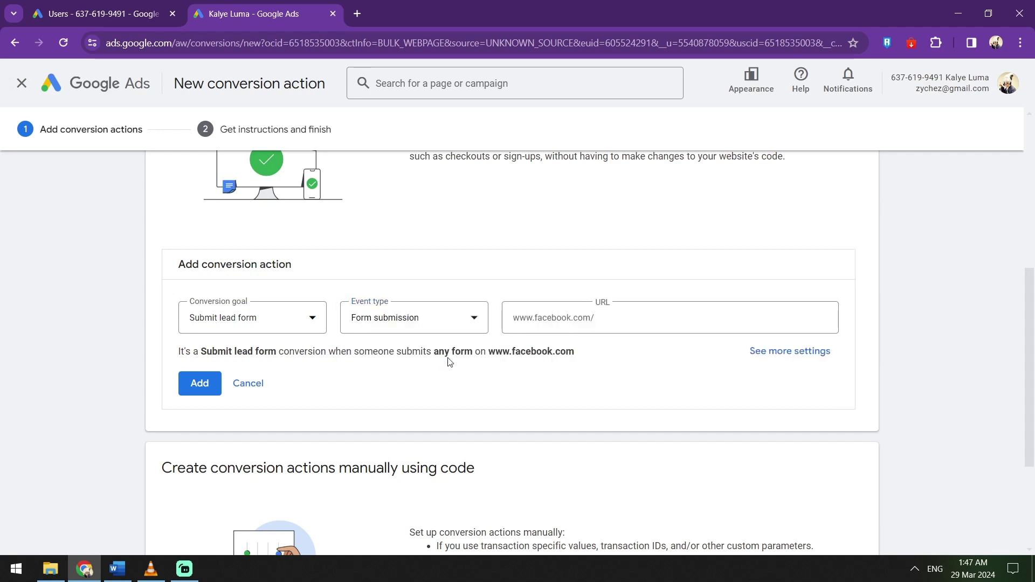
# Add the conversion action with the URL path "Thankyoulink", and save it to continue to the setup instructions.
pyautogui.click(594, 315)
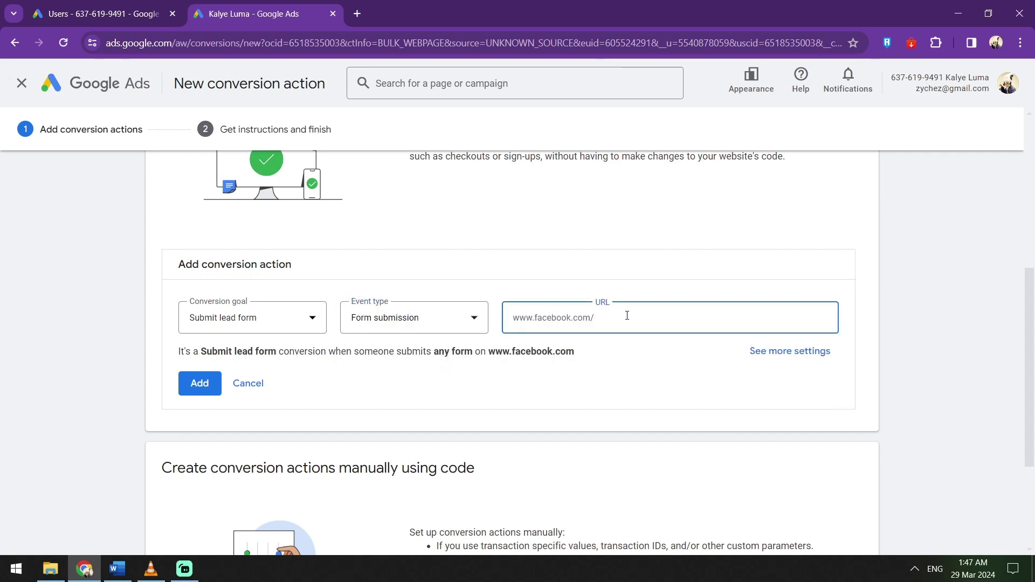
pyautogui.write('Thna')
pyautogui.press('BackSpace')
pyautogui.press('BackSpace')
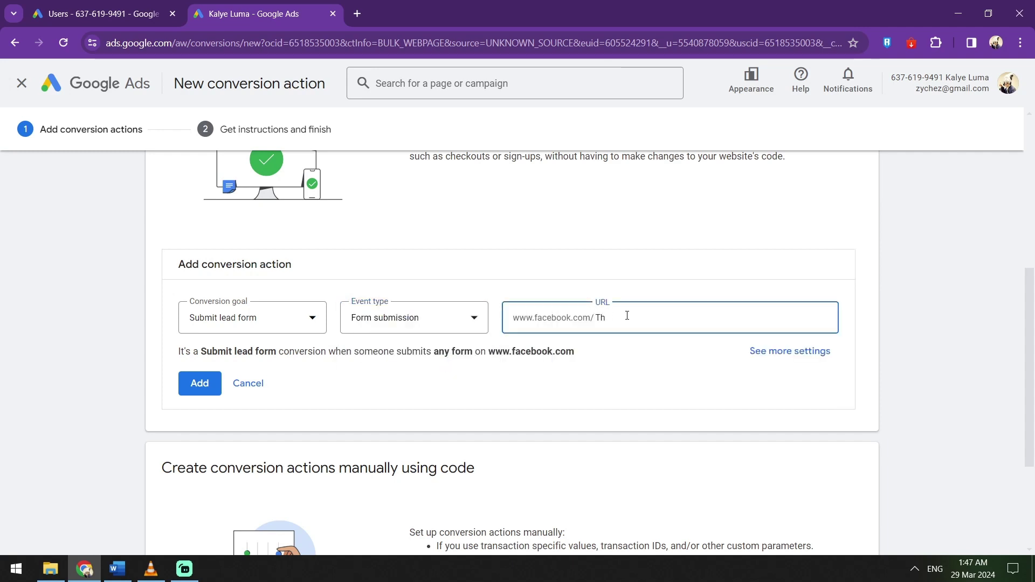
pyautogui.write('ankyoulink')
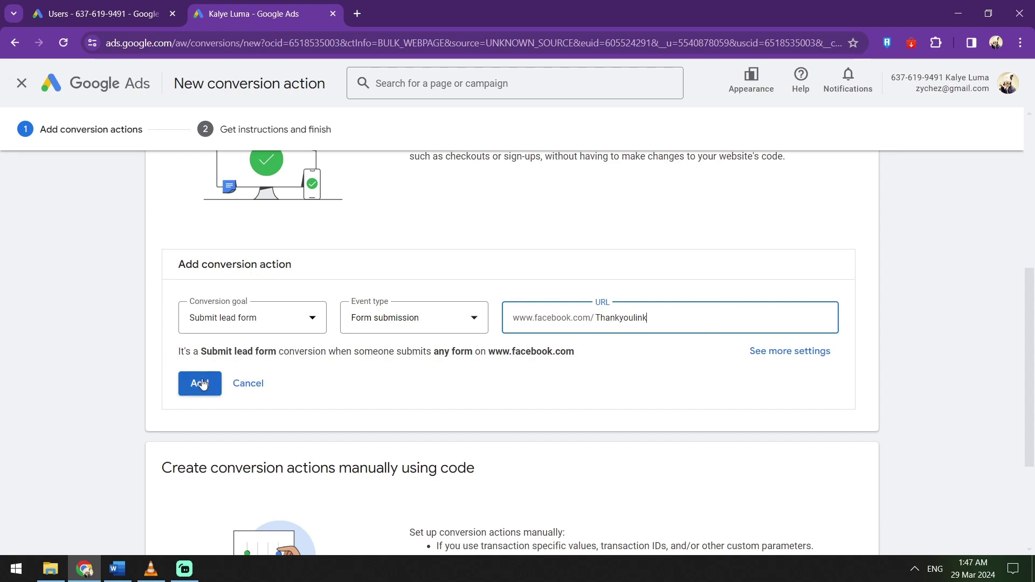
pyautogui.scroll(-2, 238, 374)
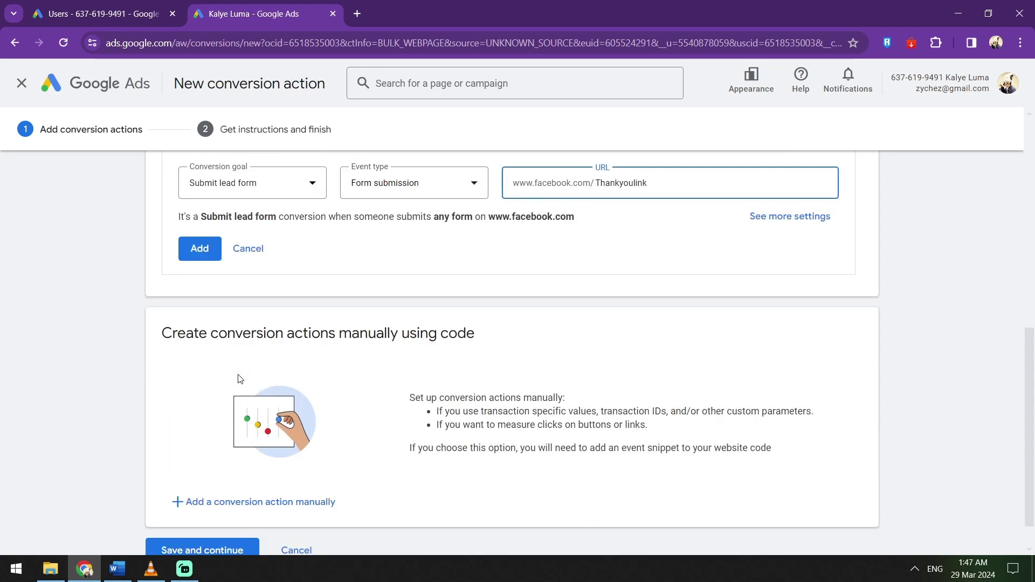
pyautogui.click(186, 254)
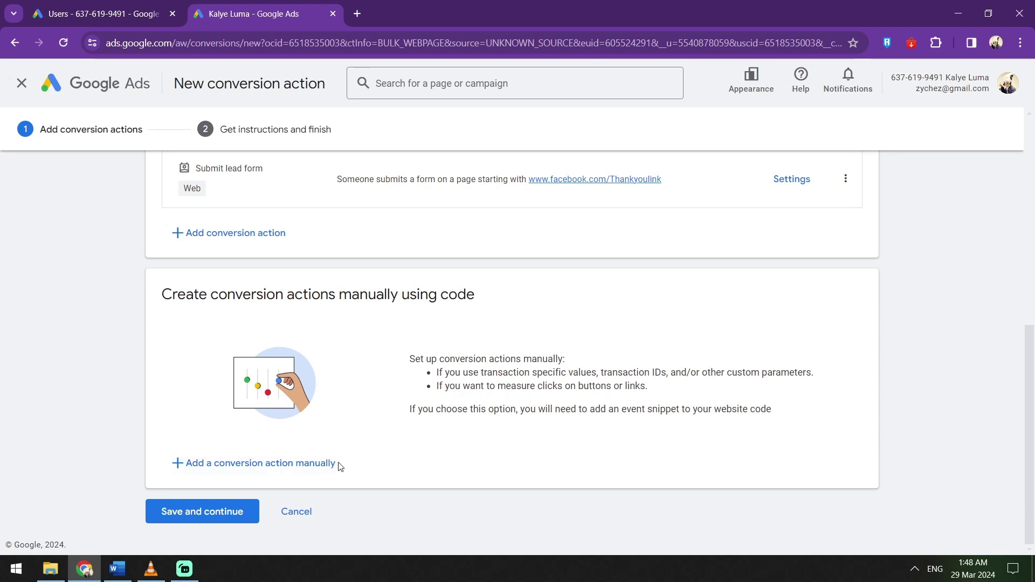
pyautogui.click(187, 513)
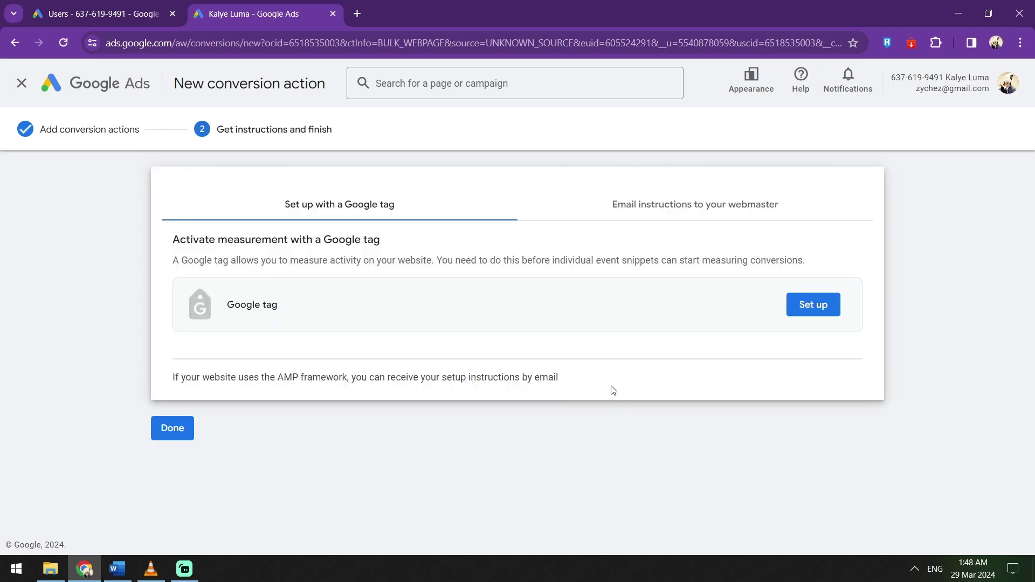
# Start the Google tag setup and copy the tag code for manual installation.
pyautogui.click(808, 306)
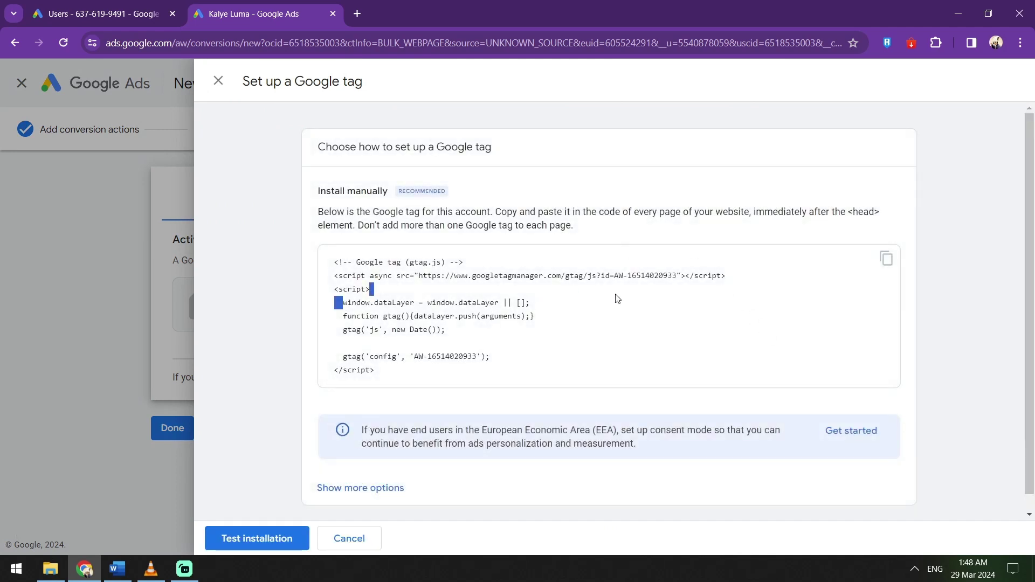
pyautogui.scroll(-1, 436, 336)
pyautogui.scroll(1, 440, 343)
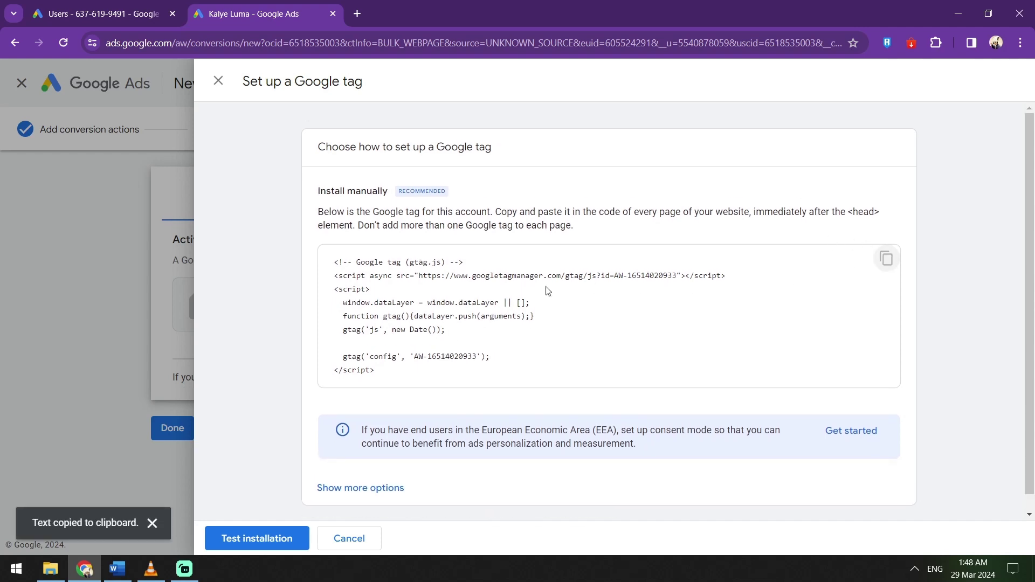
pyautogui.scroll(-1, 647, 225)
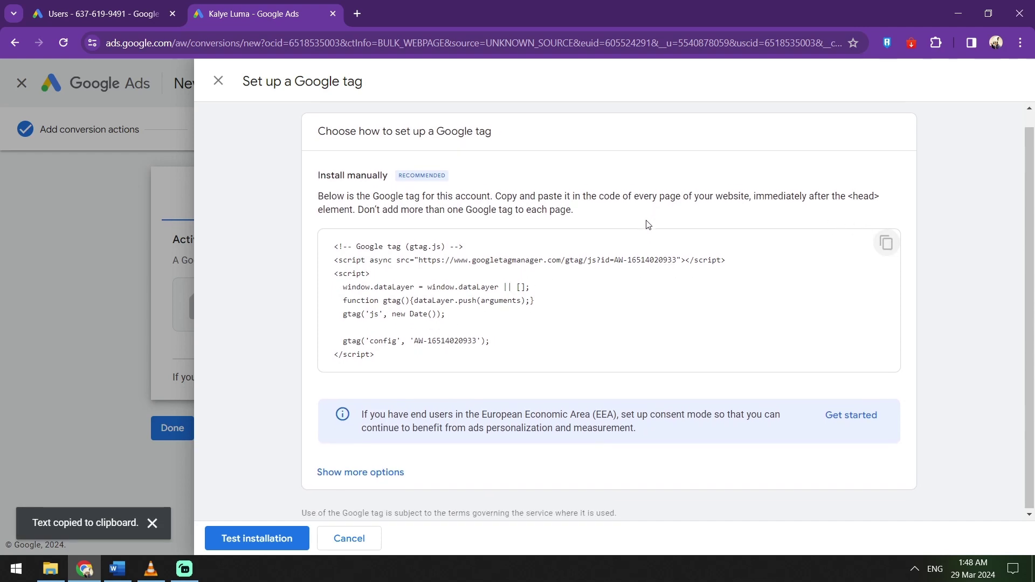
# Reveal more tag setup options, check the one for reusing an existing Google tag, and return to manual installation.
pyautogui.click(402, 468)
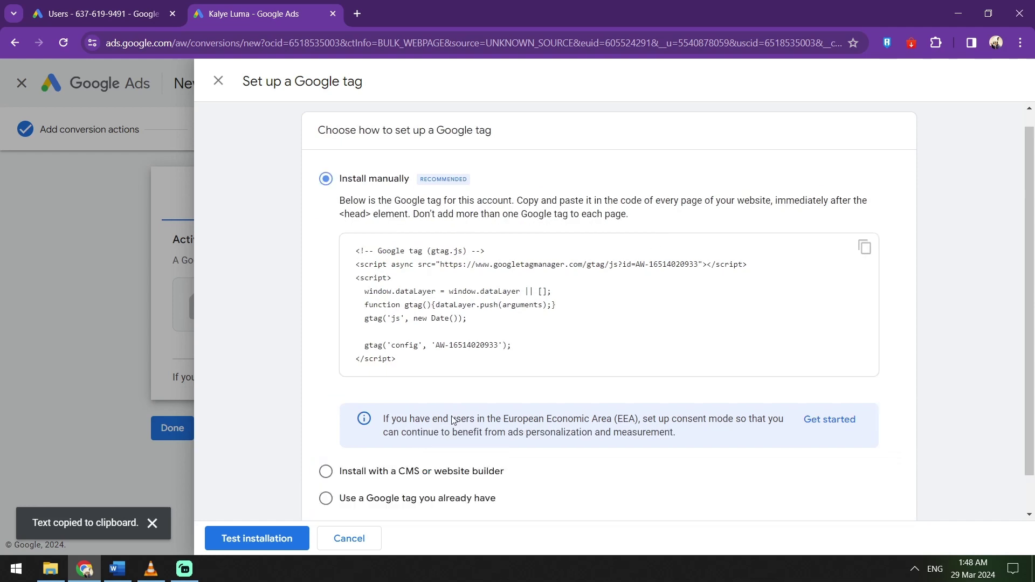
pyautogui.scroll(-1, 643, 241)
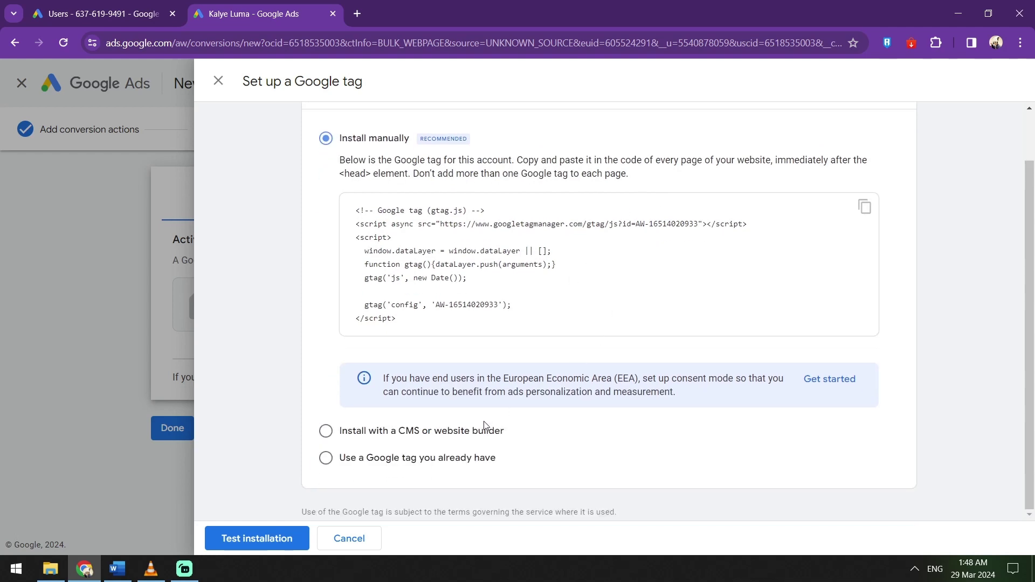
pyautogui.click(465, 458)
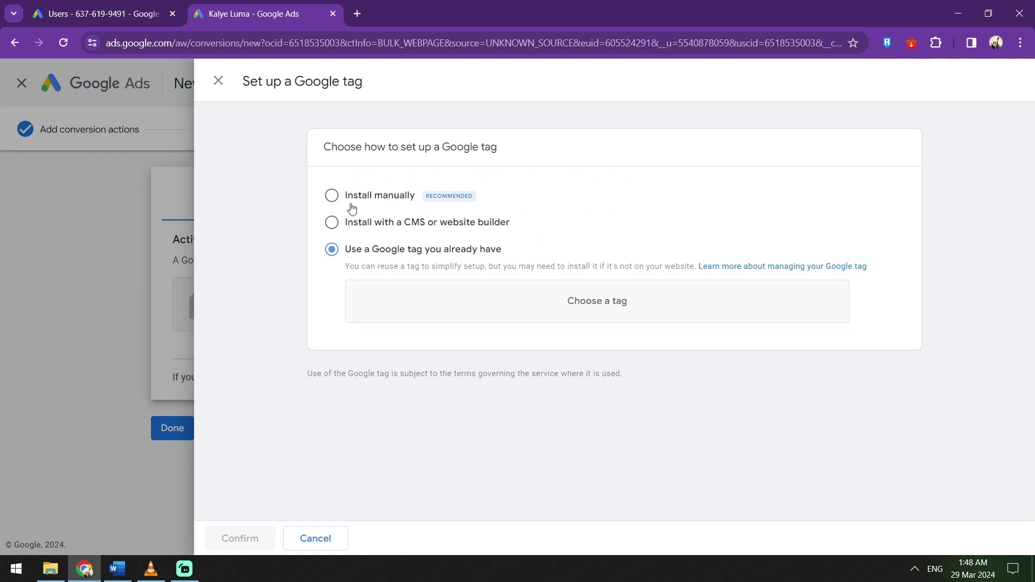
pyautogui.click(332, 195)
pyautogui.scroll(-1, 528, 435)
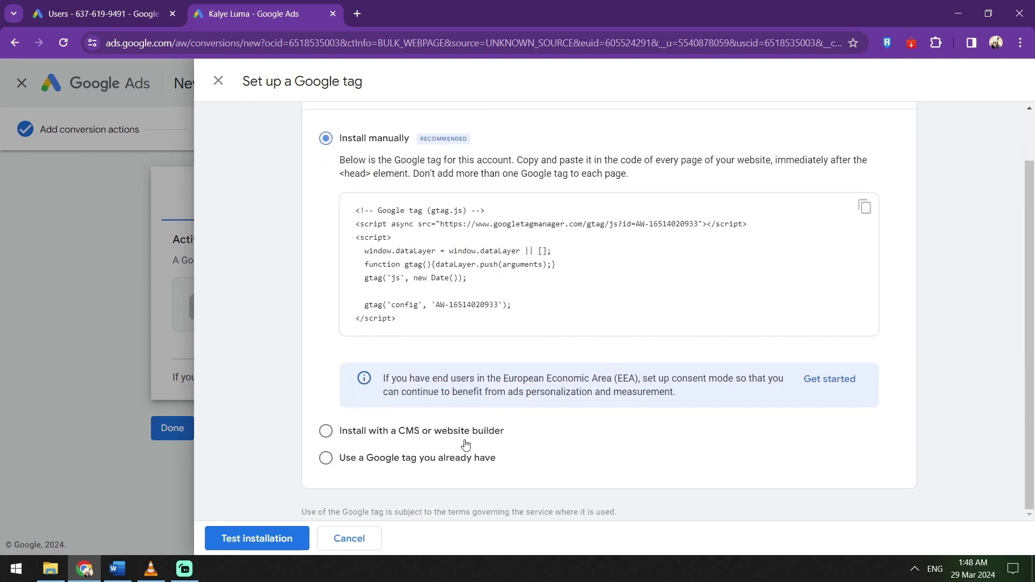
# Test the Google tag installation on the website and close the tag setup.
pyautogui.click(278, 539)
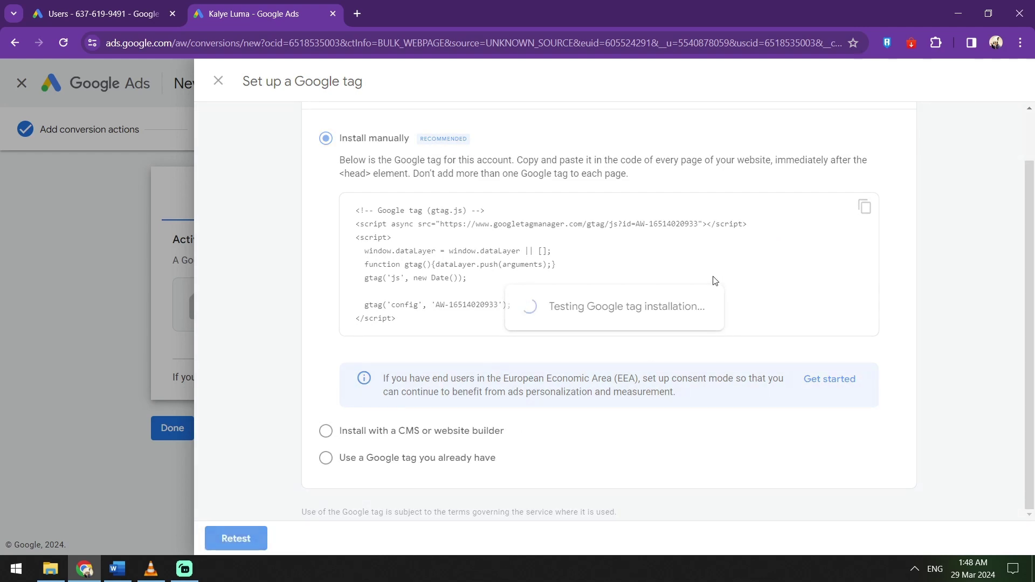
pyautogui.scroll(-1, 469, 342)
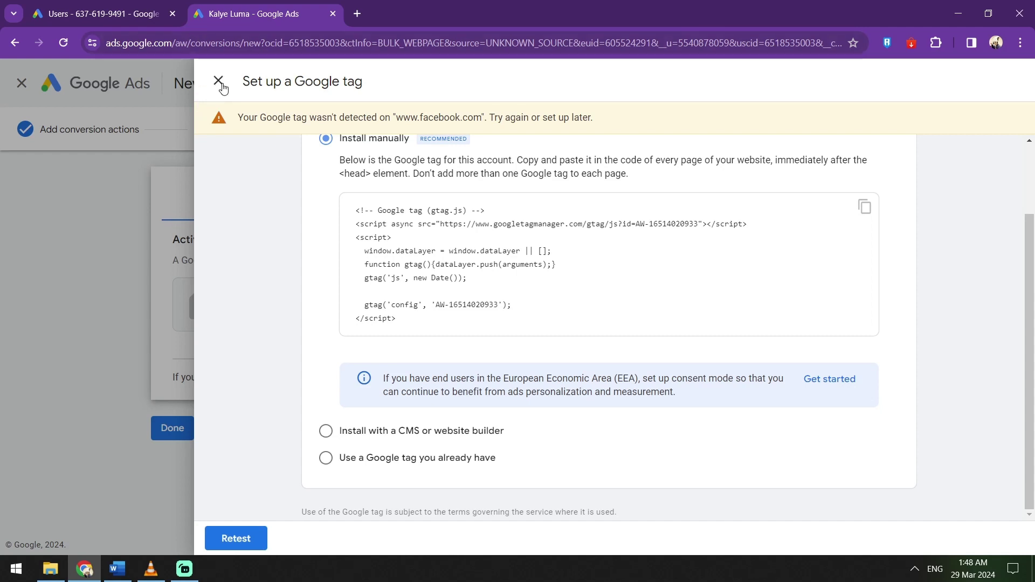
pyautogui.scroll(2, 356, 215)
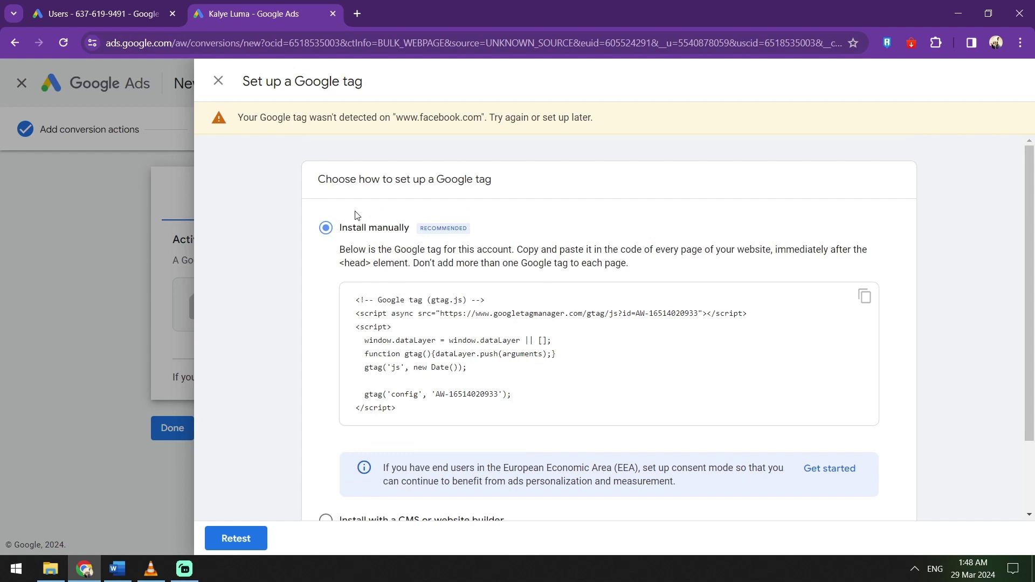
pyautogui.scroll(-2, 356, 215)
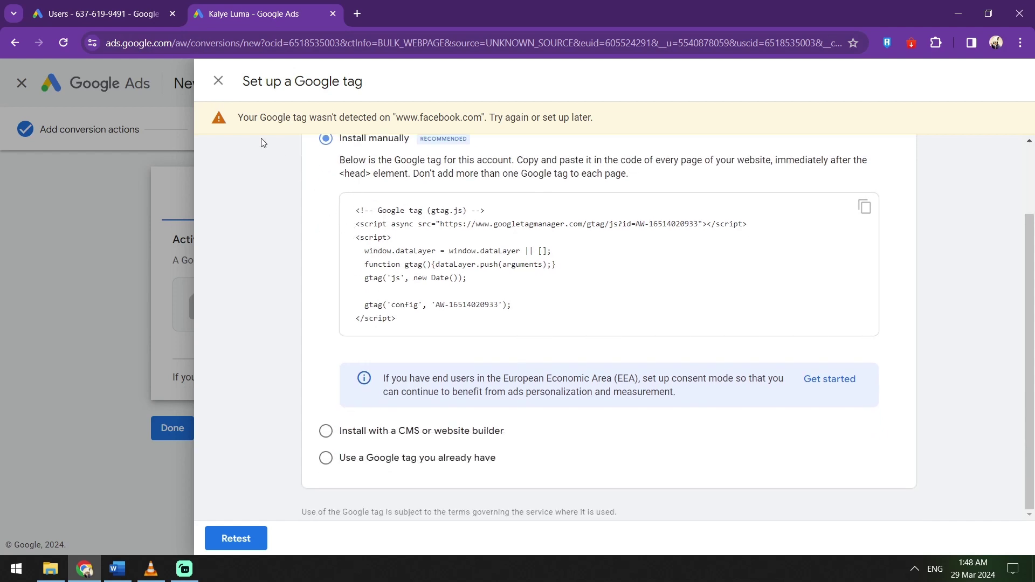
pyautogui.click(220, 81)
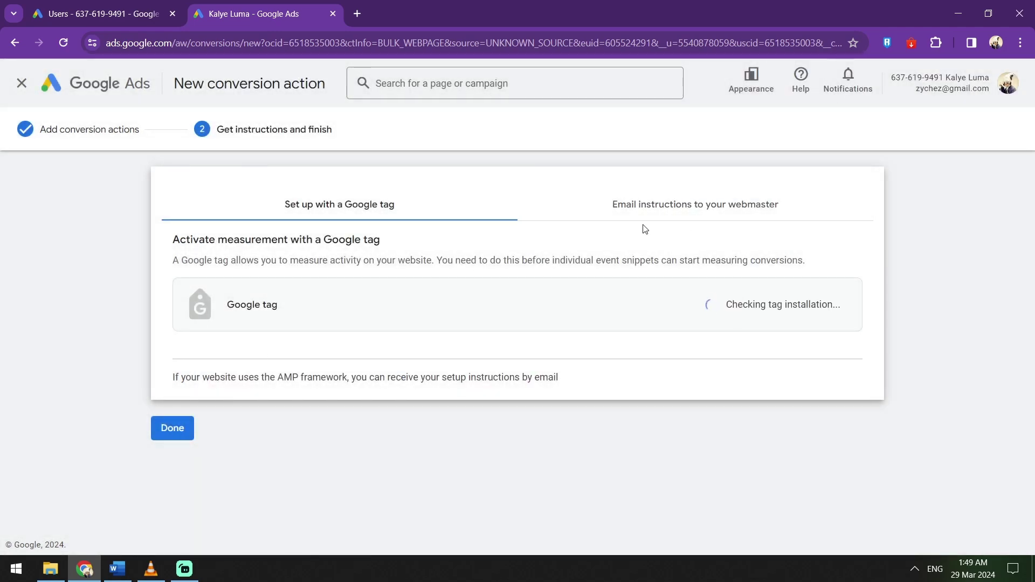
# Try to finish the conversion action setup, and go back to the selection of conversion kinds.
pyautogui.click(178, 473)
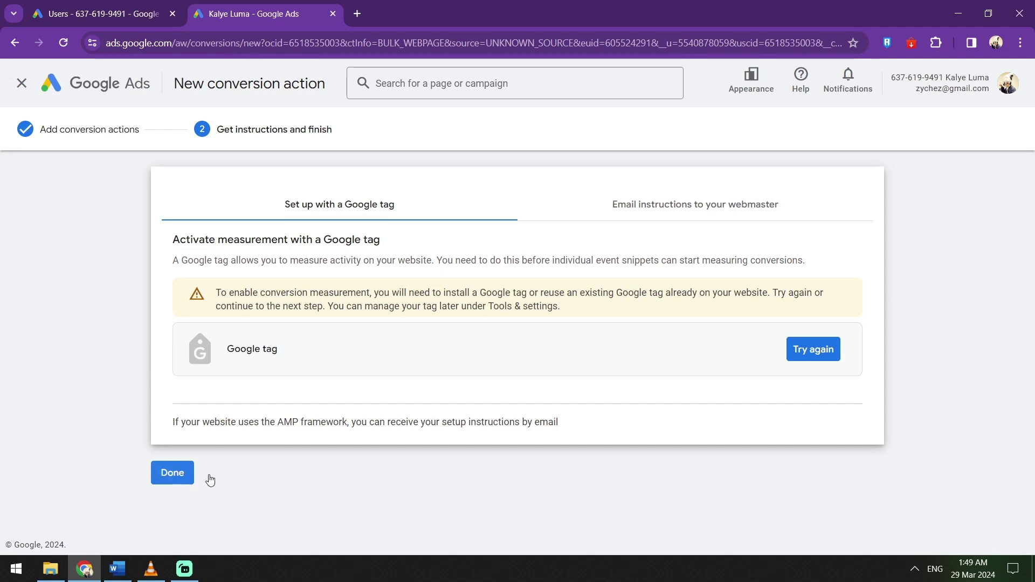
pyautogui.rightClick(457, 484)
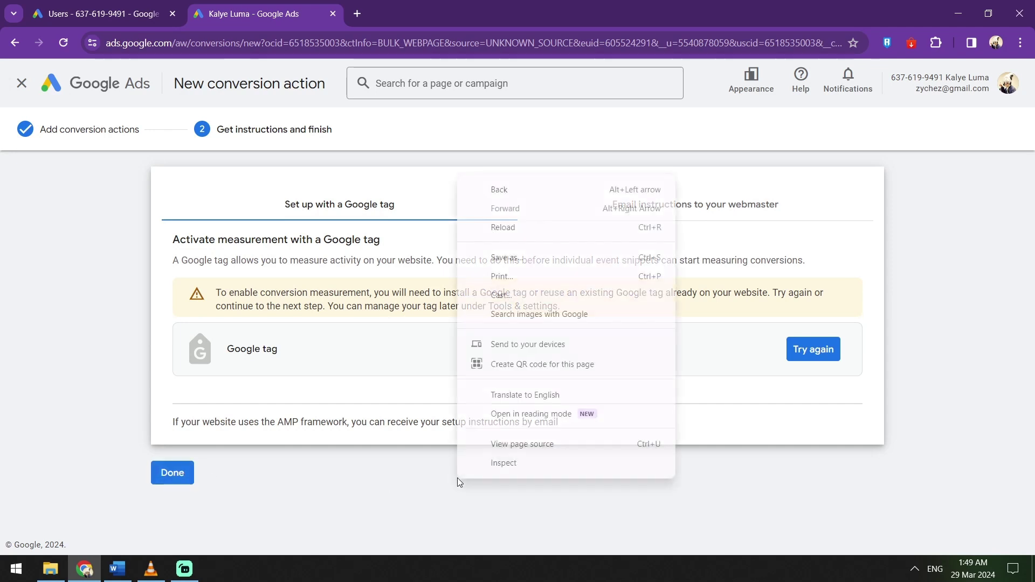
pyautogui.click(512, 191)
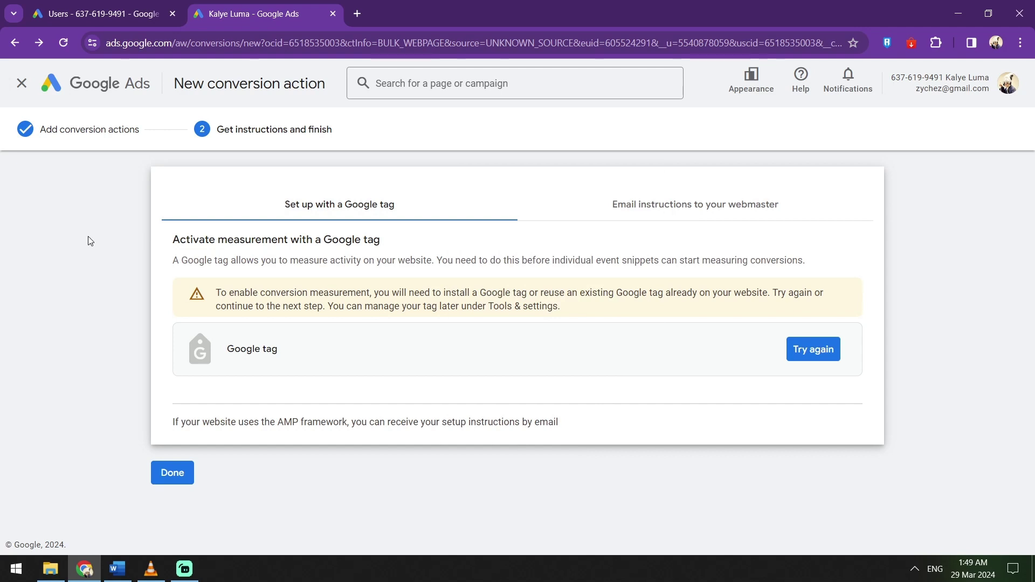
pyautogui.rightClick(96, 209)
pyautogui.click(109, 224)
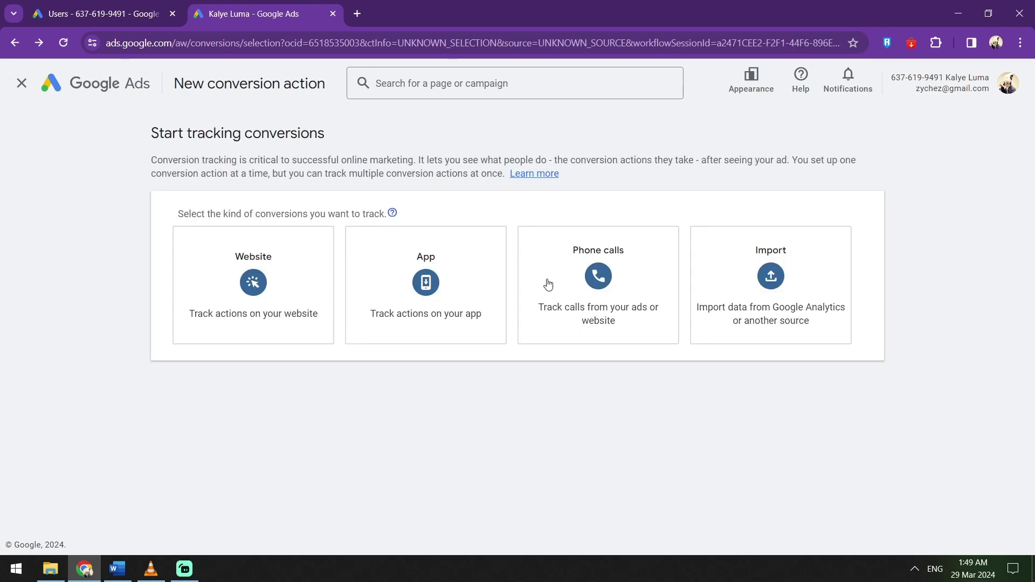
pyautogui.click(229, 302)
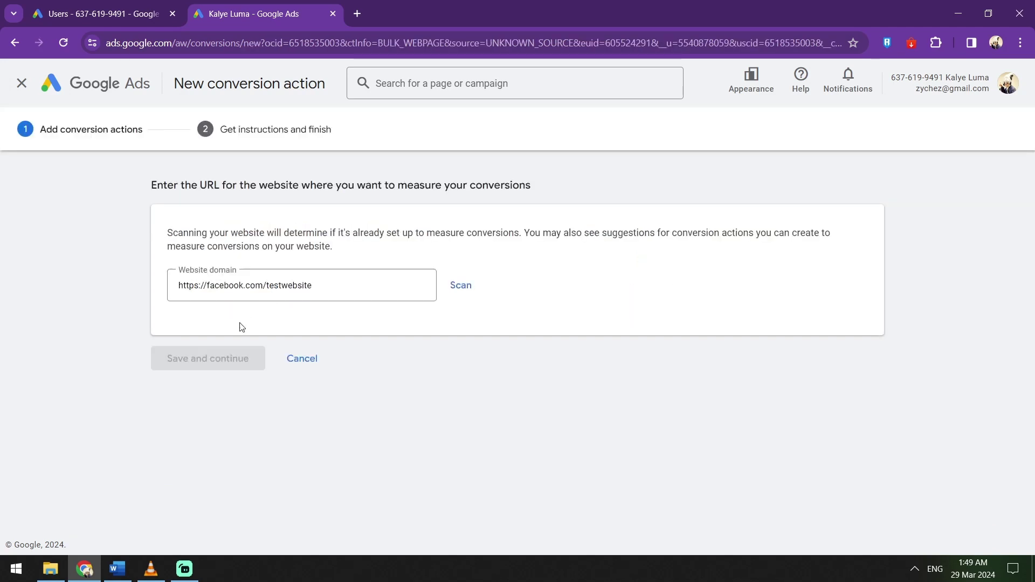
pyautogui.click(461, 284)
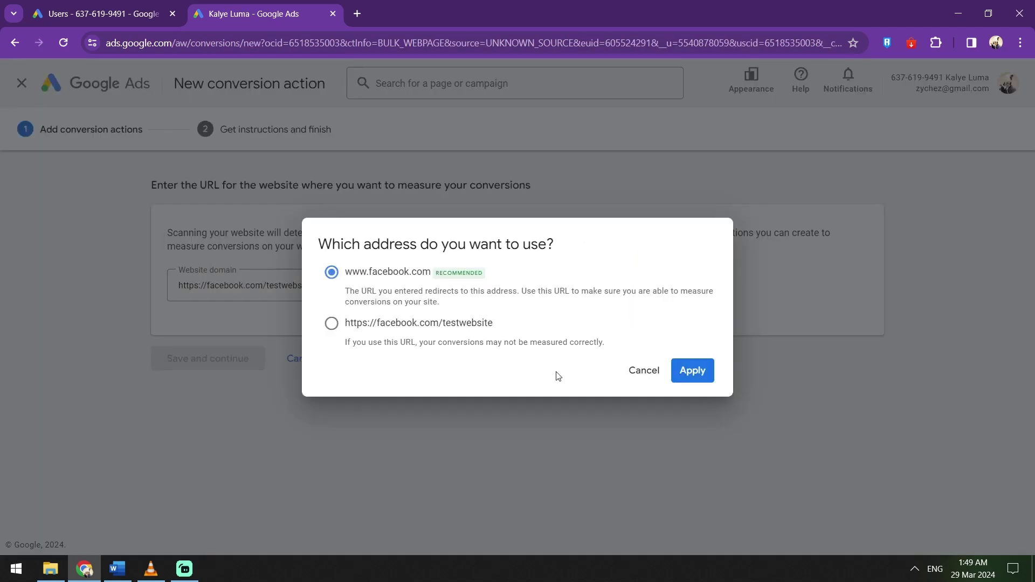
pyautogui.click(692, 370)
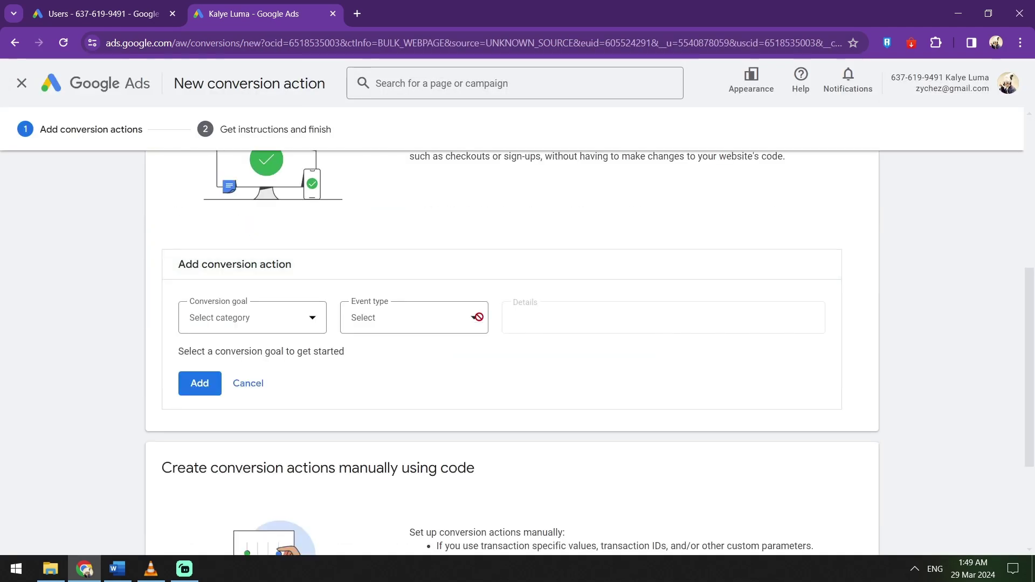
# Set the conversion goal to Submit lead form with the Form submission event type, and open the conversion action's detailed settings.
pyautogui.click(248, 326)
pyautogui.scroll(-2, 323, 259)
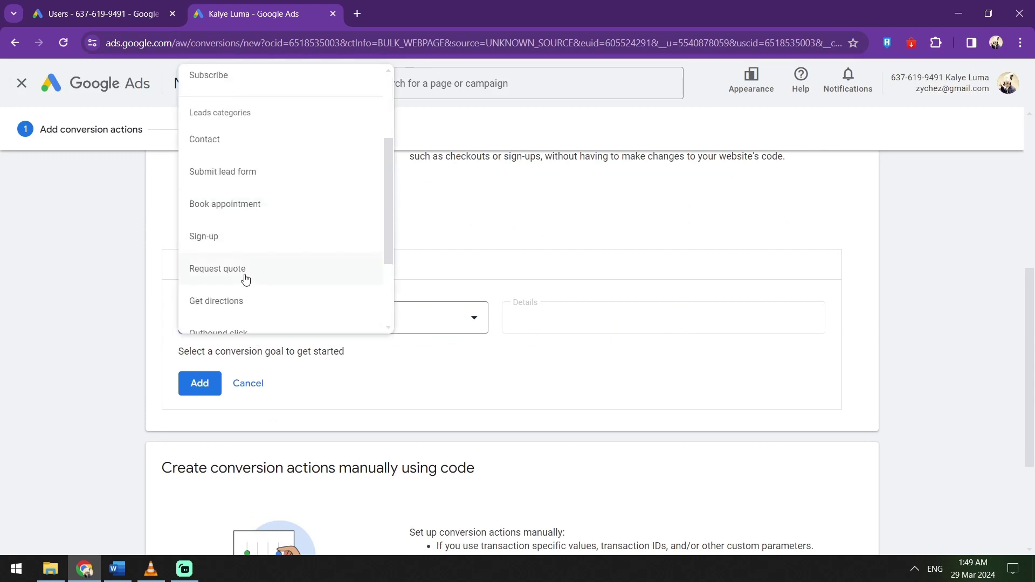
pyautogui.scroll(-1, 315, 189)
pyautogui.scroll(2, 250, 162)
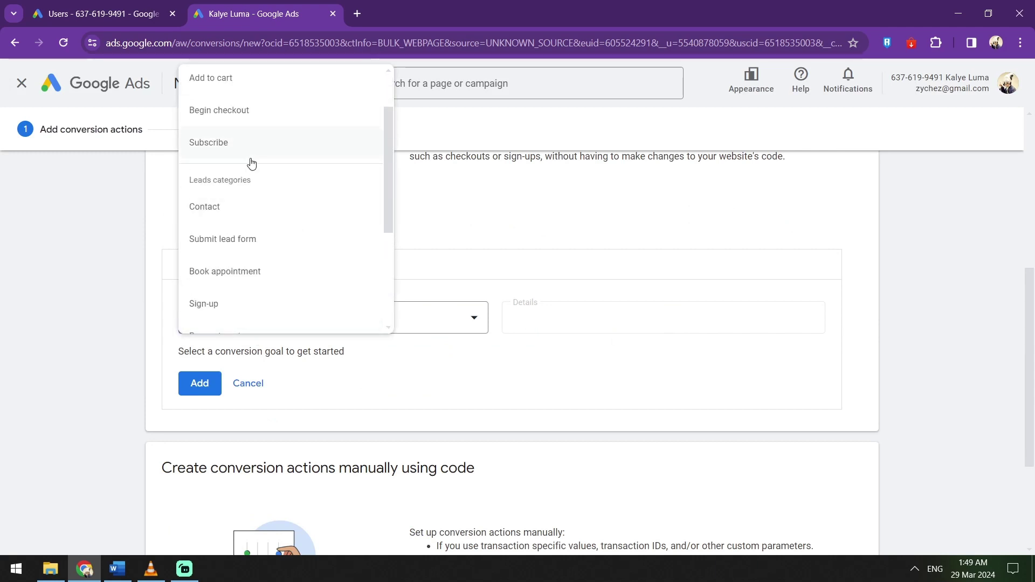
pyautogui.click(194, 238)
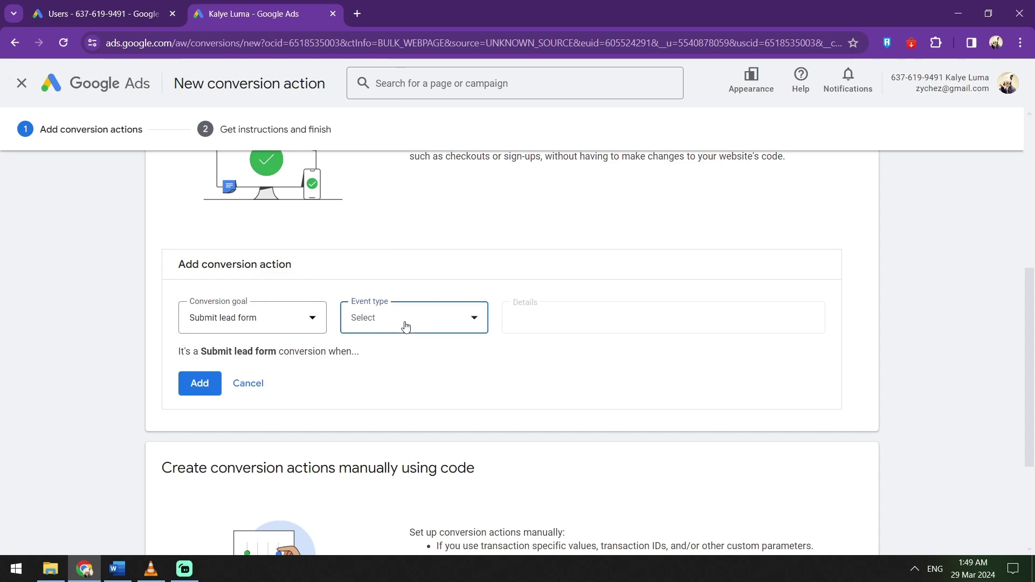
pyautogui.click(404, 323)
pyautogui.click(400, 354)
pyautogui.click(831, 358)
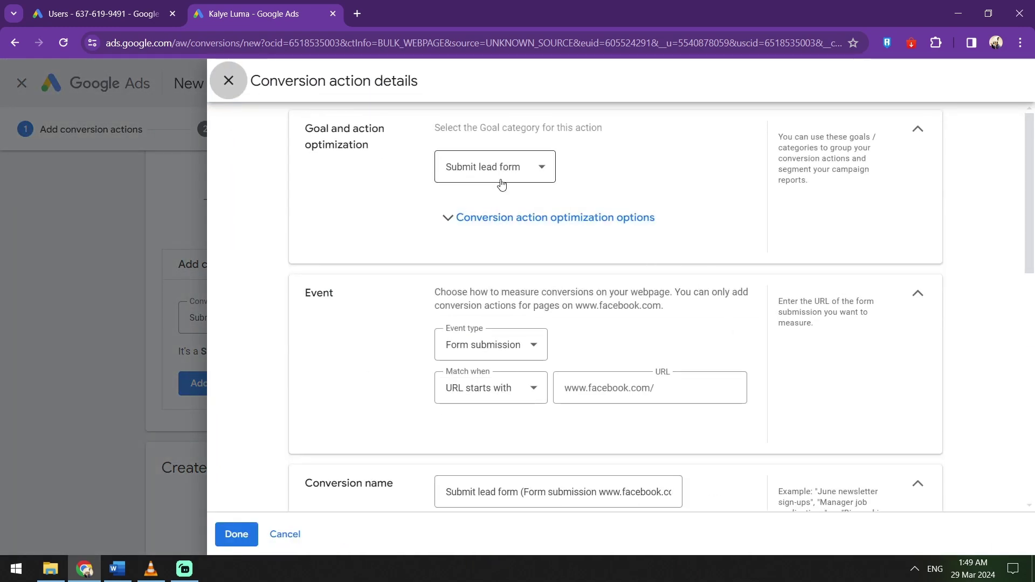
# Check the goal category choices, the event settings and the conversion name in the conversion action details.
pyautogui.click(502, 157)
pyautogui.click(345, 217)
pyautogui.scroll(-3, 647, 215)
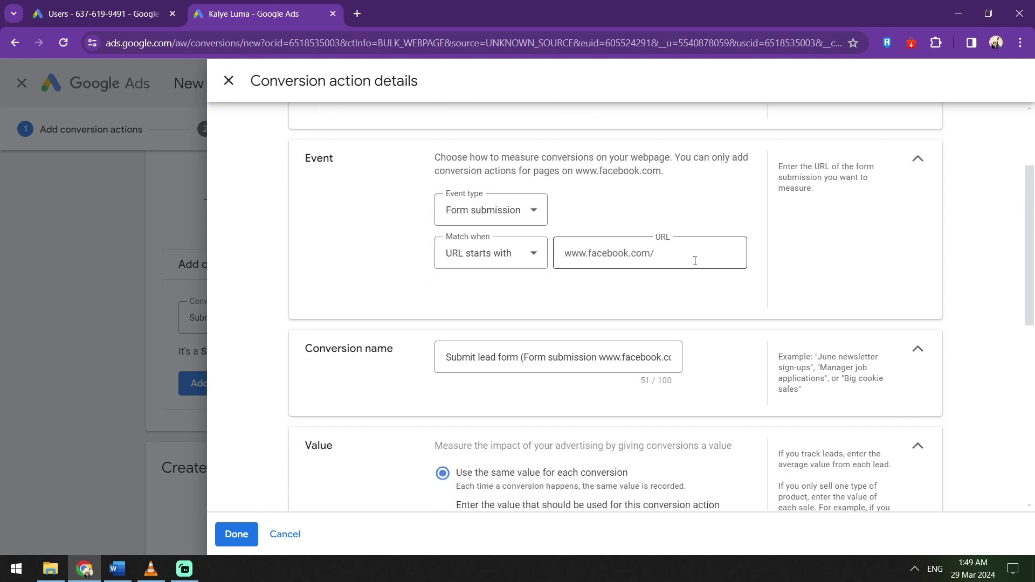
pyautogui.scroll(-1, 695, 261)
pyautogui.click(470, 291)
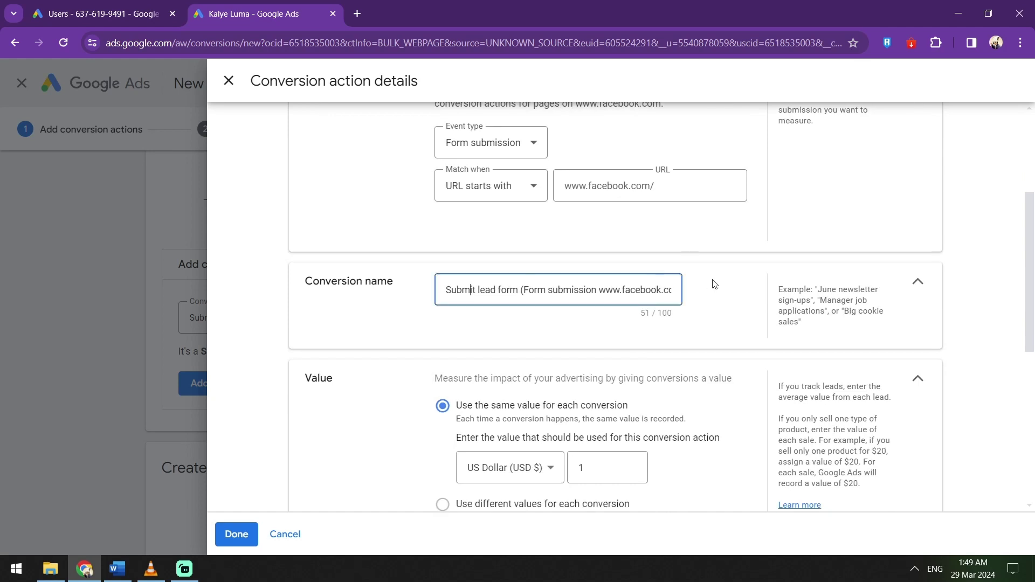
pyautogui.scroll(-2, 739, 289)
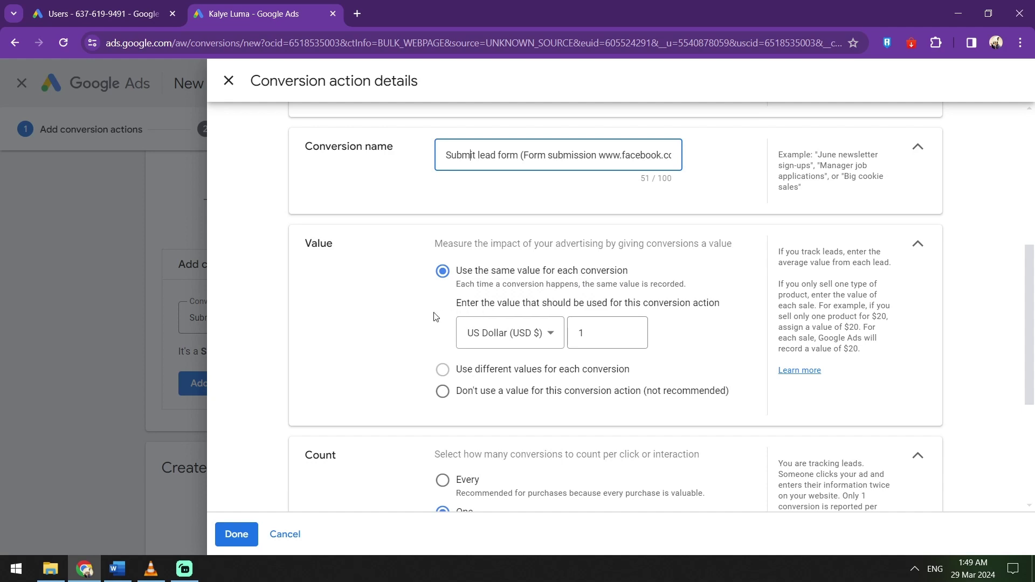
# Try 50 and 0.05 US dollars as the value for each conversion, and set the value back to 1.
pyautogui.click(588, 338)
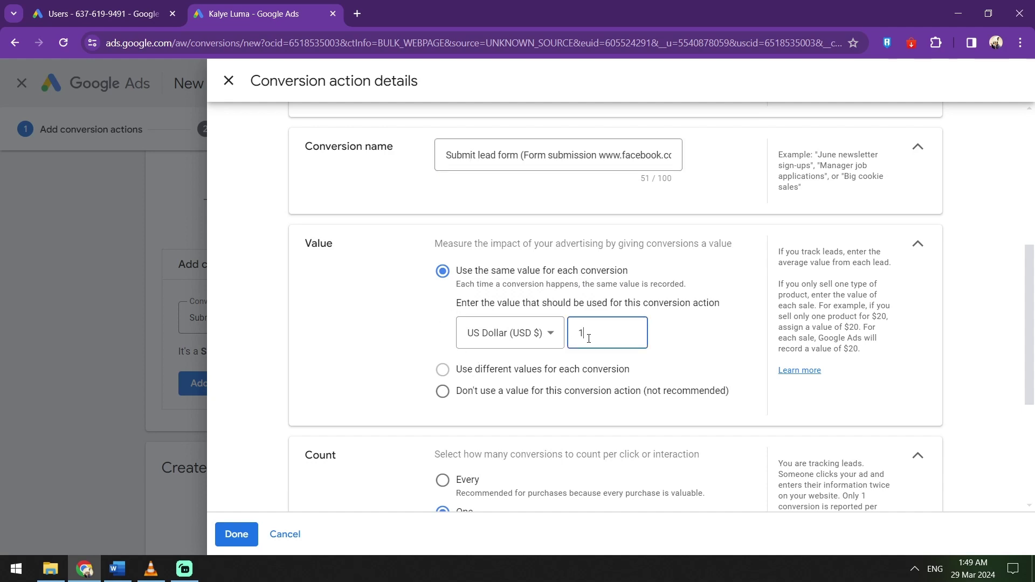
pyautogui.click(538, 337)
pyautogui.click(388, 344)
pyautogui.click(595, 330)
pyautogui.moveTo(594, 331); pyautogui.dragTo(521, 333)
pyautogui.write('50')
pyautogui.moveTo(688, 374); pyautogui.dragTo(691, 378)
pyautogui.click(668, 342)
pyautogui.click(624, 338)
pyautogui.hotkey('ctrl', 'a')
pyautogui.write('0.05')
pyautogui.hotkey('ctrl', 'a')
pyautogui.write('1')
pyautogui.click(352, 367)
# Try counting every conversion per click or interaction, and return the count setting to One.
pyautogui.scroll(-4, 359, 364)
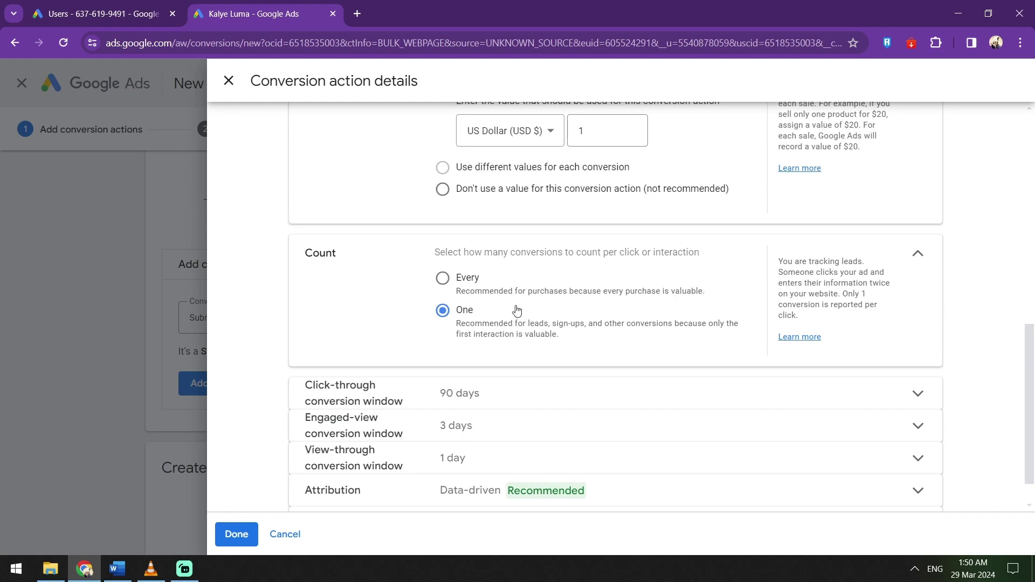
pyautogui.click(459, 277)
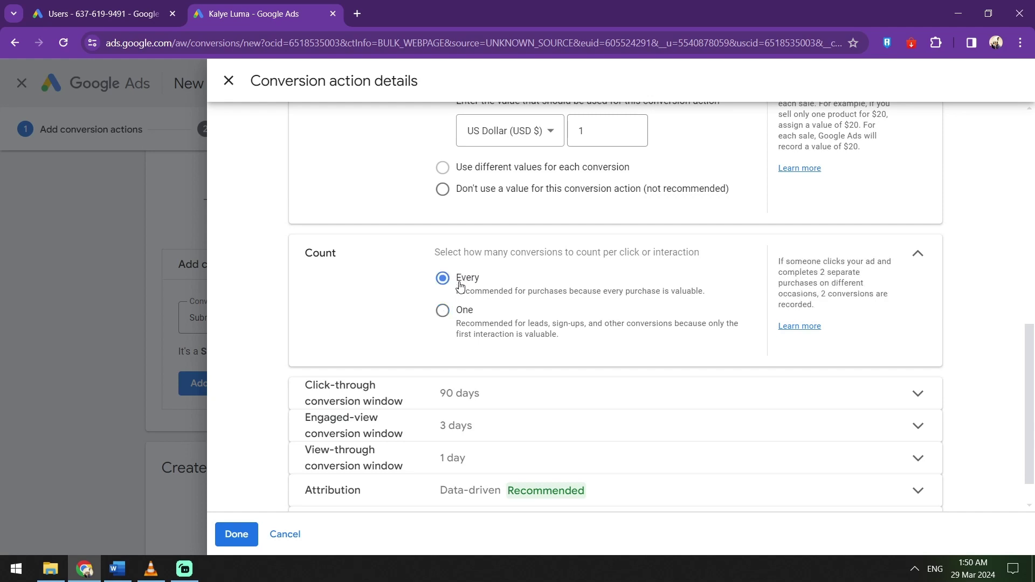
pyautogui.click(441, 311)
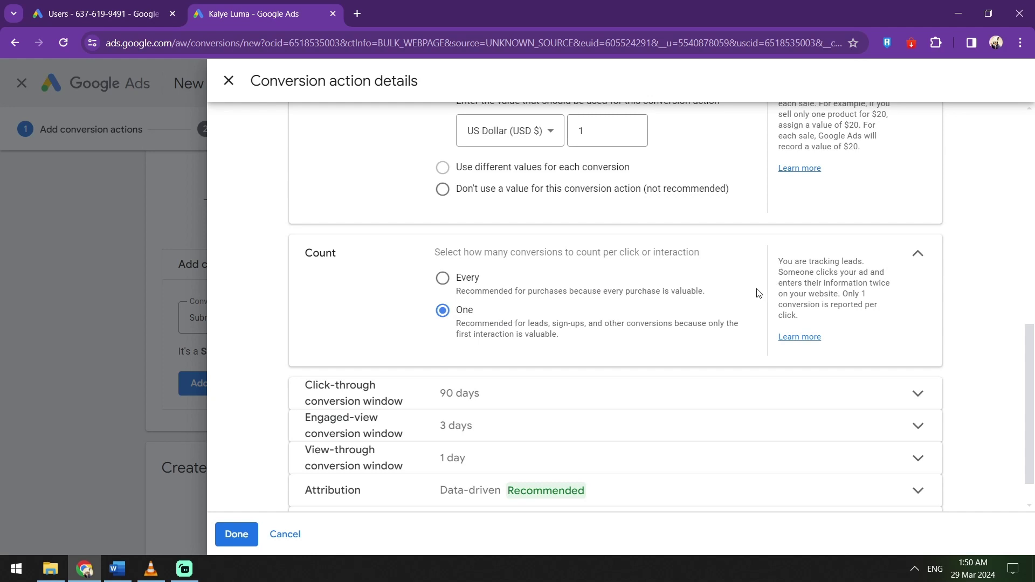
# Look through the available durations for the click-through conversion window and collapse that setting without changing it.
pyautogui.scroll(-1, 738, 281)
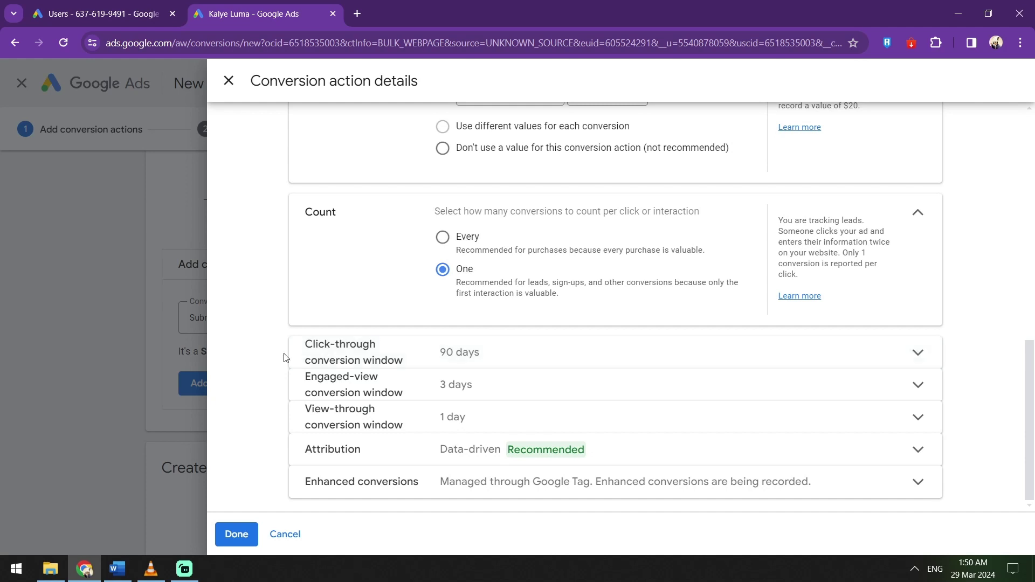
pyautogui.moveTo(305, 344); pyautogui.dragTo(402, 370)
pyautogui.click(343, 354)
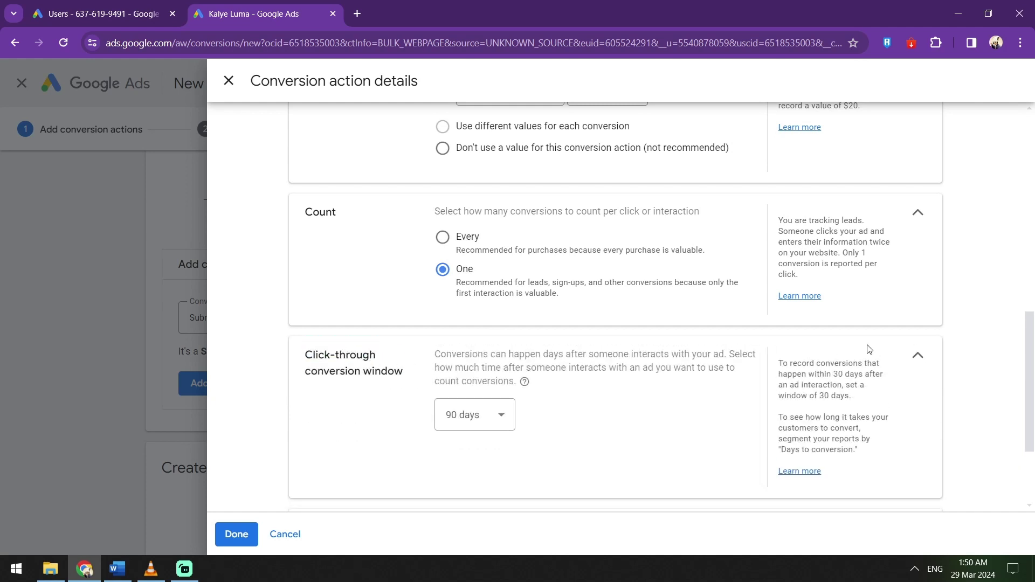
pyautogui.click(501, 416)
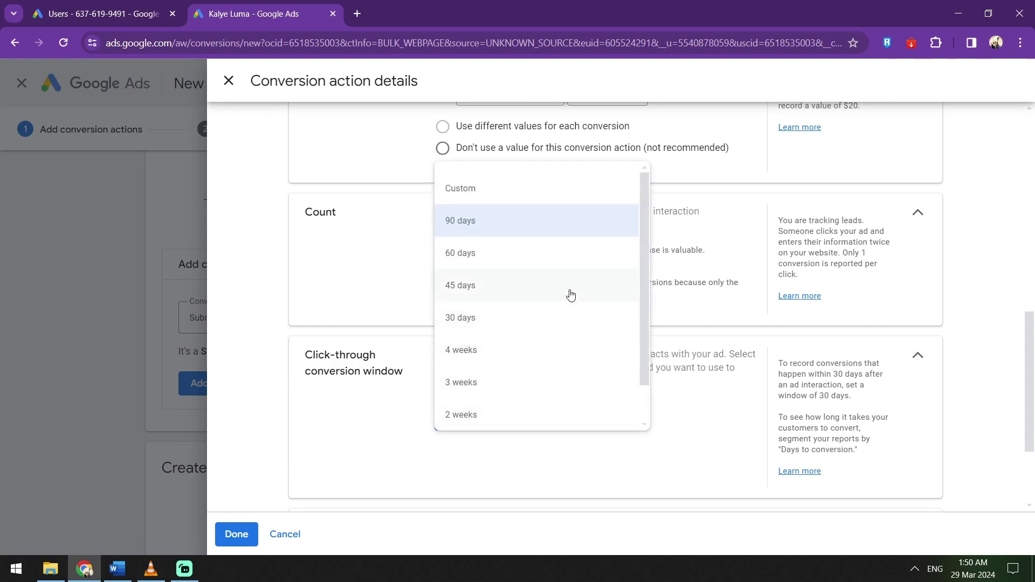
pyautogui.scroll(-1, 590, 227)
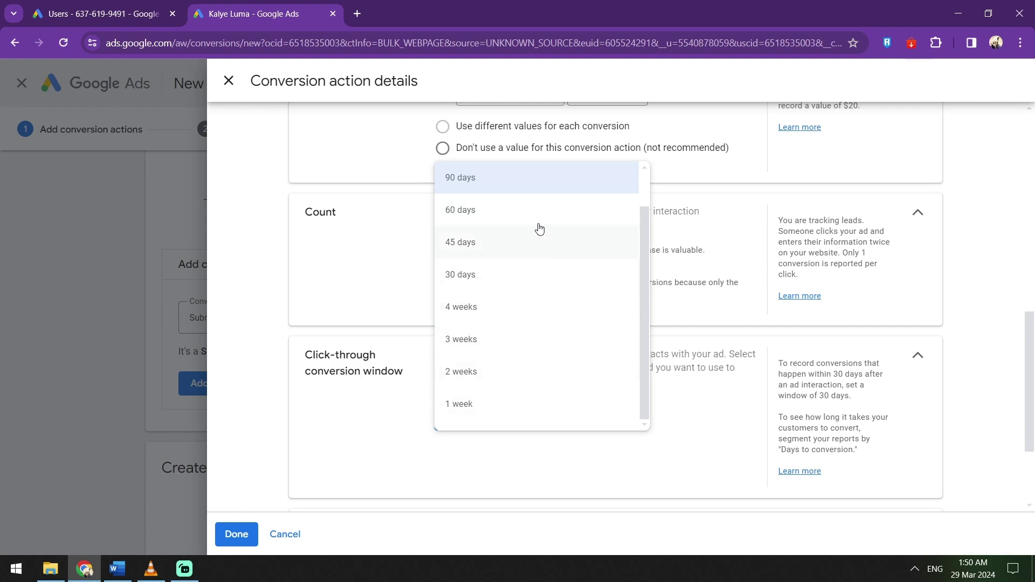
pyautogui.scroll(1, 552, 220)
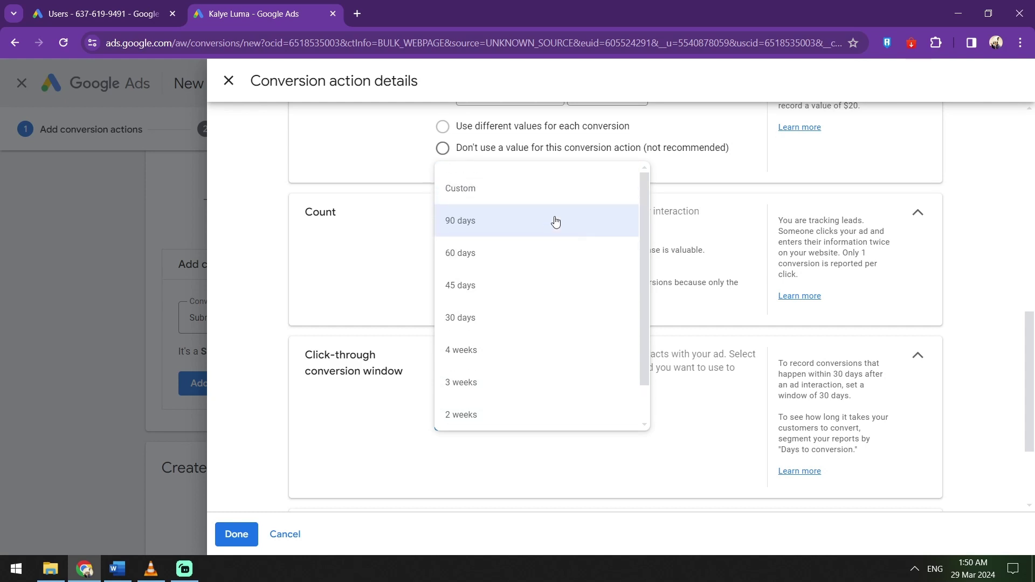
pyautogui.click(383, 366)
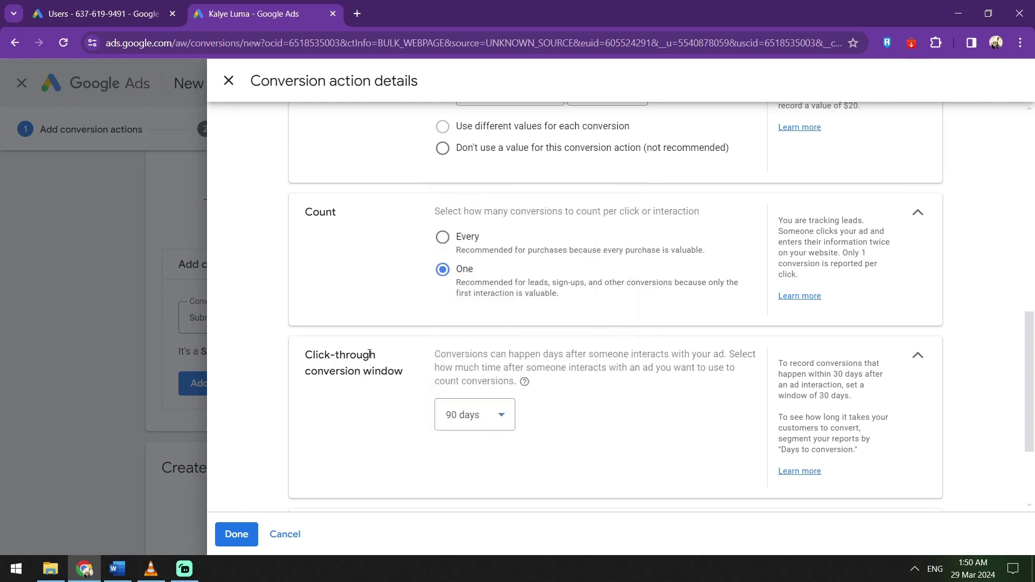
pyautogui.click(917, 354)
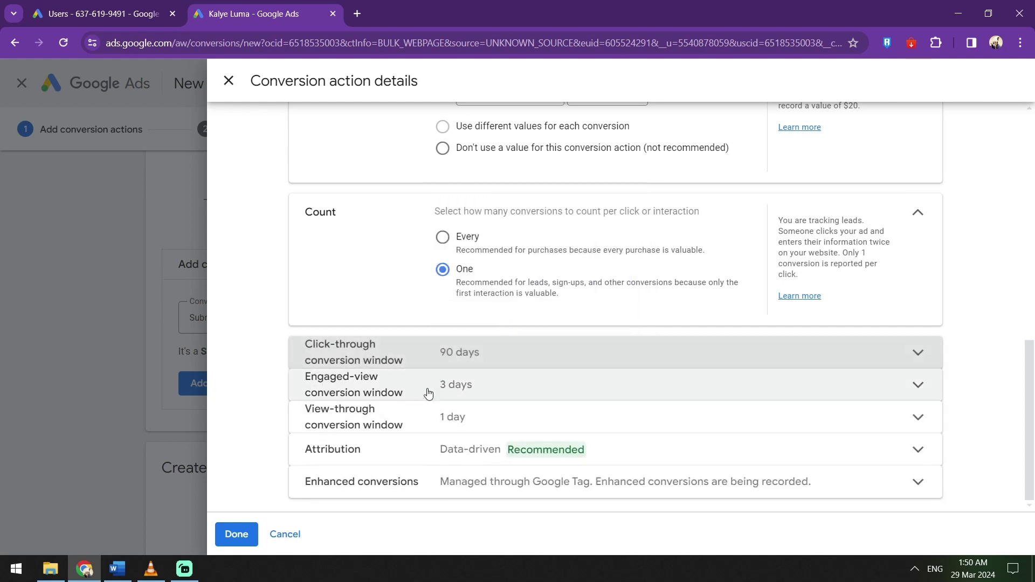
# Set the engaged-view conversion window to 4 days and collapse that setting.
pyautogui.click(429, 392)
pyautogui.click(490, 429)
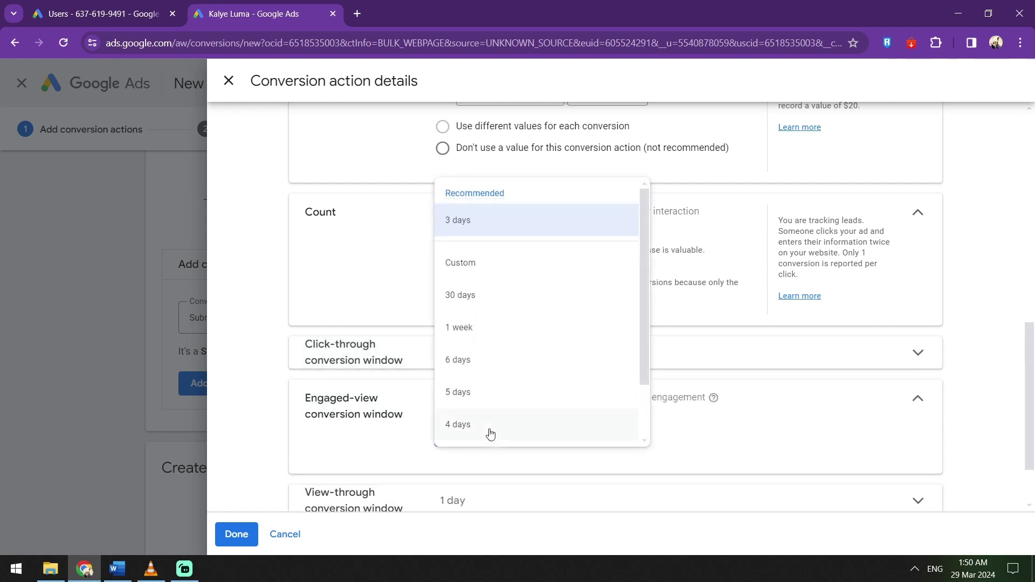
pyautogui.scroll(-2, 548, 286)
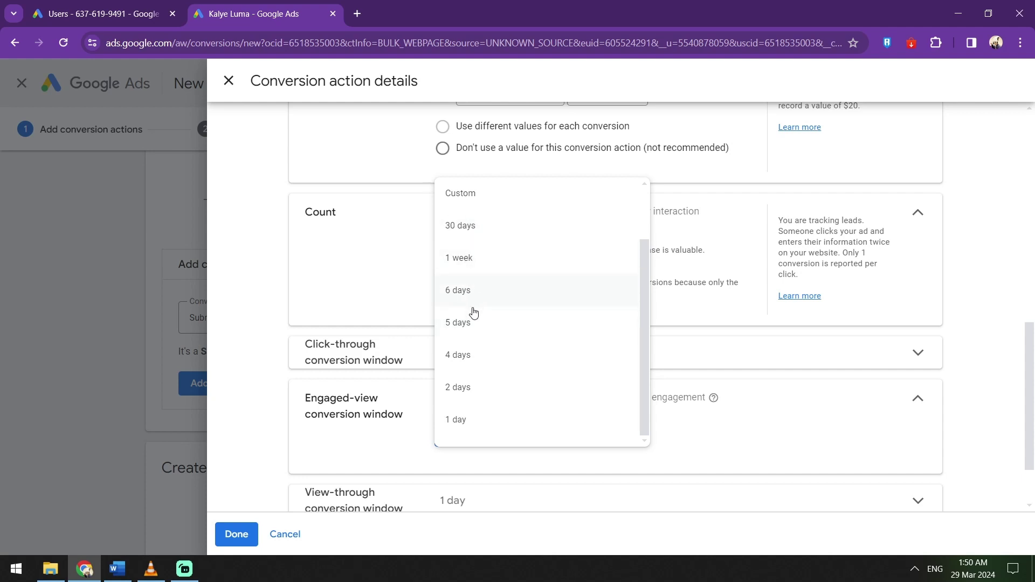
pyautogui.click(470, 359)
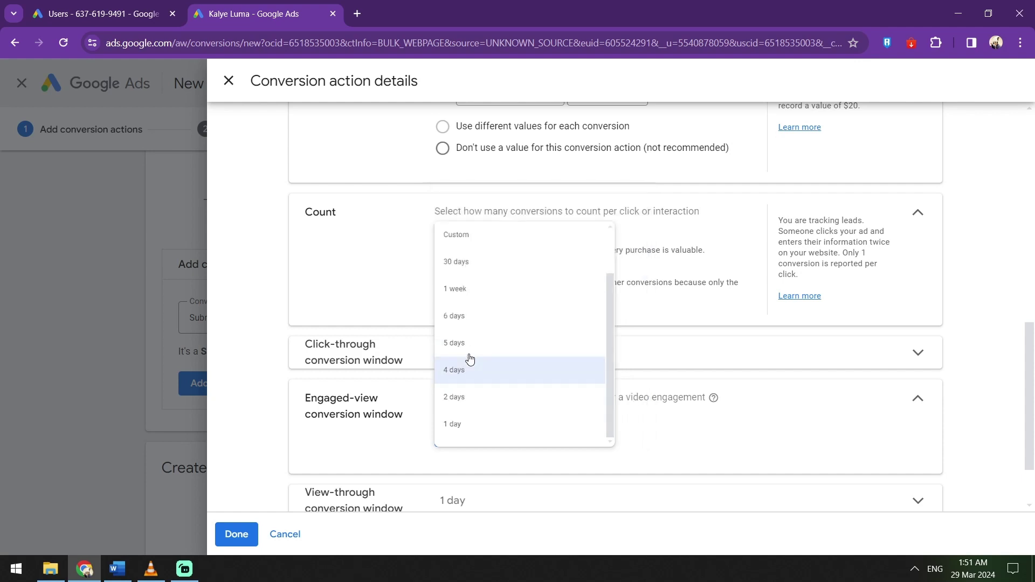
pyautogui.scroll(-2, 752, 370)
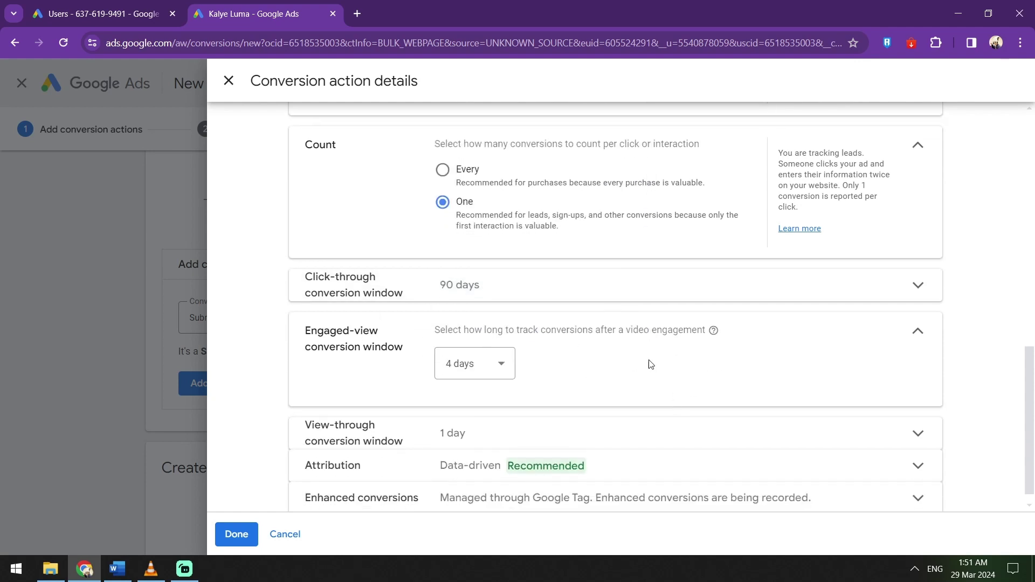
pyautogui.scroll(-1, 650, 364)
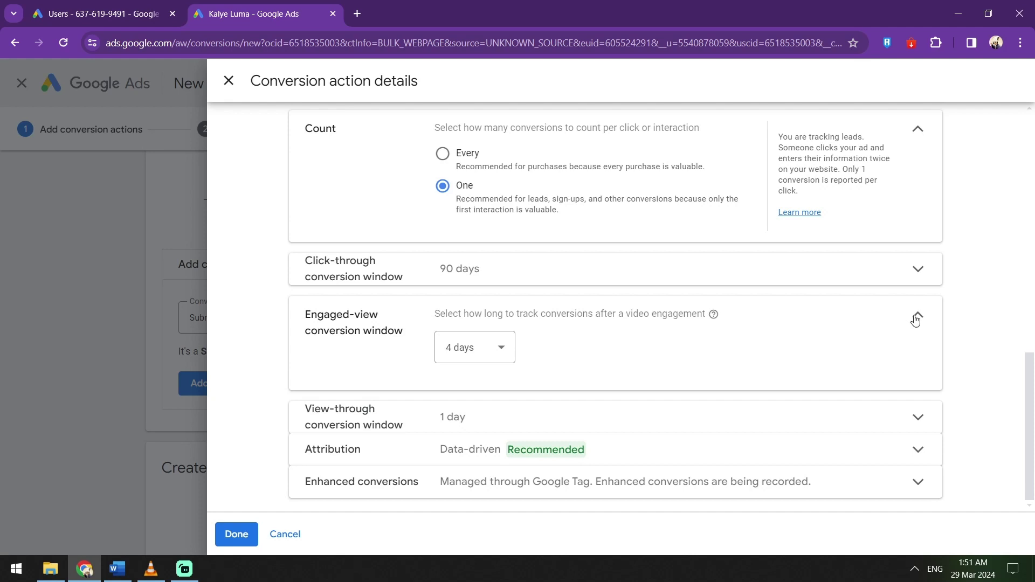
pyautogui.click(476, 348)
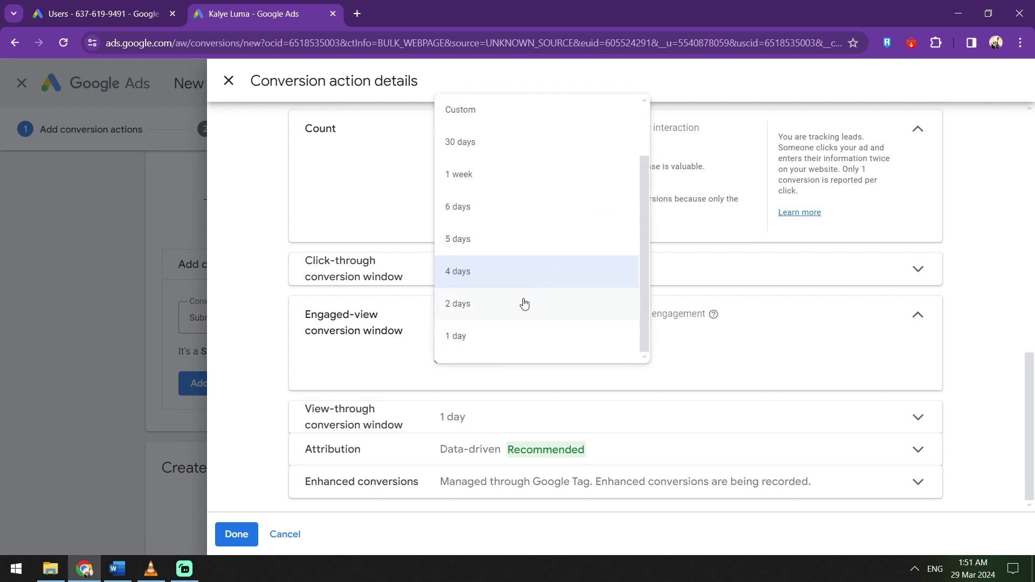
pyautogui.click(574, 281)
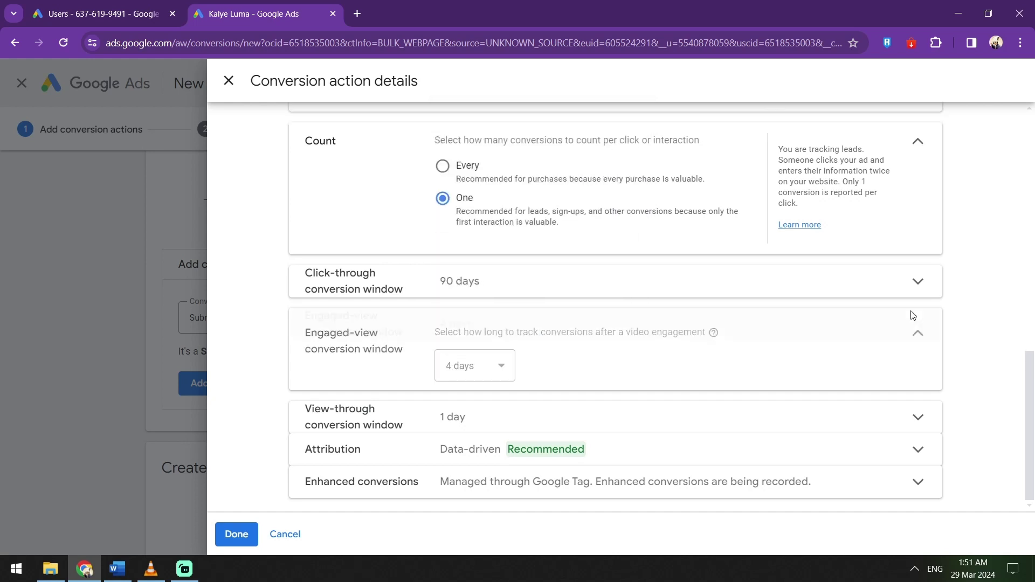
# Expand the view-through conversion window setting, look through its durations and choose 1 day.
pyautogui.click(345, 422)
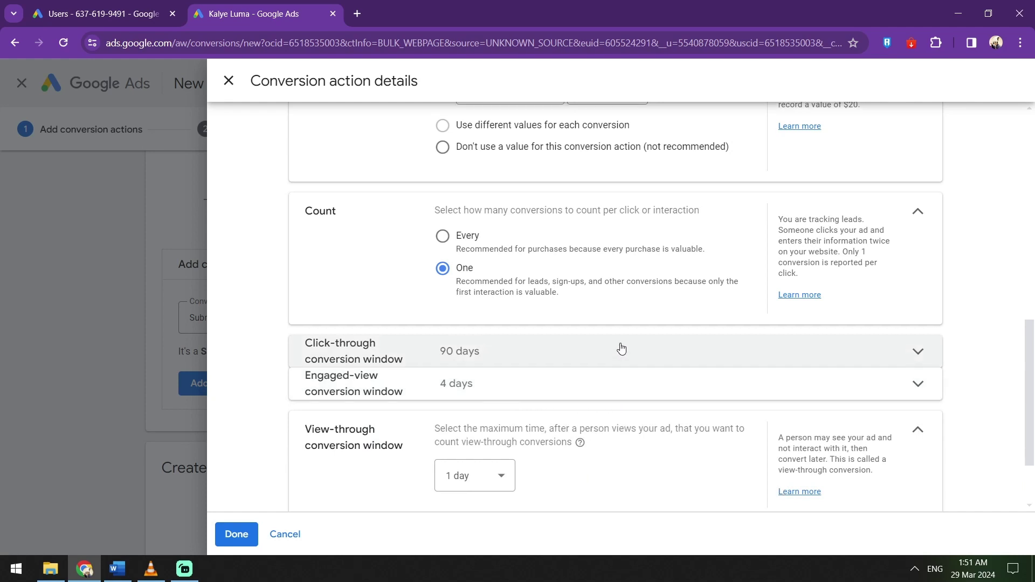
pyautogui.scroll(-2, 622, 349)
pyautogui.click(495, 390)
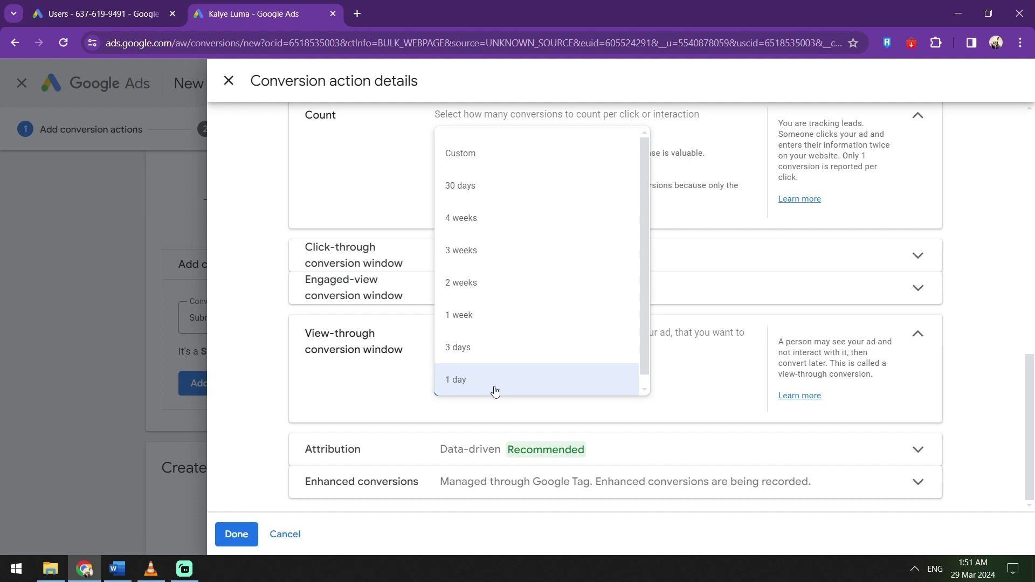
pyautogui.scroll(-1, 536, 207)
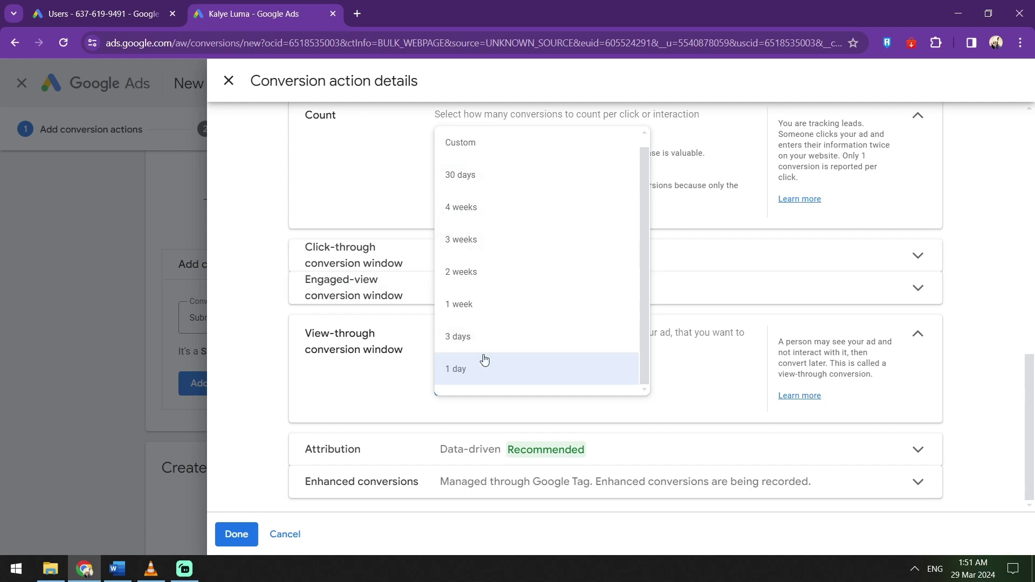
pyautogui.click(489, 375)
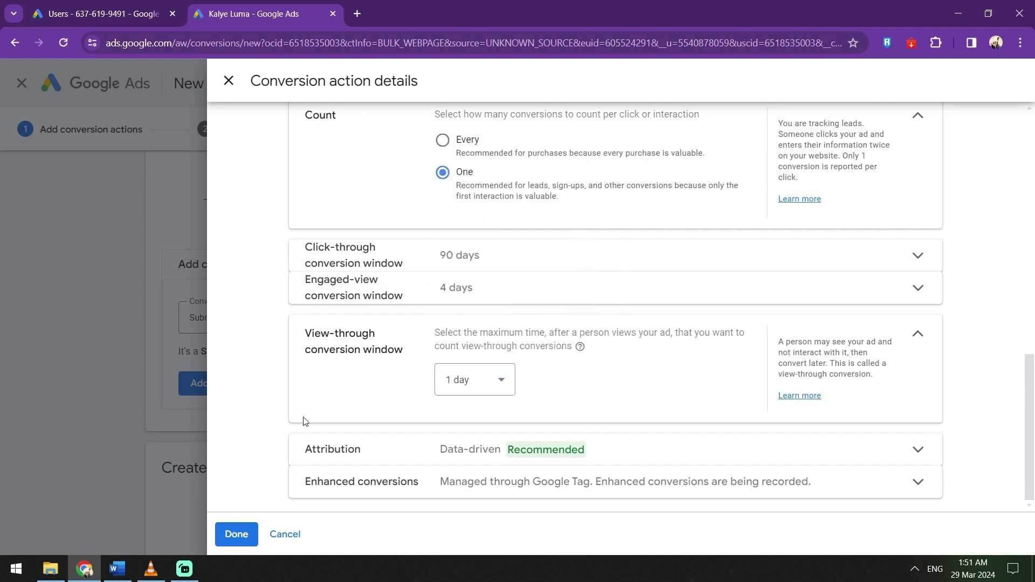
# Collapse the view-through window setting, set the attribution model to Last click, and collapse the attribution setting.
pyautogui.click(331, 449)
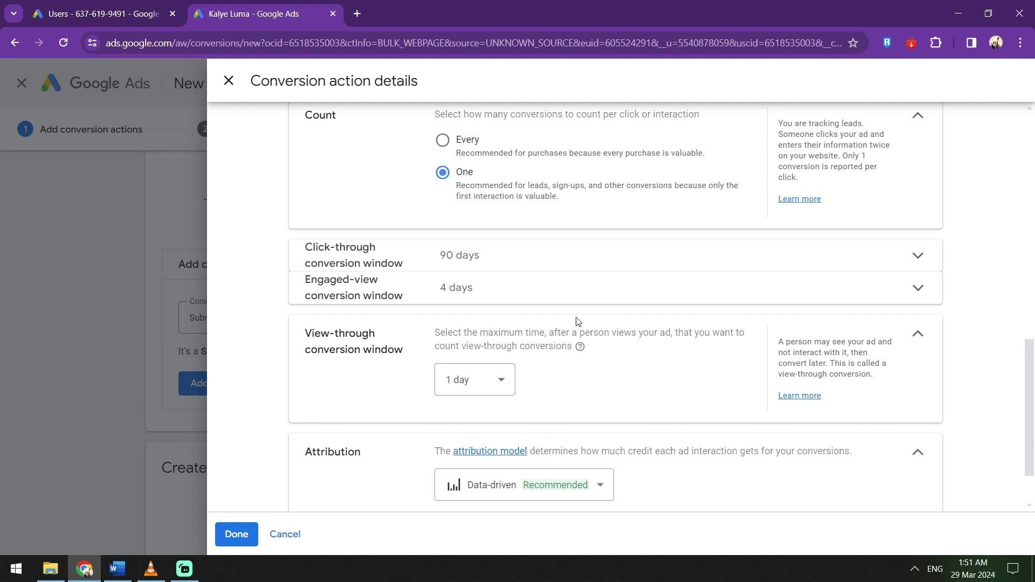
pyautogui.click(917, 333)
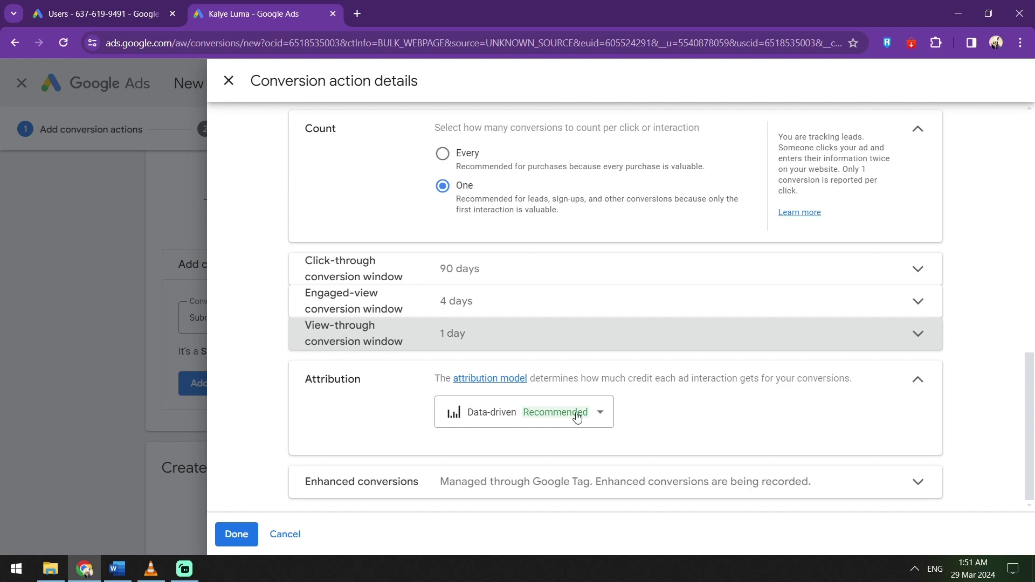
pyautogui.click(604, 413)
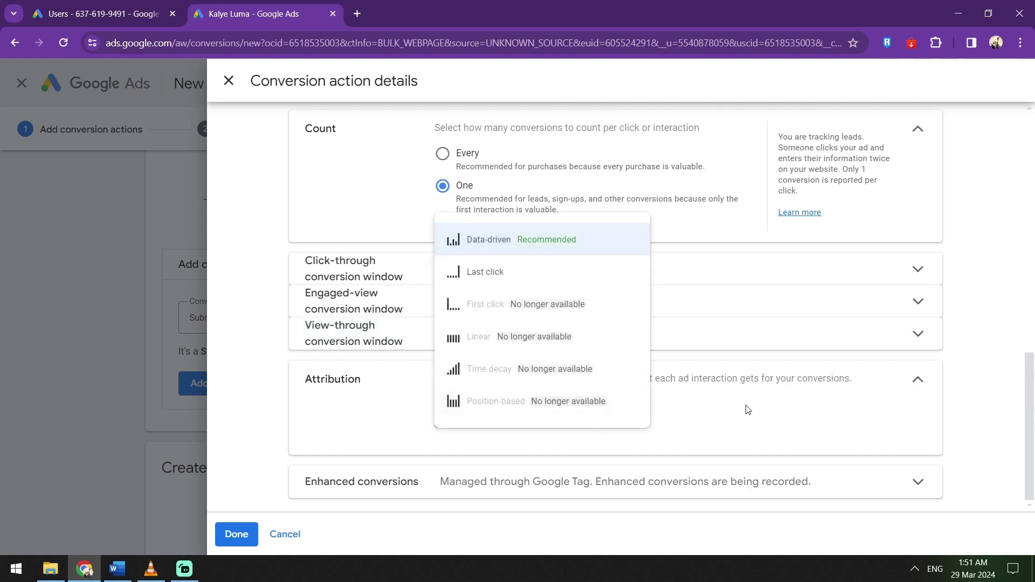
pyautogui.moveTo(603, 239)
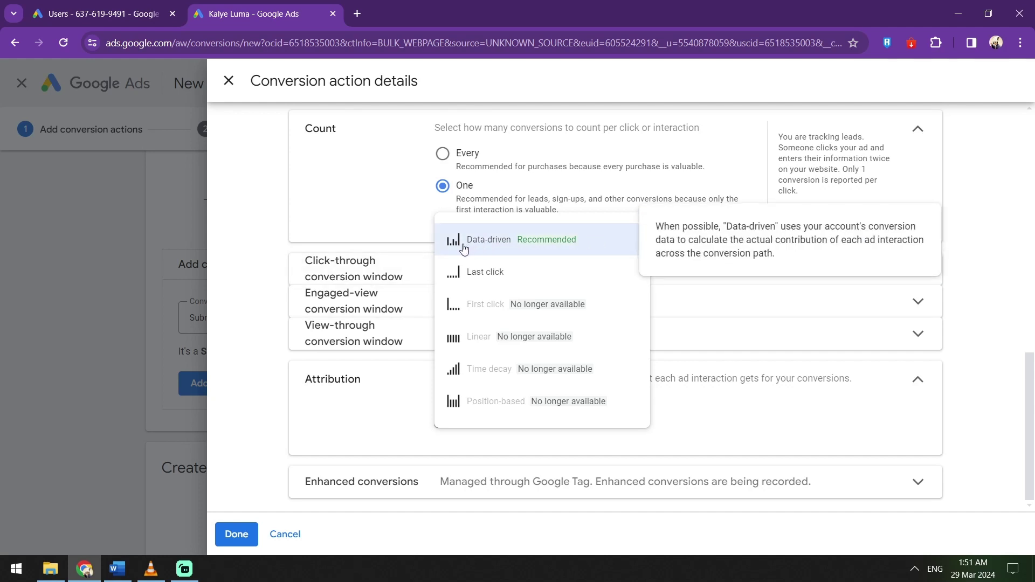
pyautogui.click(501, 275)
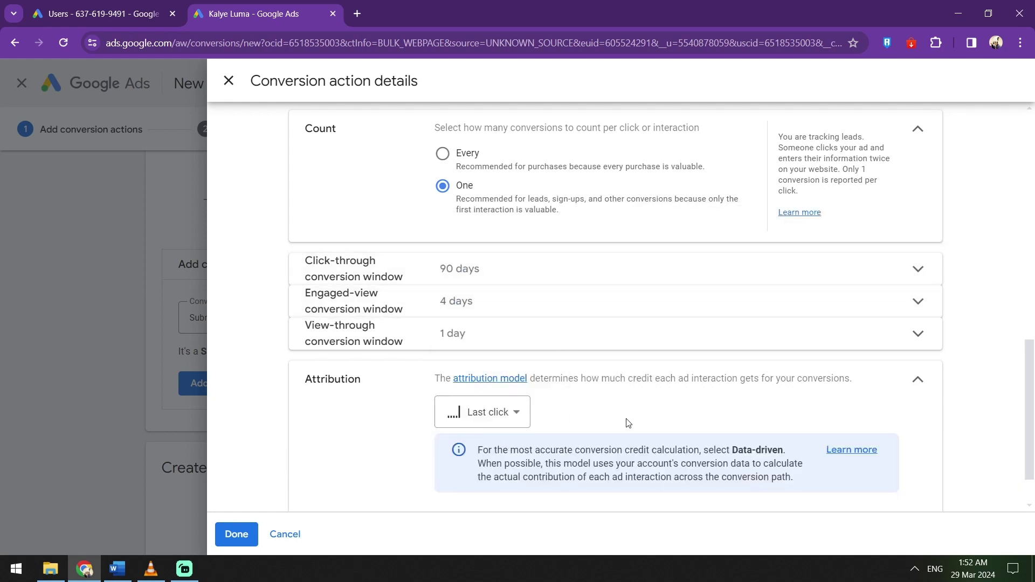
pyautogui.scroll(-1, 628, 423)
pyautogui.click(522, 355)
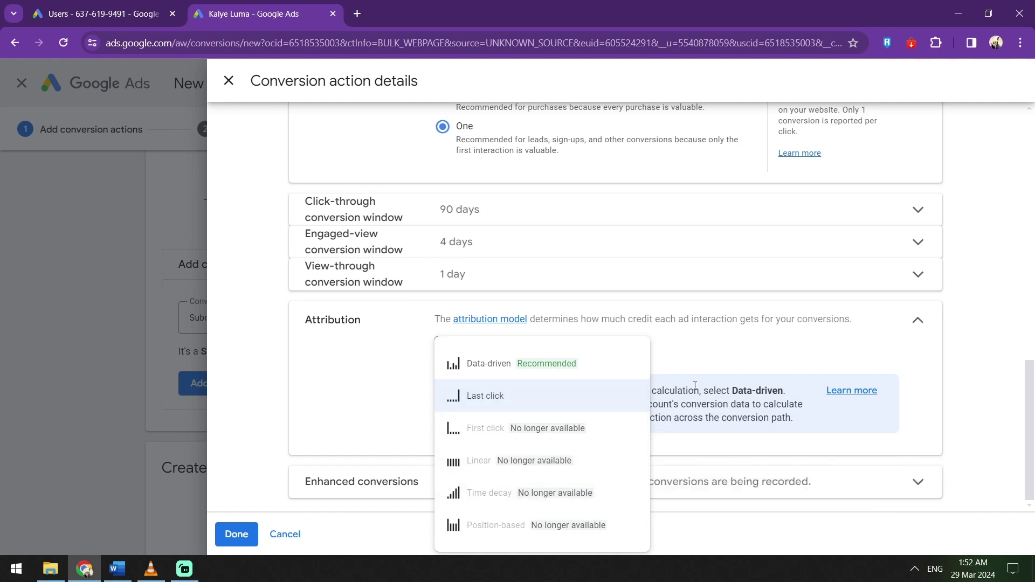
pyautogui.click(721, 357)
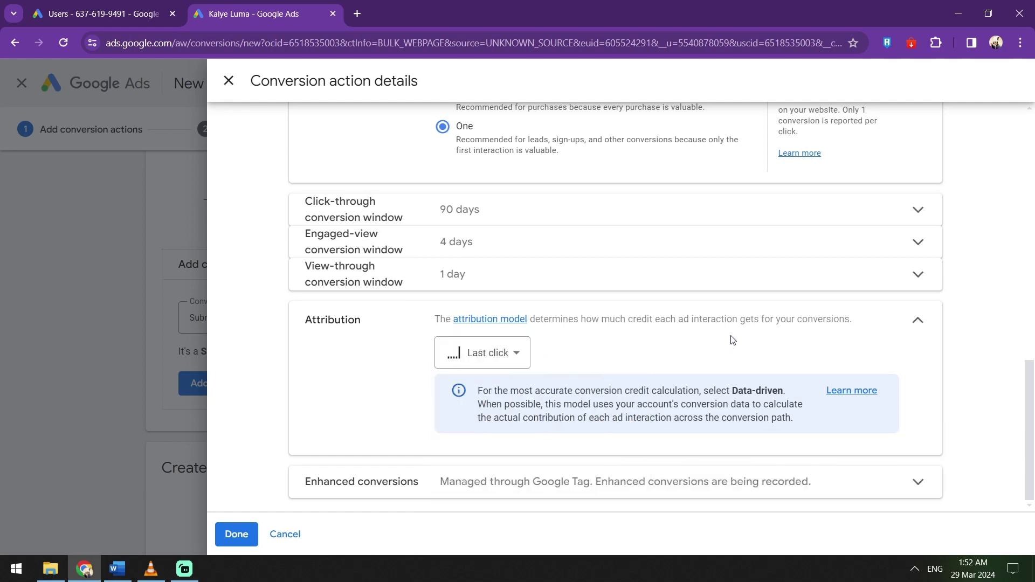
pyautogui.click(918, 323)
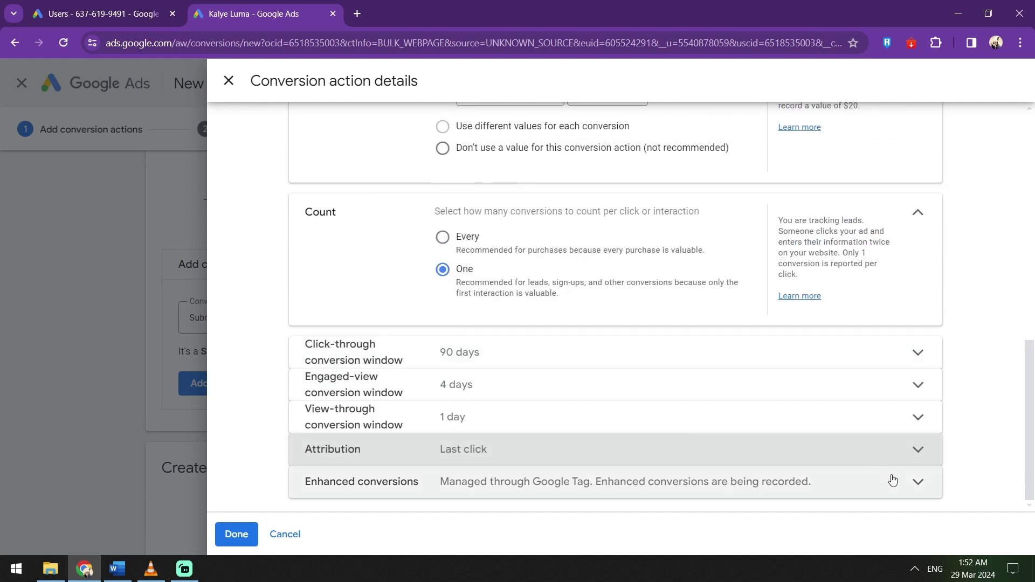
# Expand the enhanced conversions setting and review it together with the other conversion action details.
pyautogui.click(928, 486)
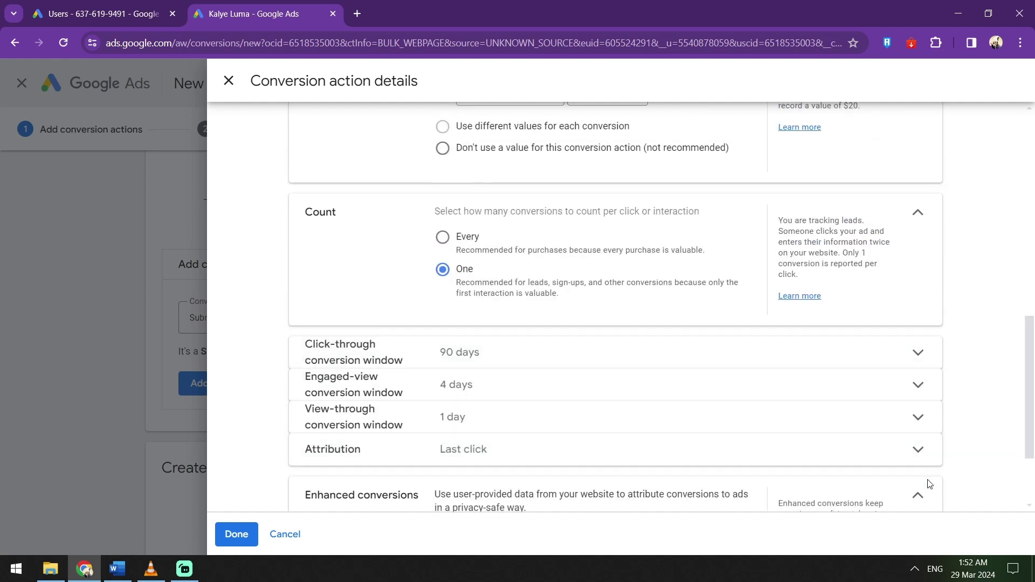
pyautogui.scroll(-1, 772, 345)
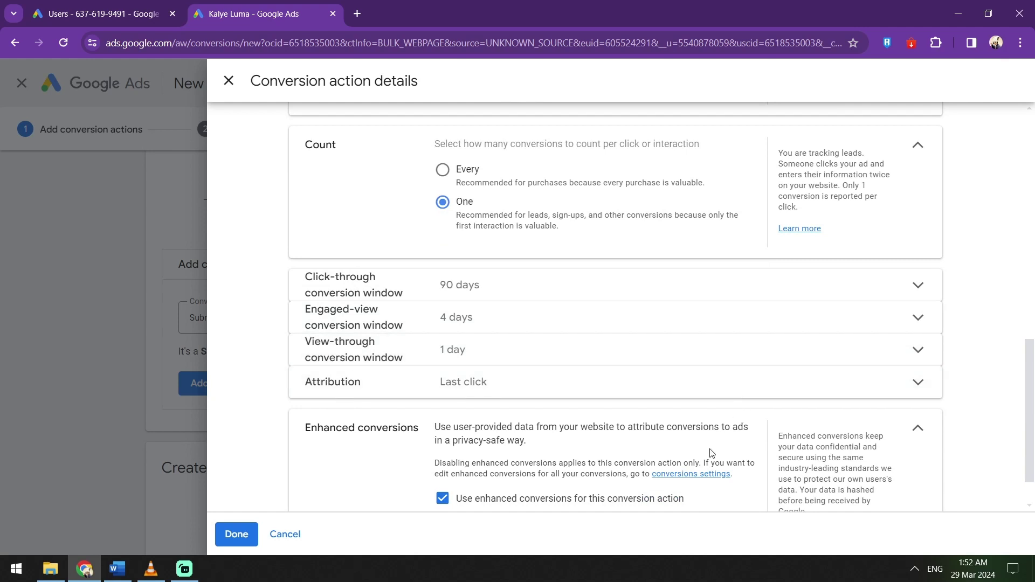
pyautogui.scroll(-1, 736, 447)
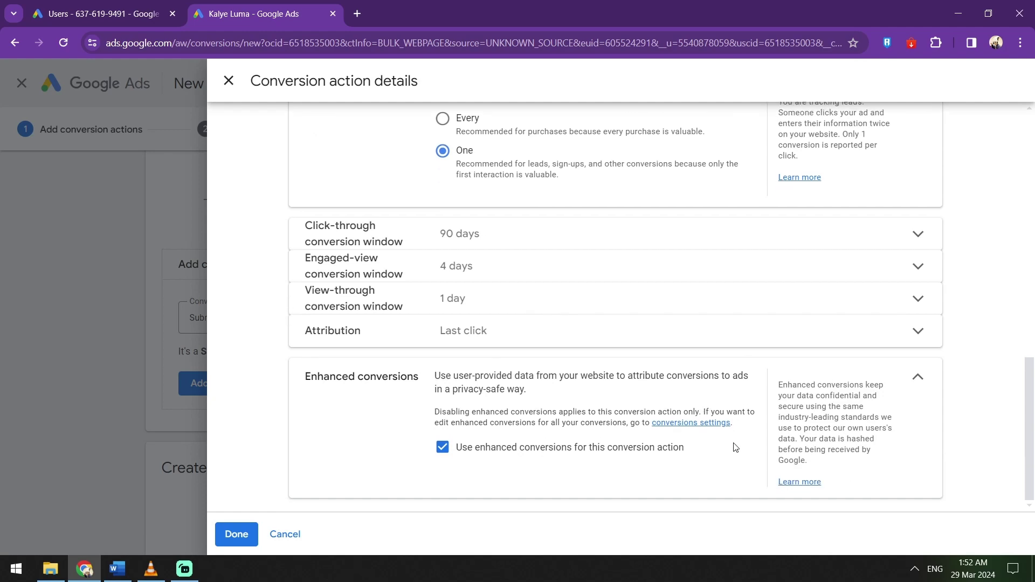
pyautogui.scroll(7, 621, 456)
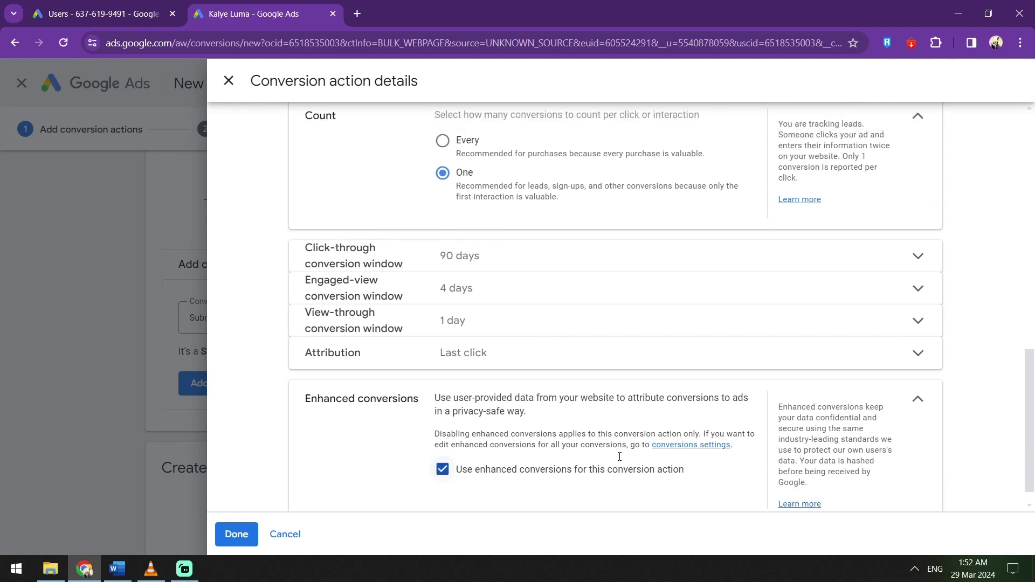
pyautogui.scroll(-8, 611, 446)
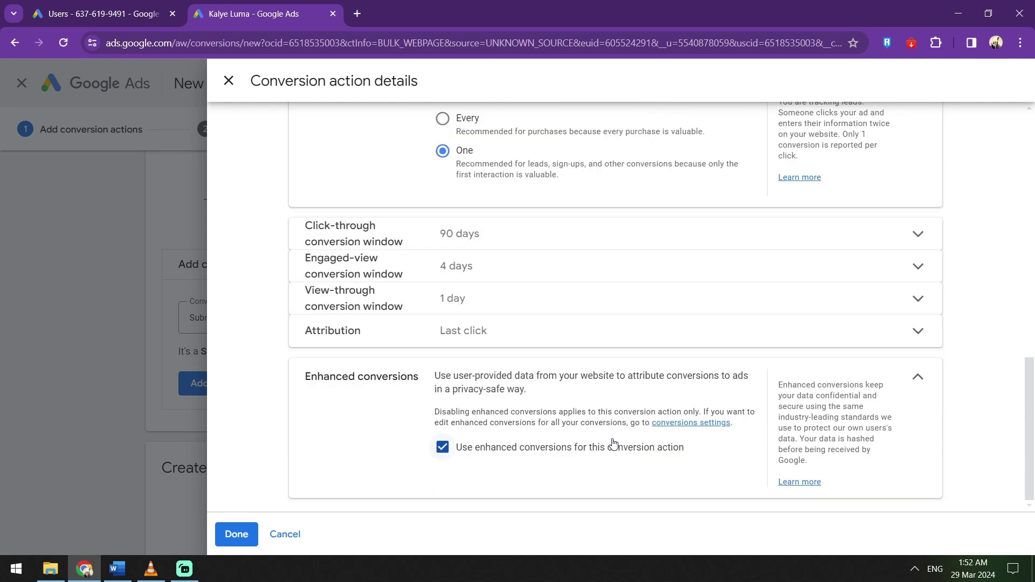
pyautogui.scroll(6, 323, 375)
pyautogui.scroll(7, 356, 367)
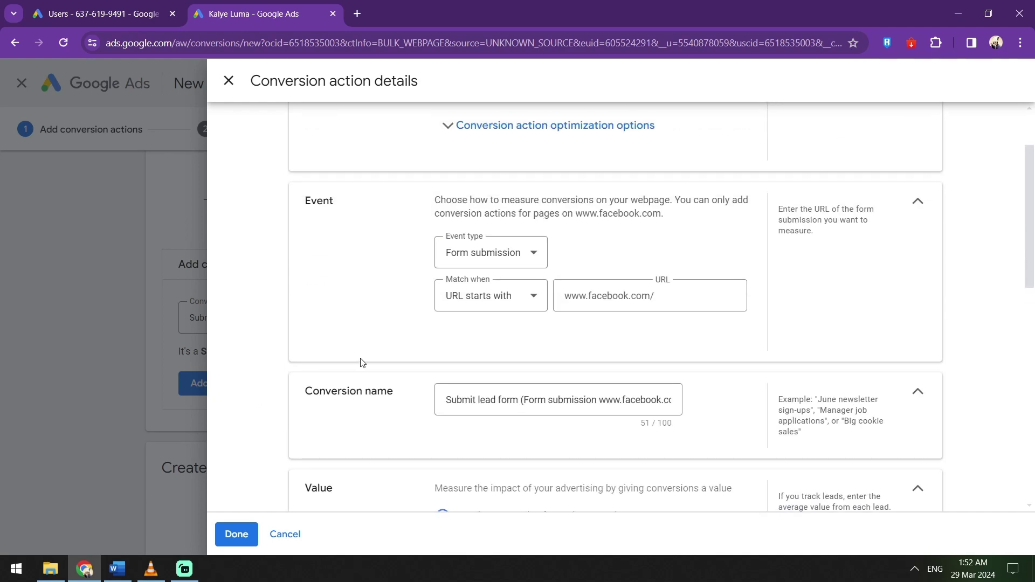
# Try to confirm the conversion action details and close them.
pyautogui.click(222, 532)
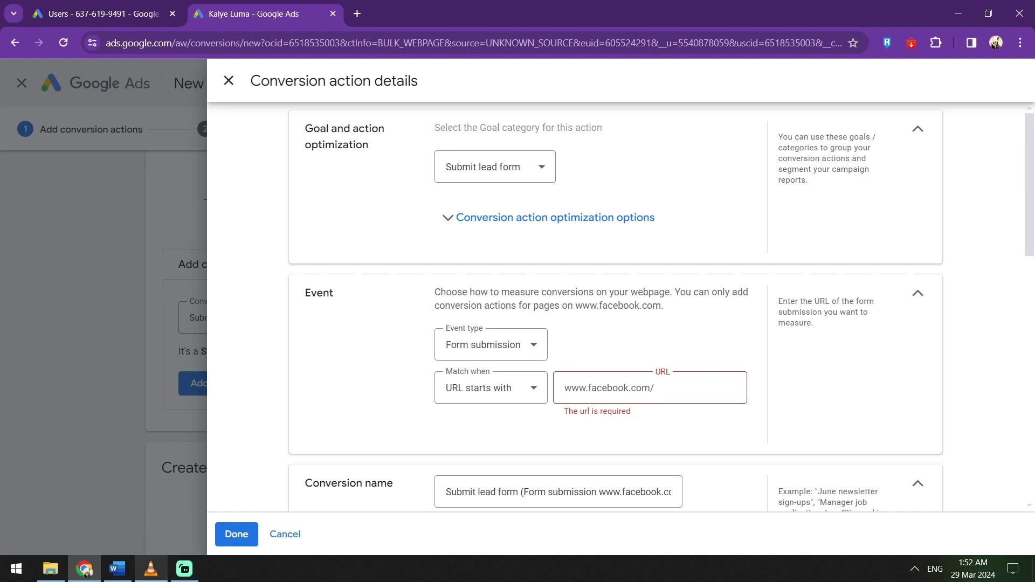
pyautogui.moveTo(117, 568)
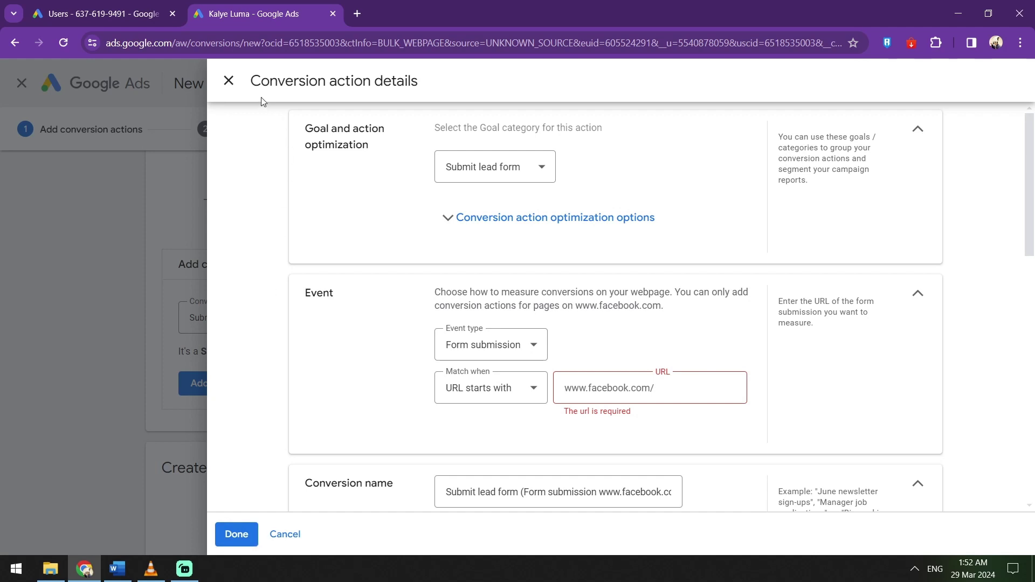
pyautogui.click(228, 81)
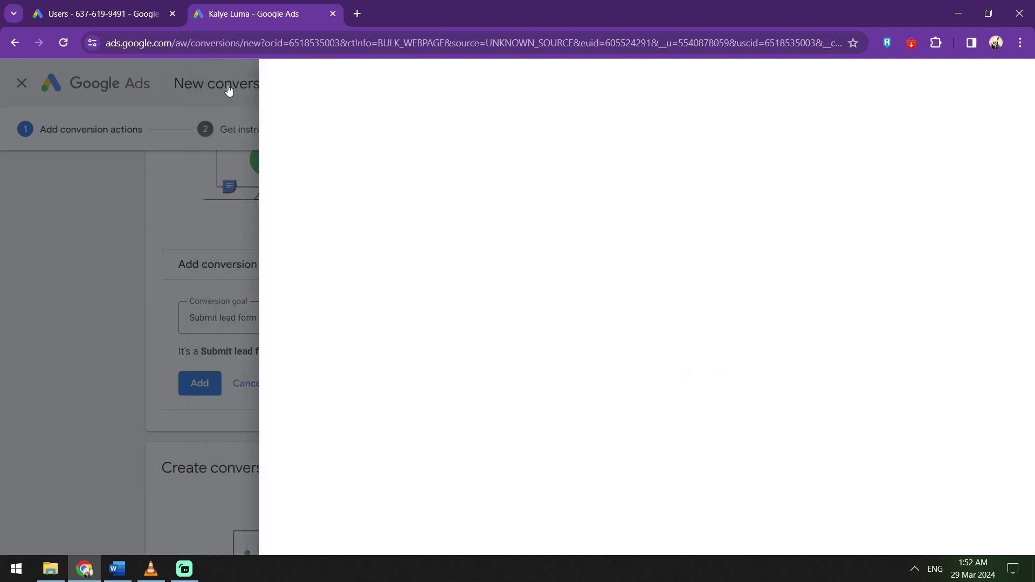
# Try to continue to the instructions stage, and try to add the lead form conversion action with its URL left empty.
pyautogui.scroll(-3, 497, 353)
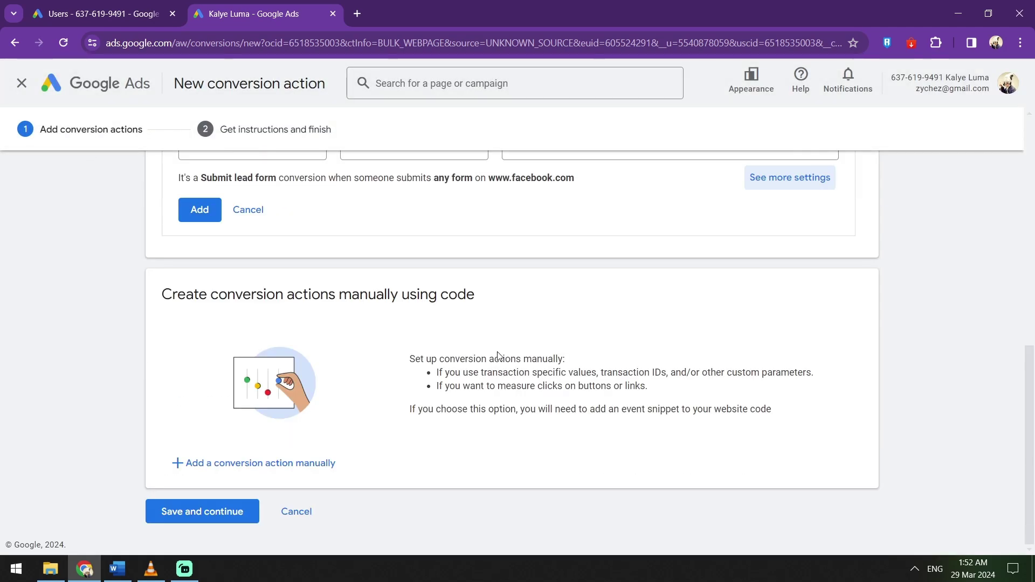
pyautogui.click(231, 511)
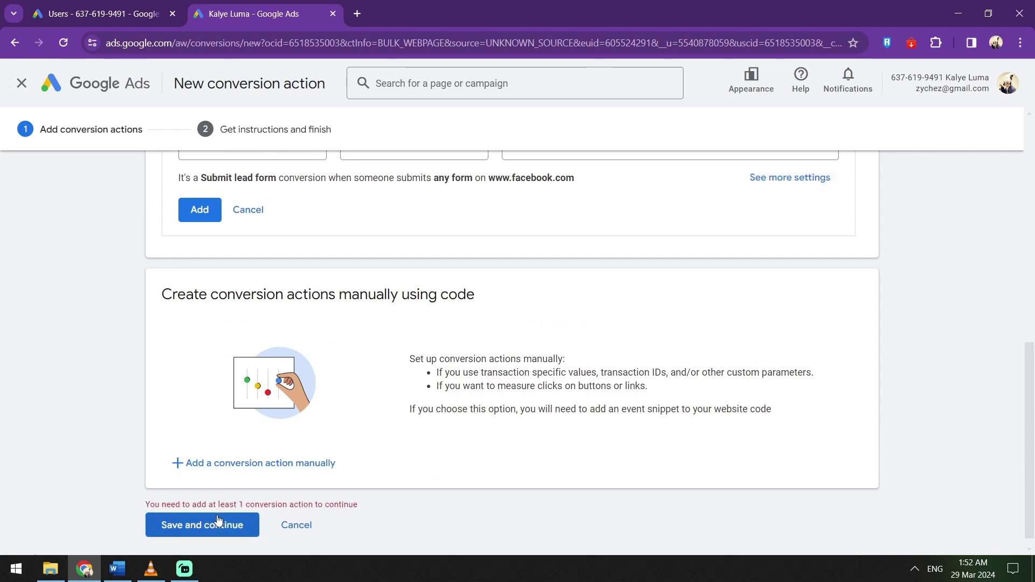
pyautogui.scroll(3, 412, 322)
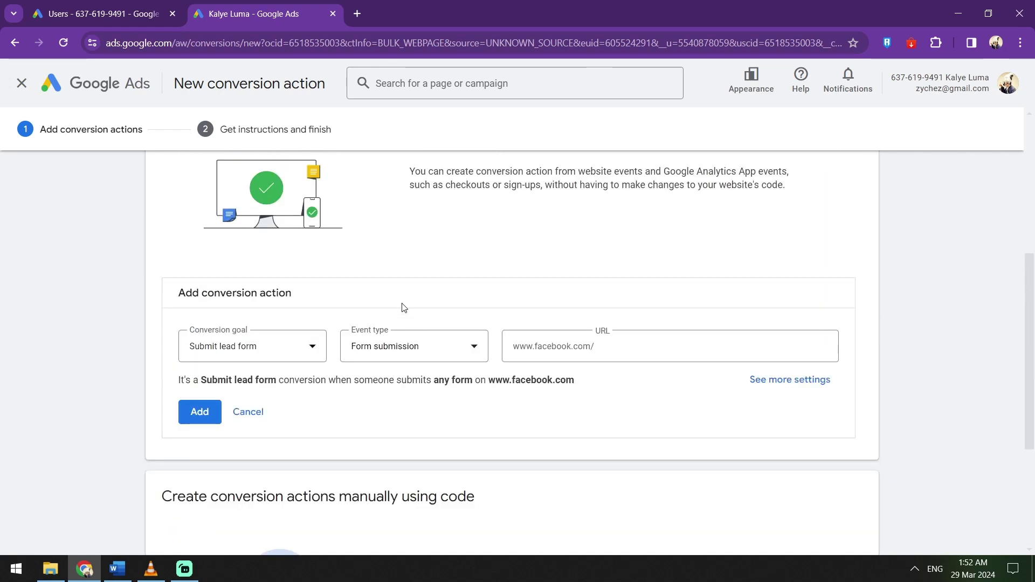
pyautogui.click(201, 411)
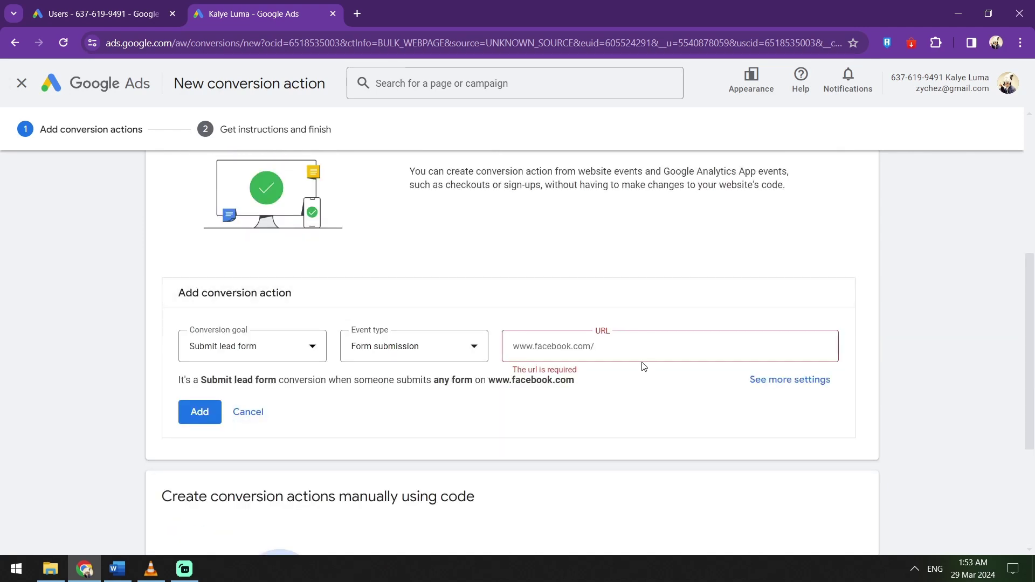
pyautogui.click(639, 349)
pyautogui.write('ty')
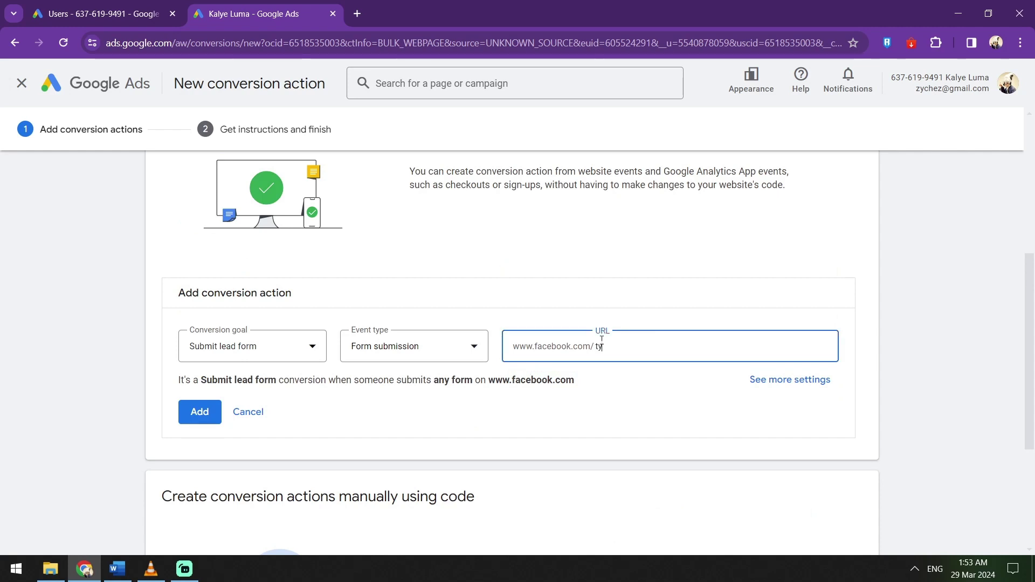
pyautogui.scroll(-4, 415, 393)
pyautogui.click(201, 527)
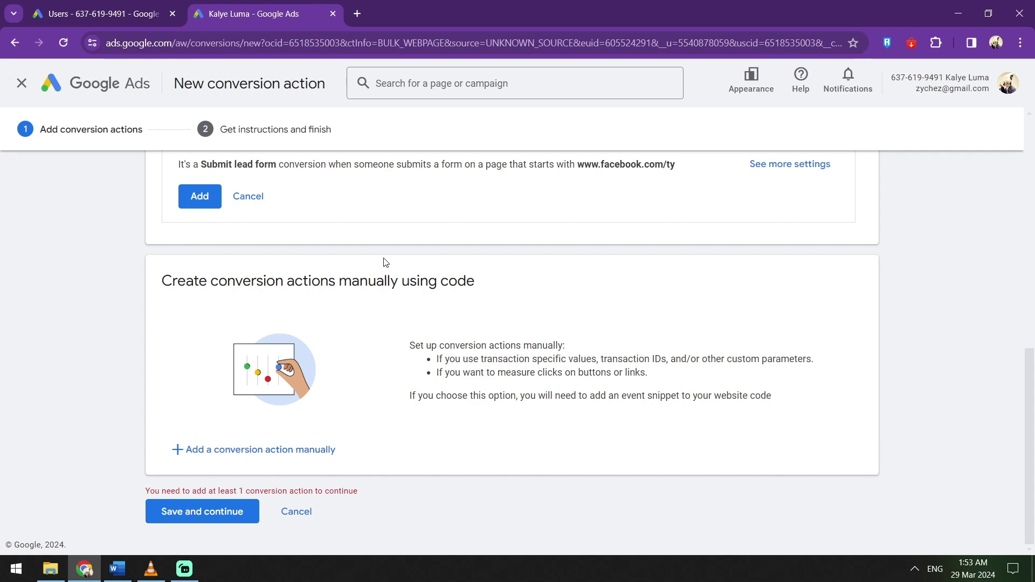
pyautogui.scroll(3, 291, 356)
pyautogui.click(200, 330)
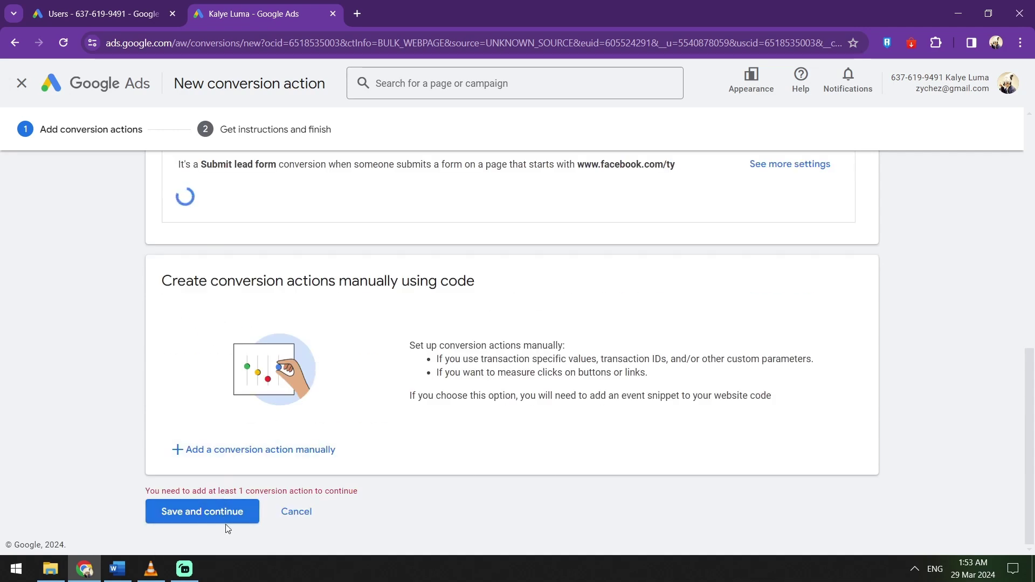
# Save the conversion action and finish the setup without setting up a Google tag.
pyautogui.click(240, 512)
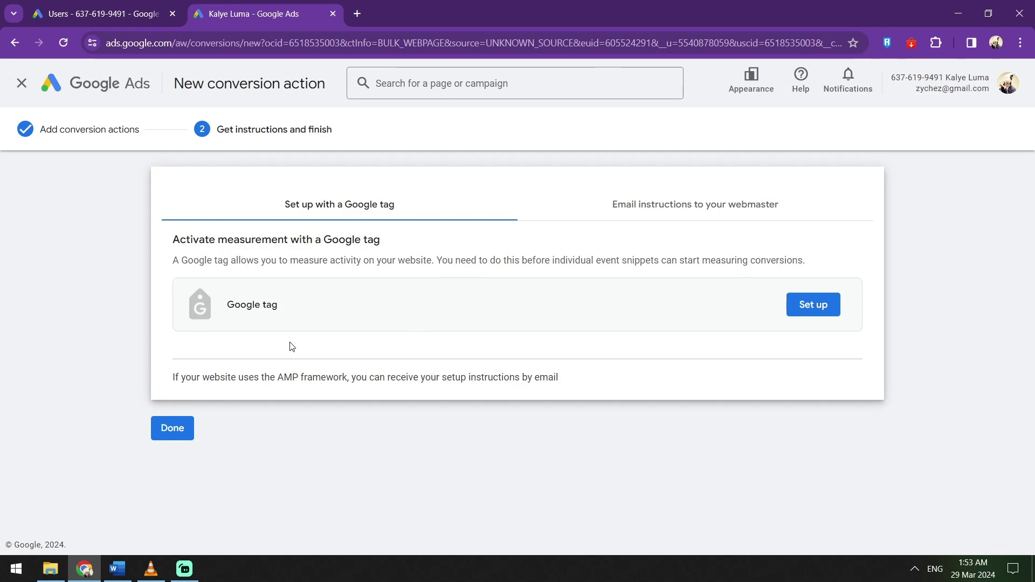
pyautogui.click(179, 431)
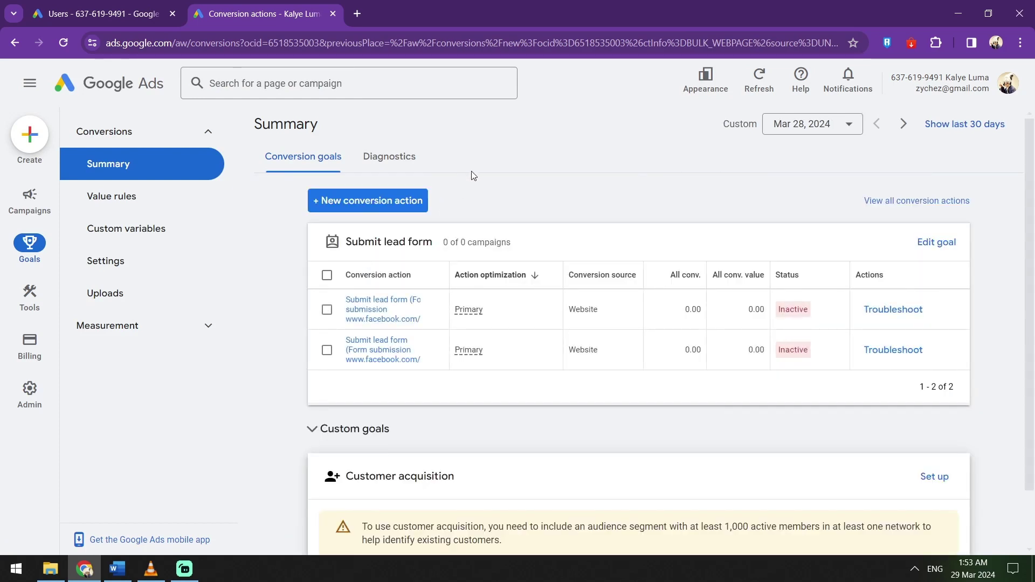
# Look through the conversion diagnostics, value rules, custom variables, settings and uploads pages.
pyautogui.click(398, 163)
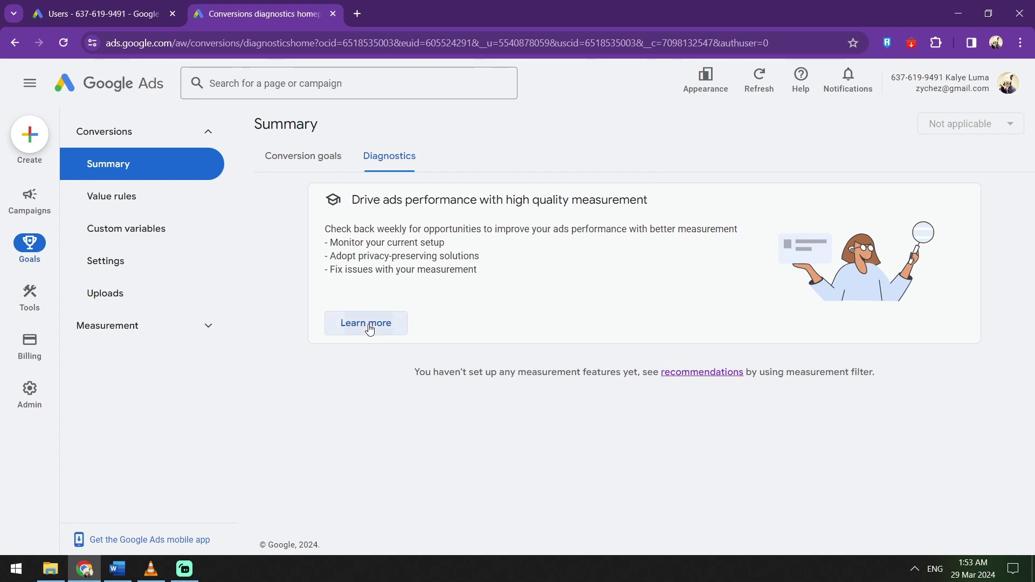
pyautogui.click(124, 210)
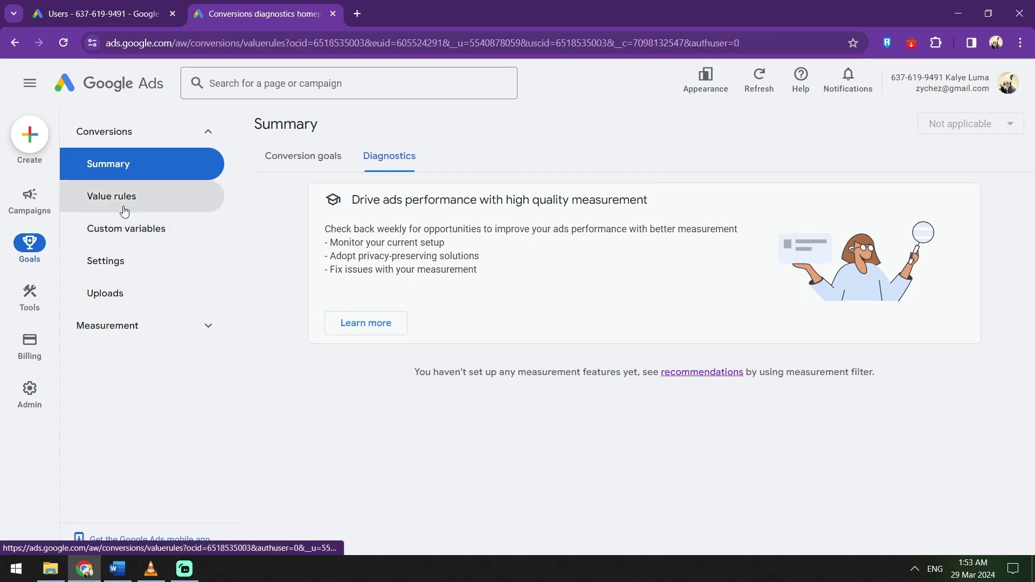
pyautogui.click(141, 231)
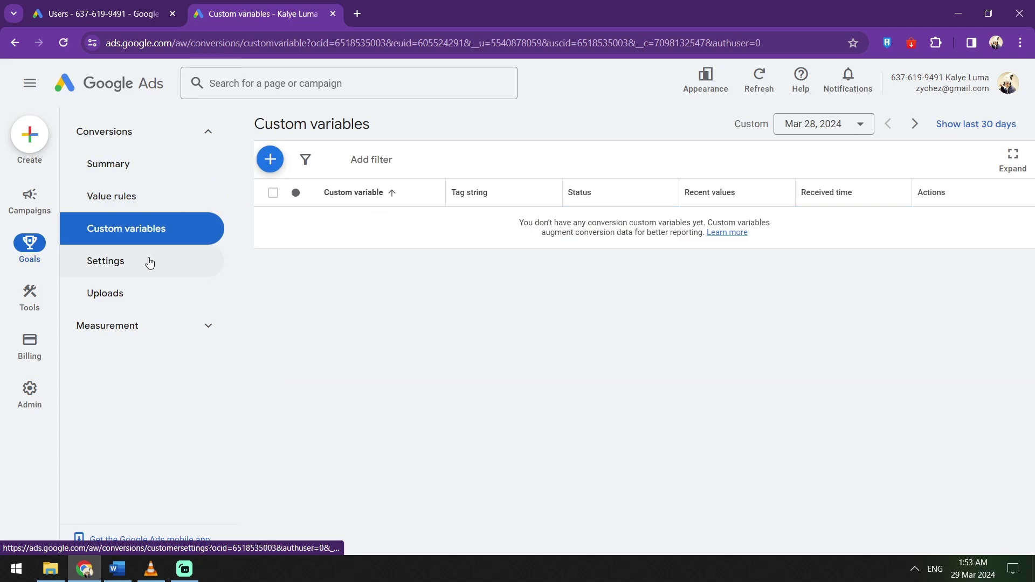
pyautogui.click(150, 262)
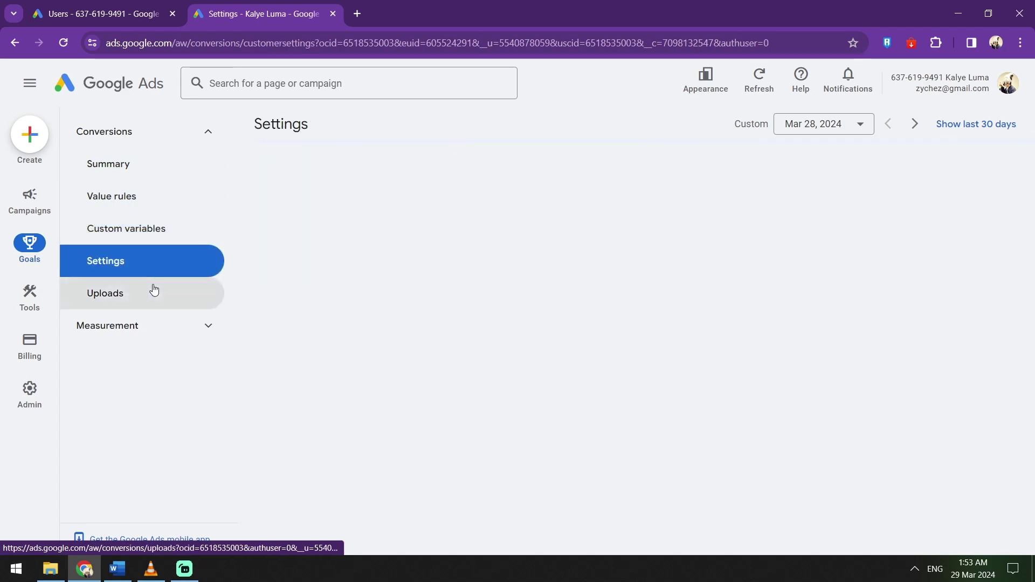
pyautogui.click(153, 290)
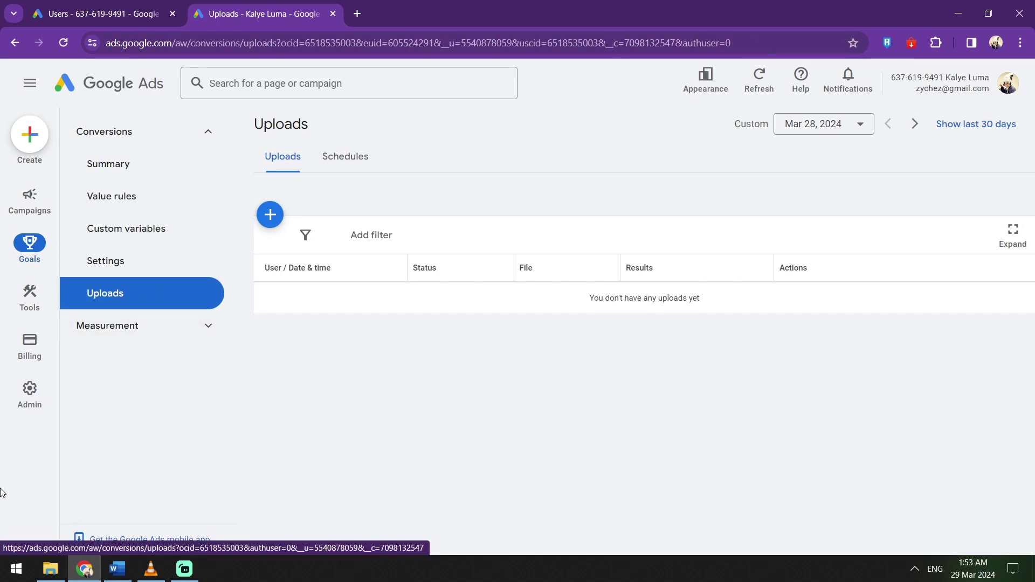
# View the available planning tools and return to the conversion settings page.
pyautogui.moveTo(53, 382)
pyautogui.moveTo(51, 296)
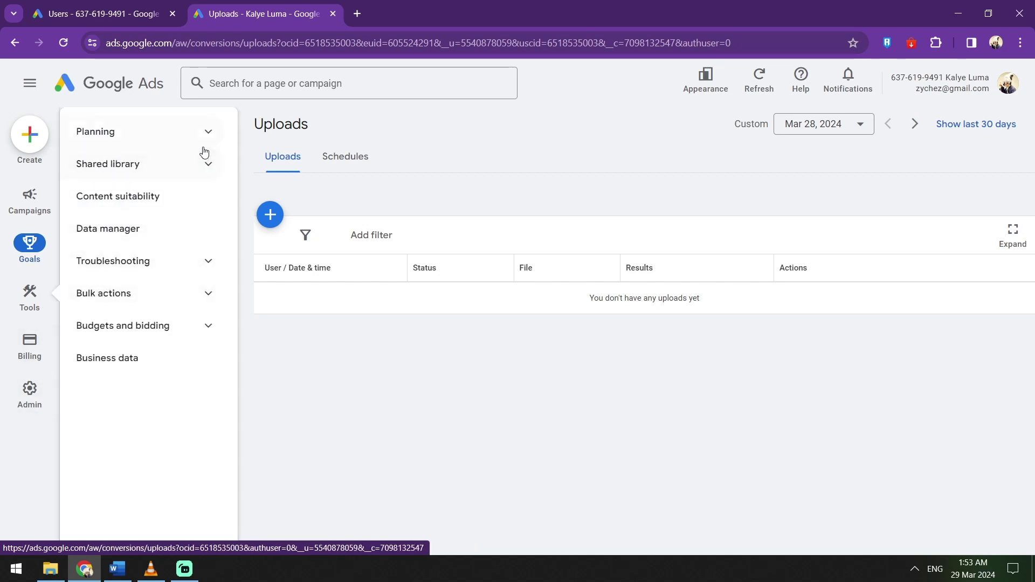
pyautogui.click(129, 139)
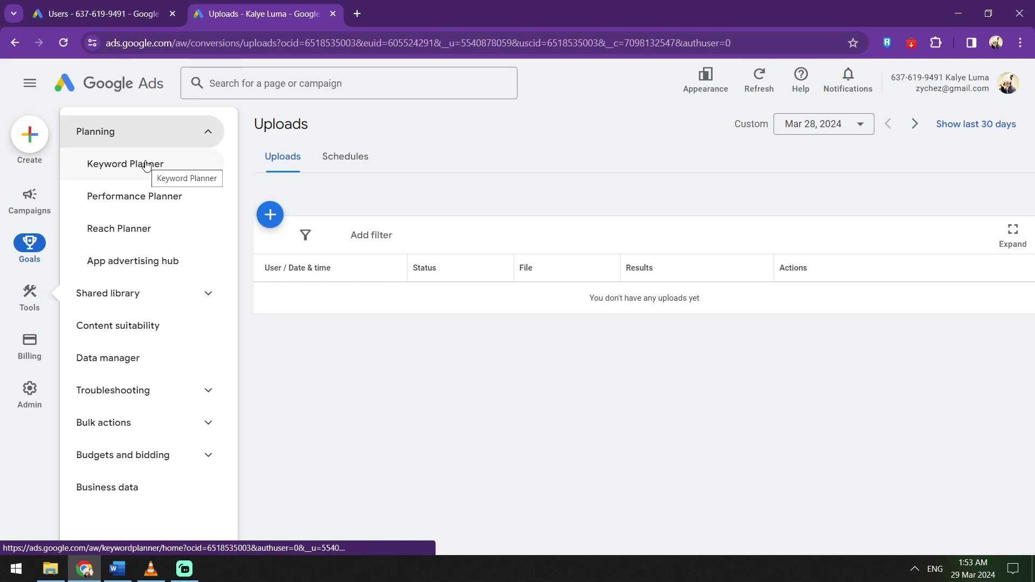
pyautogui.rightClick(463, 182)
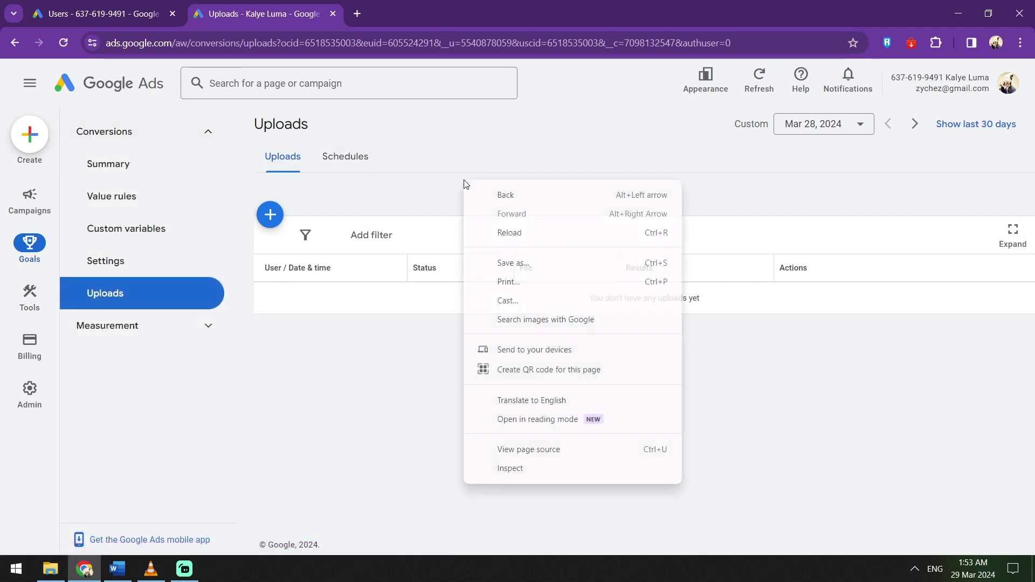
pyautogui.click(502, 196)
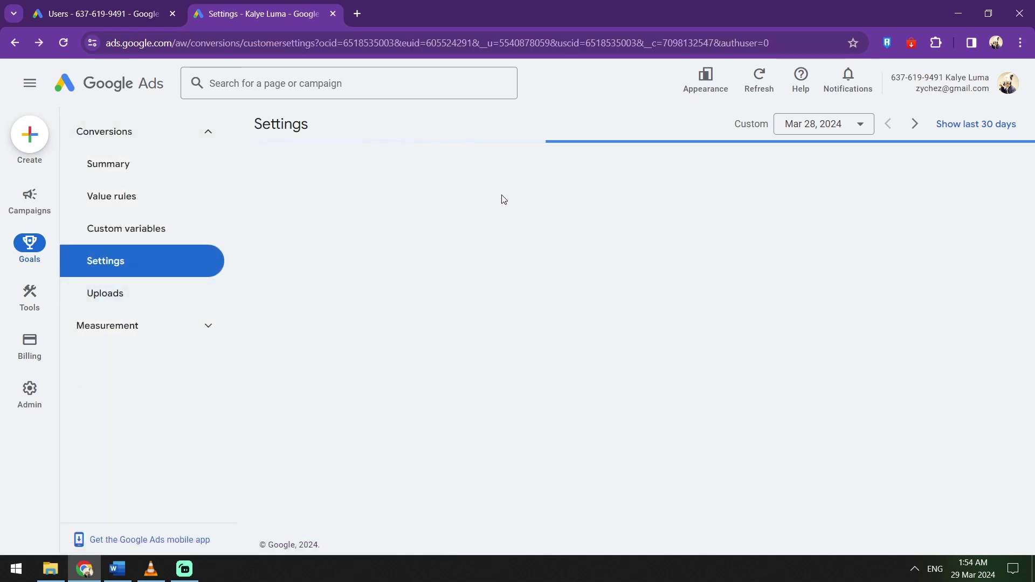
# Return through the custom variables and value rules pages to the conversion diagnostics page.
pyautogui.rightClick(501, 200)
pyautogui.click(509, 209)
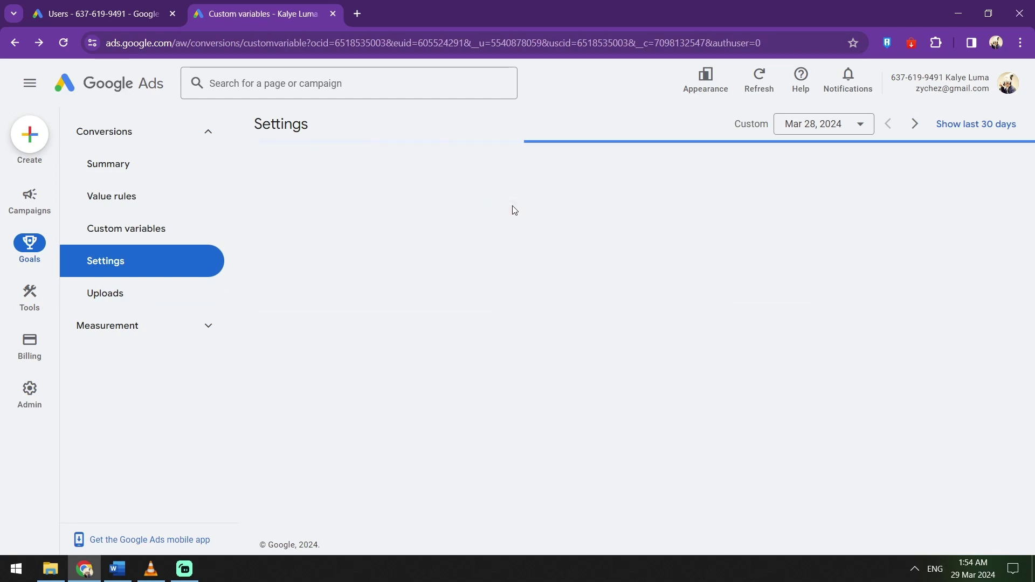
pyautogui.rightClick(427, 237)
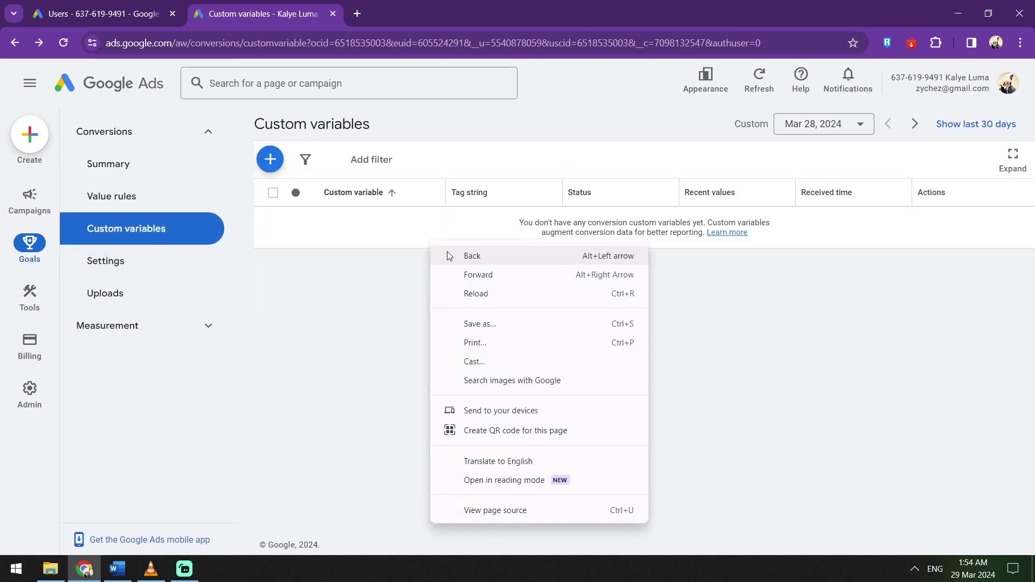
pyautogui.click(448, 252)
pyautogui.rightClick(467, 225)
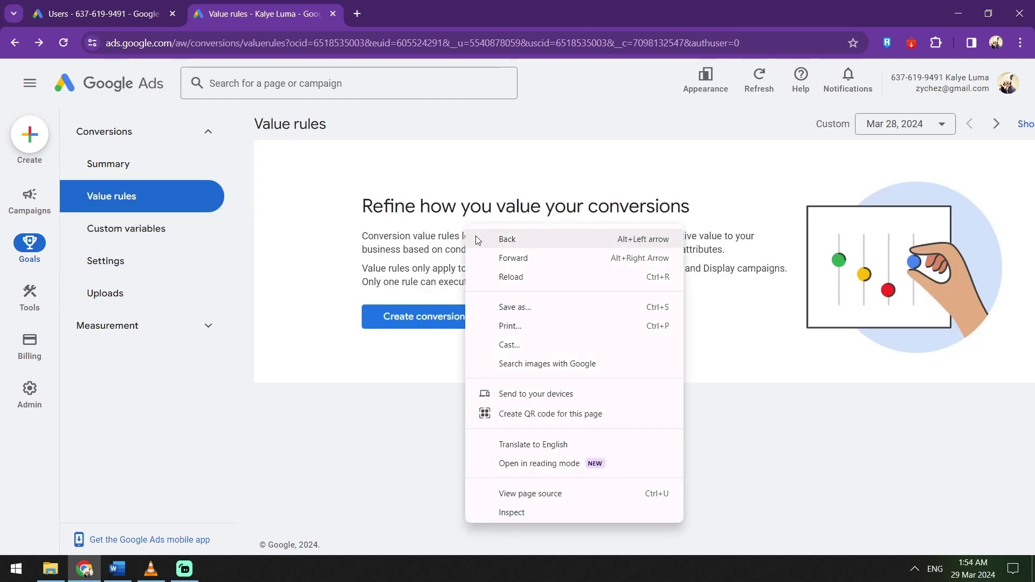
pyautogui.click(476, 238)
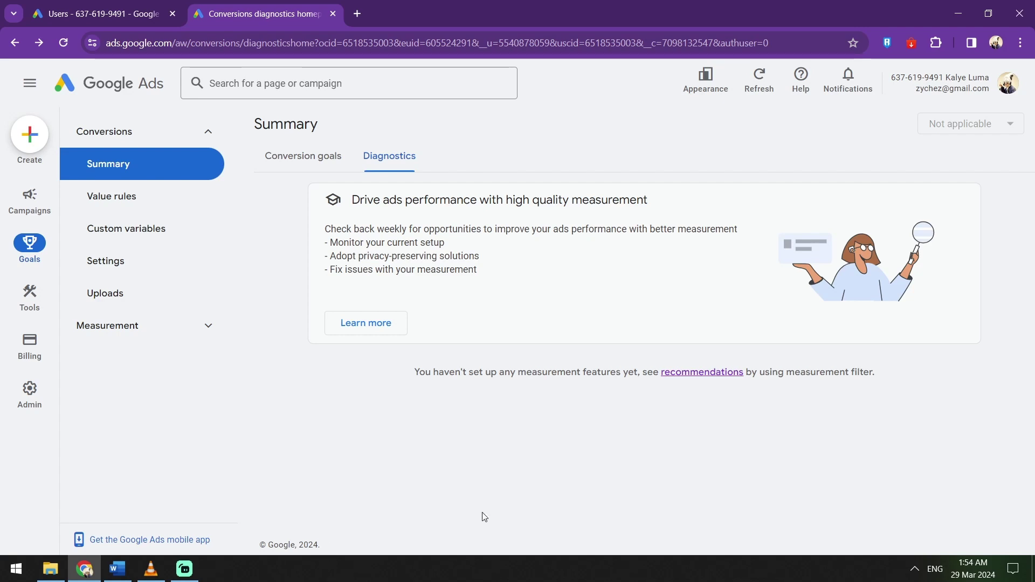
# Start a new conversion value rule and choose Device as its primary condition.
pyautogui.click(131, 263)
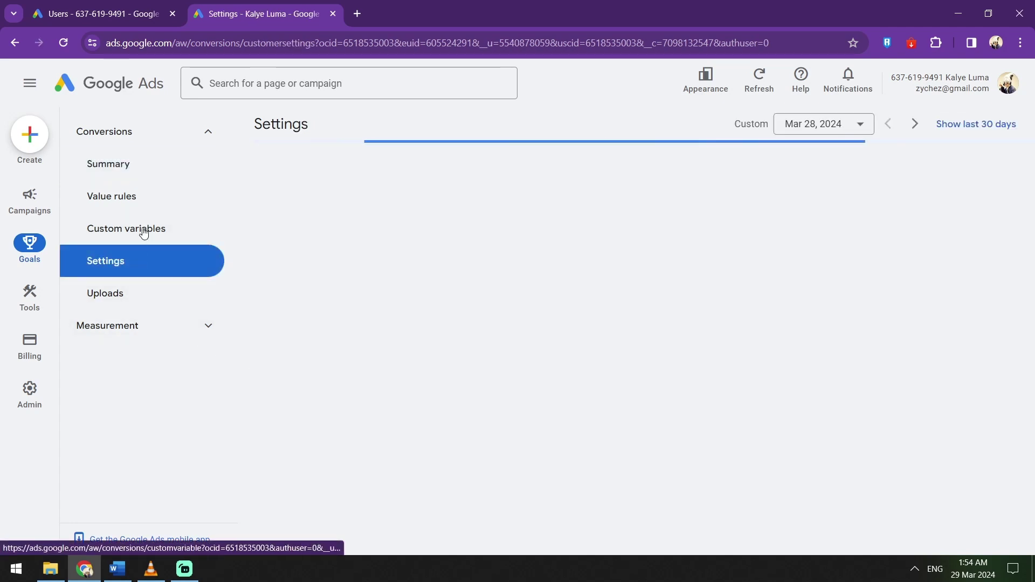
pyautogui.click(148, 204)
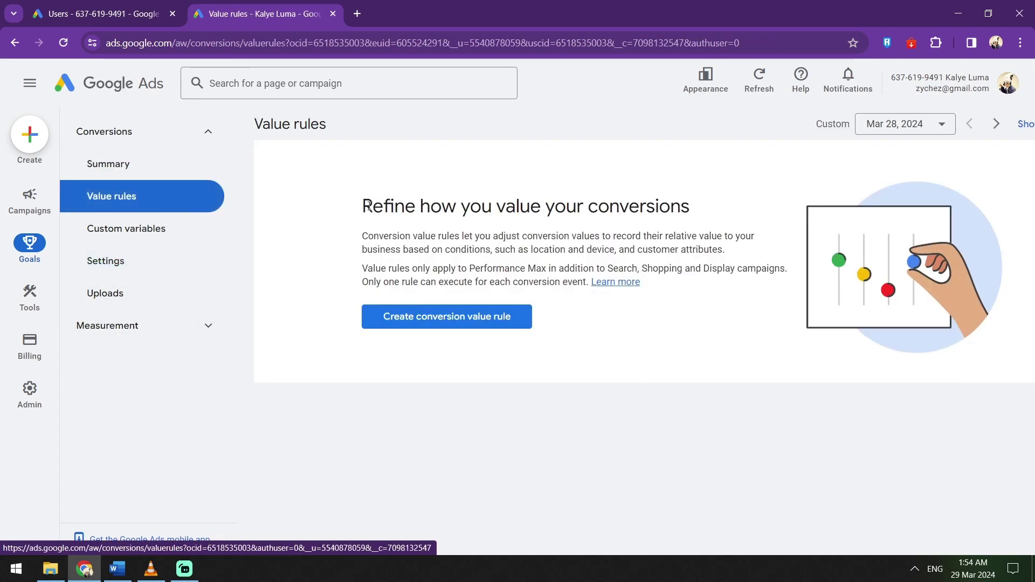
pyautogui.click(459, 315)
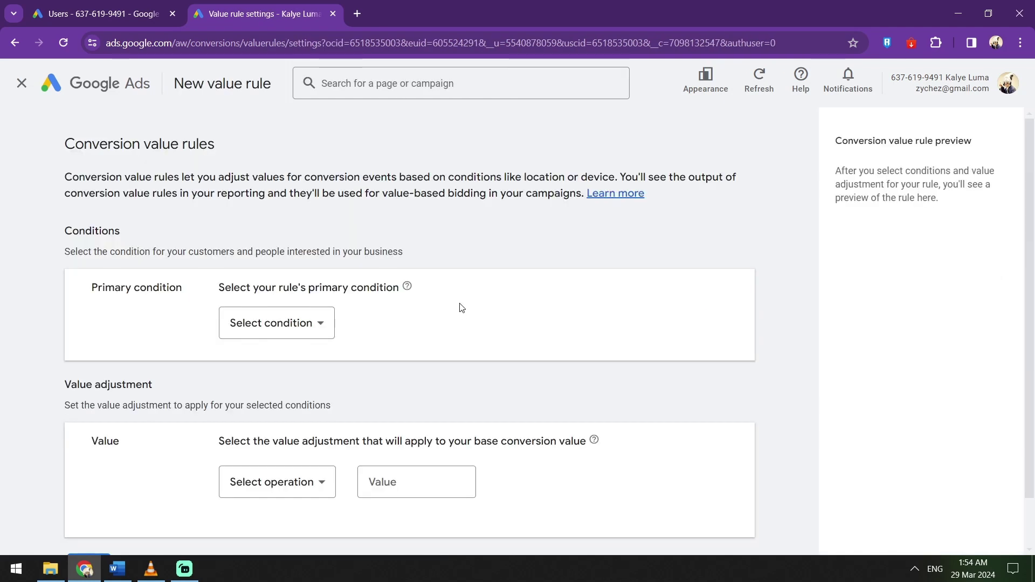
pyautogui.scroll(-2, 458, 299)
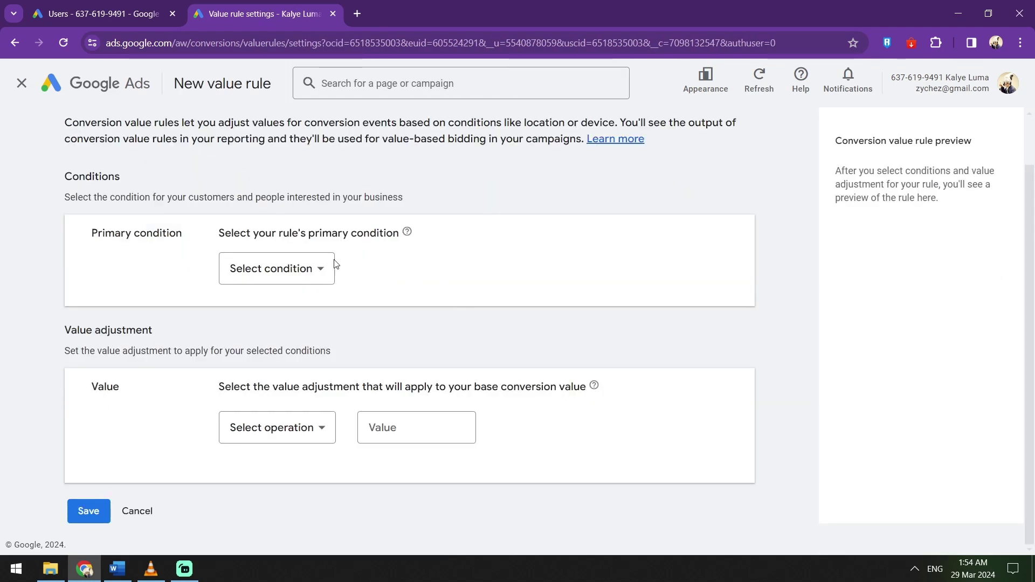
pyautogui.click(311, 274)
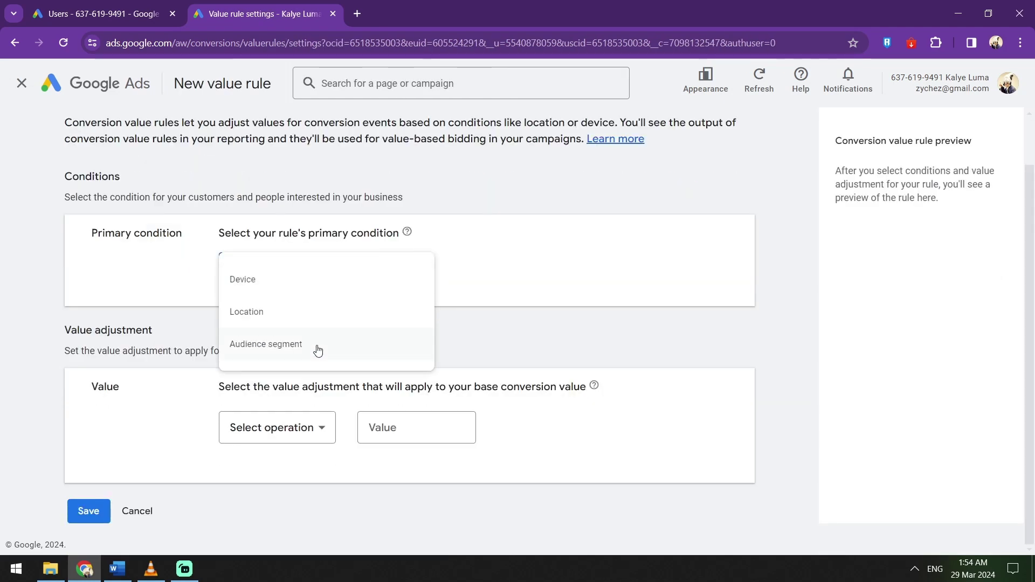
pyautogui.click(347, 271)
pyautogui.scroll(-4, 348, 275)
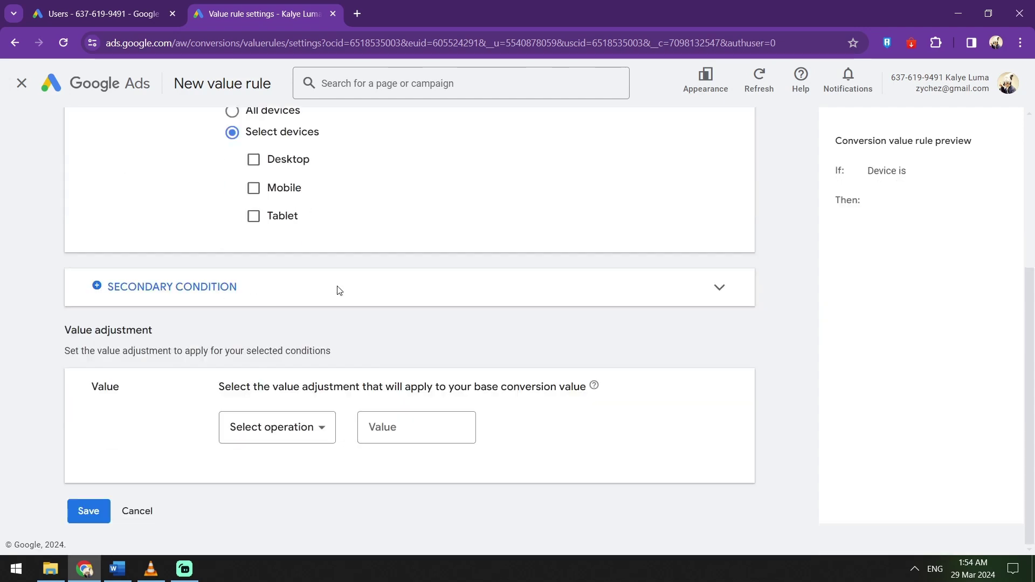
# Add a secondary condition based on Location to the value rule.
pyautogui.click(290, 301)
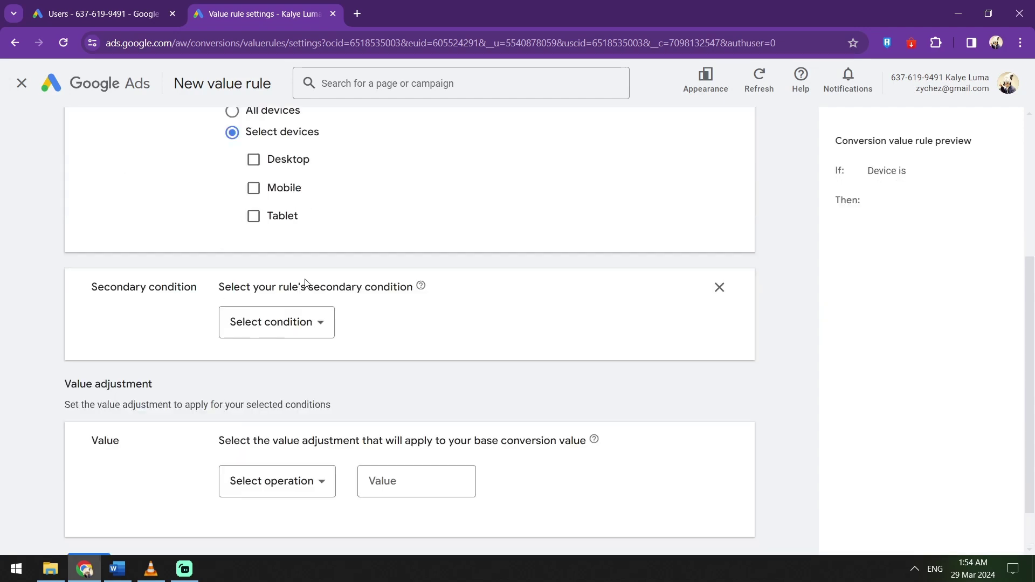
pyautogui.scroll(-1, 284, 278)
pyautogui.click(284, 278)
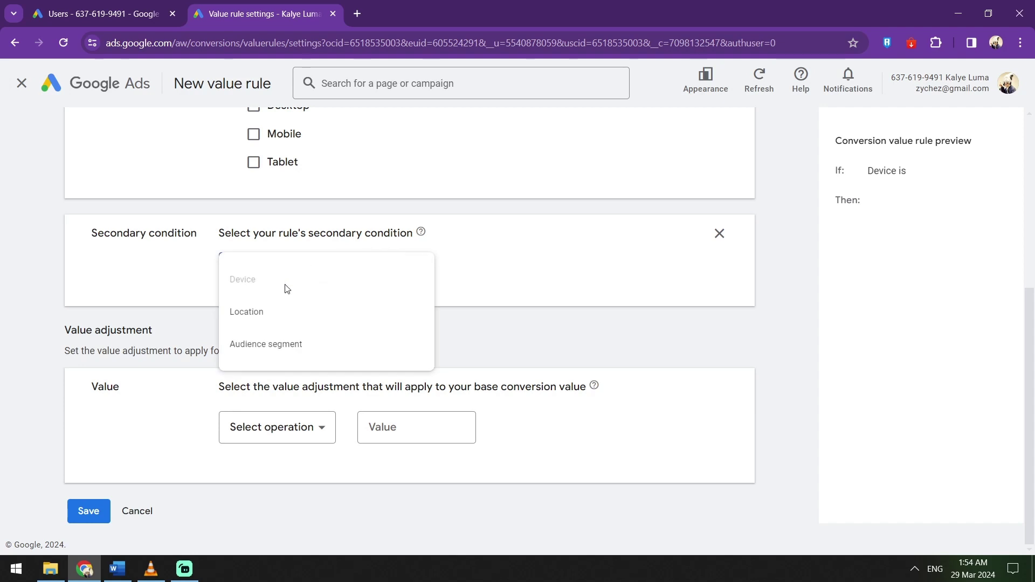
pyautogui.click(284, 294)
pyautogui.scroll(-1, 336, 291)
pyautogui.scroll(-1, 324, 302)
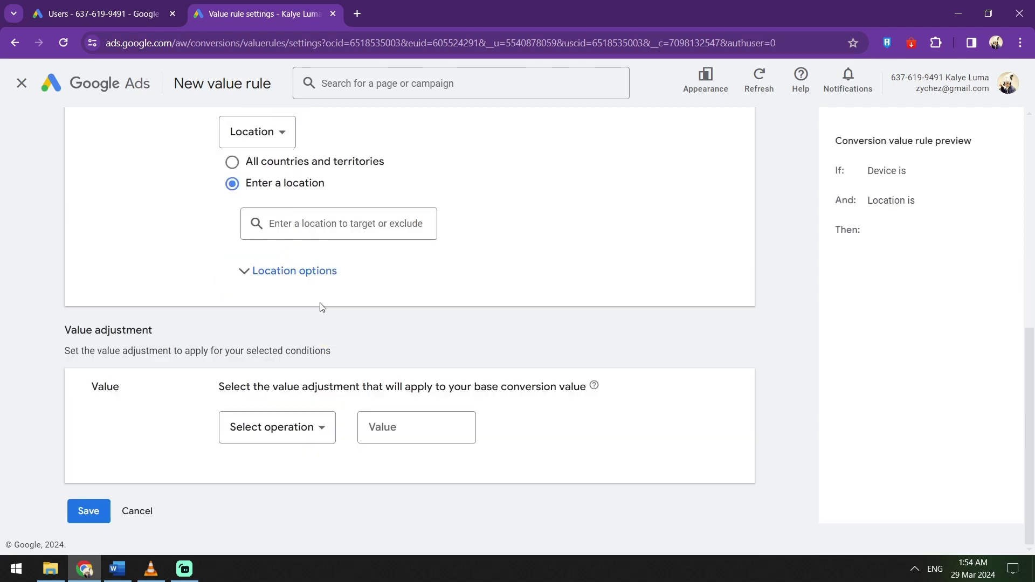
# Check the available value adjustment operations, then try to save the value rule and leave for the account overview.
pyautogui.click(326, 433)
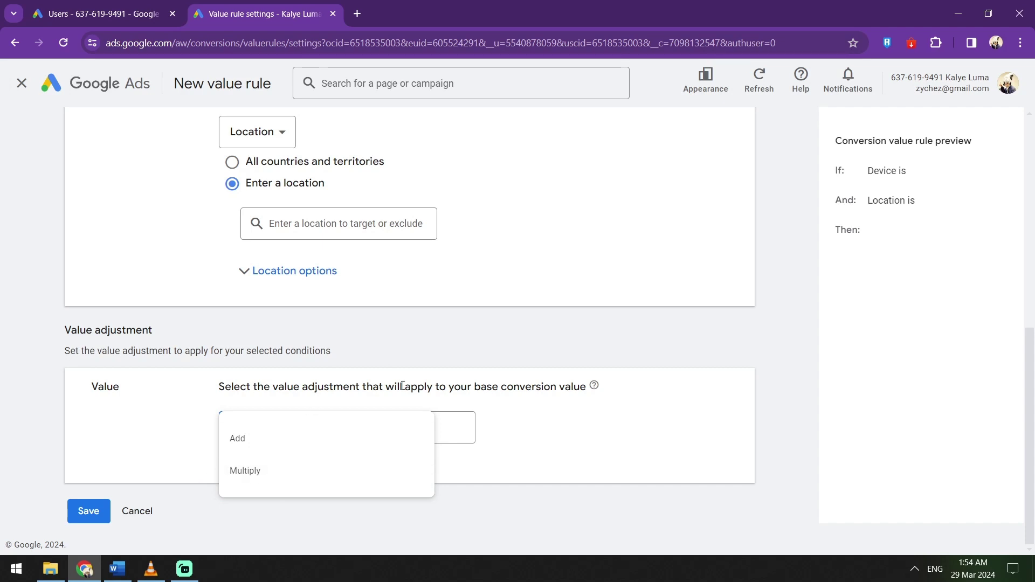
pyautogui.click(620, 279)
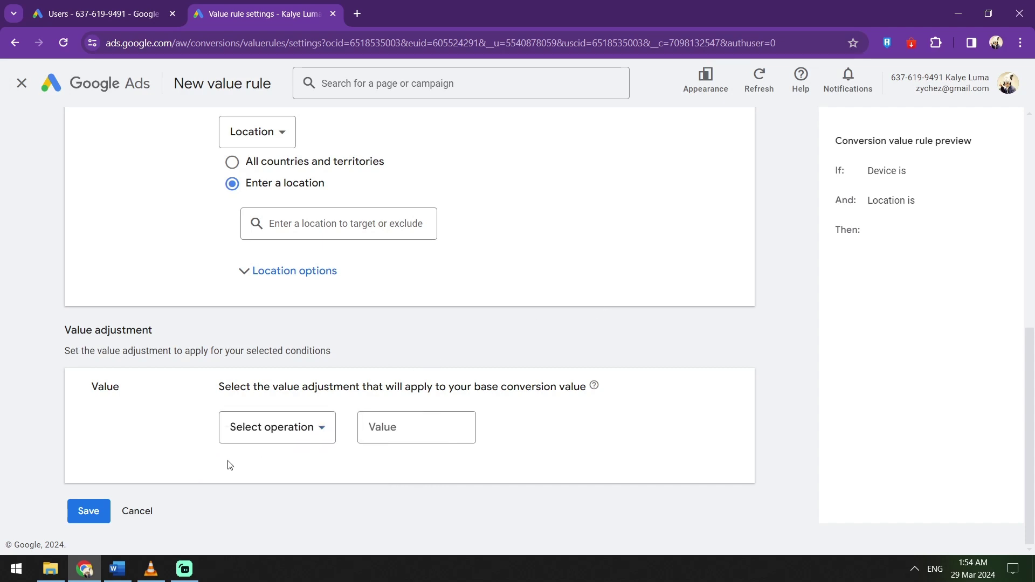
pyautogui.click(81, 515)
pyautogui.scroll(3, 161, 383)
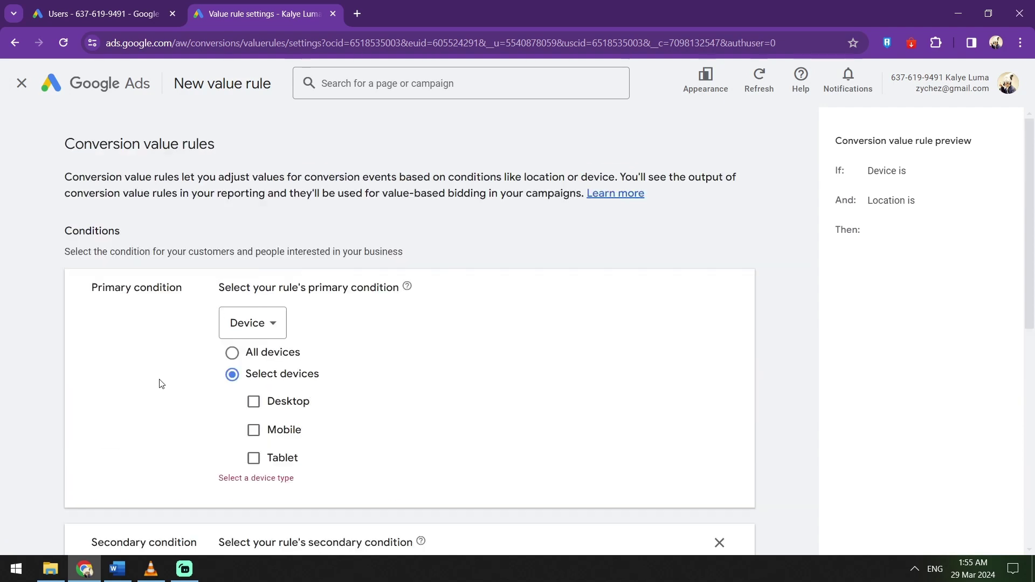
pyautogui.click(82, 90)
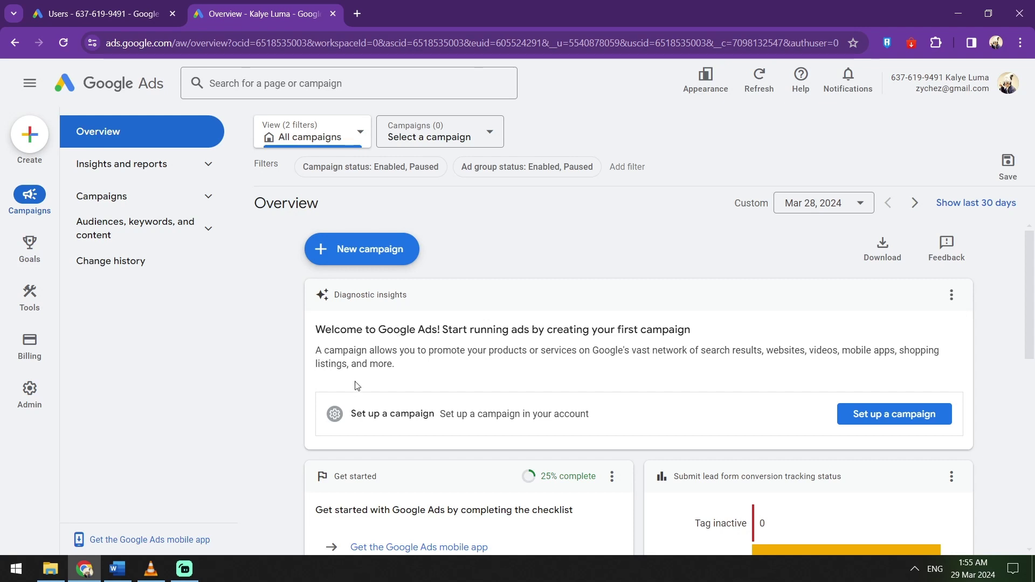
# View the campaign Insights page and the Campaign groups page.
pyautogui.moveTo(151, 569)
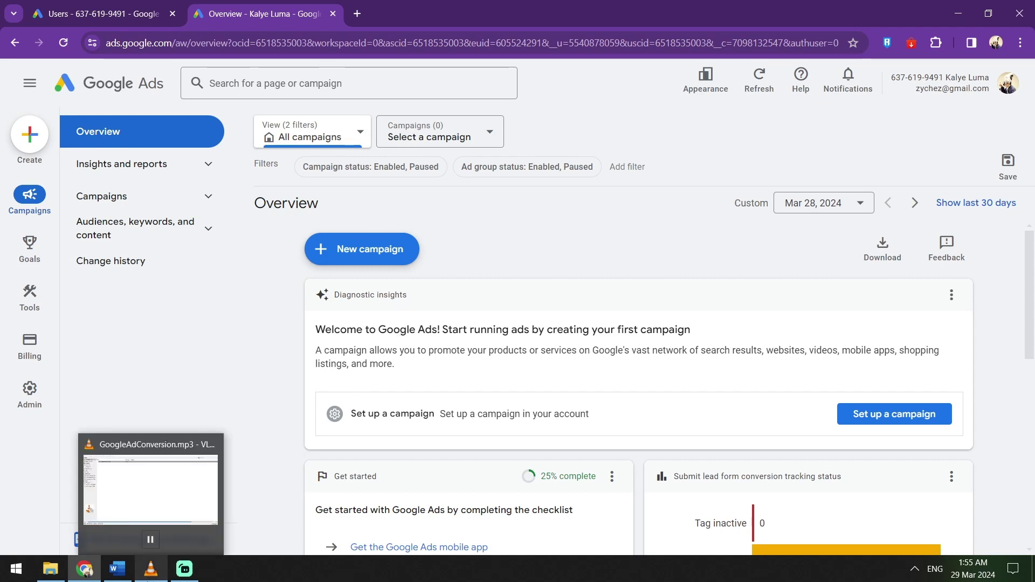
pyautogui.moveTo(117, 568)
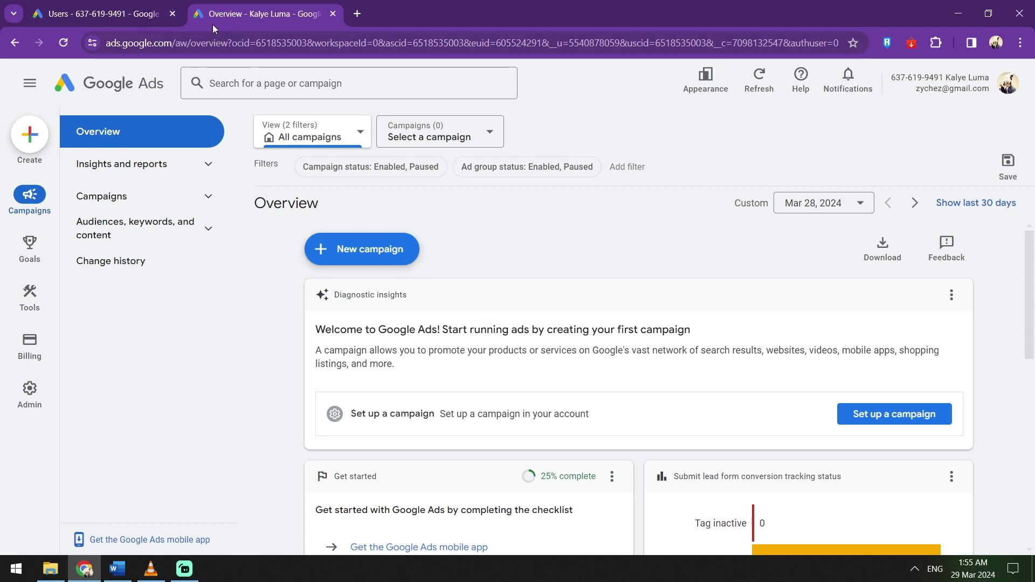
pyautogui.click(214, 182)
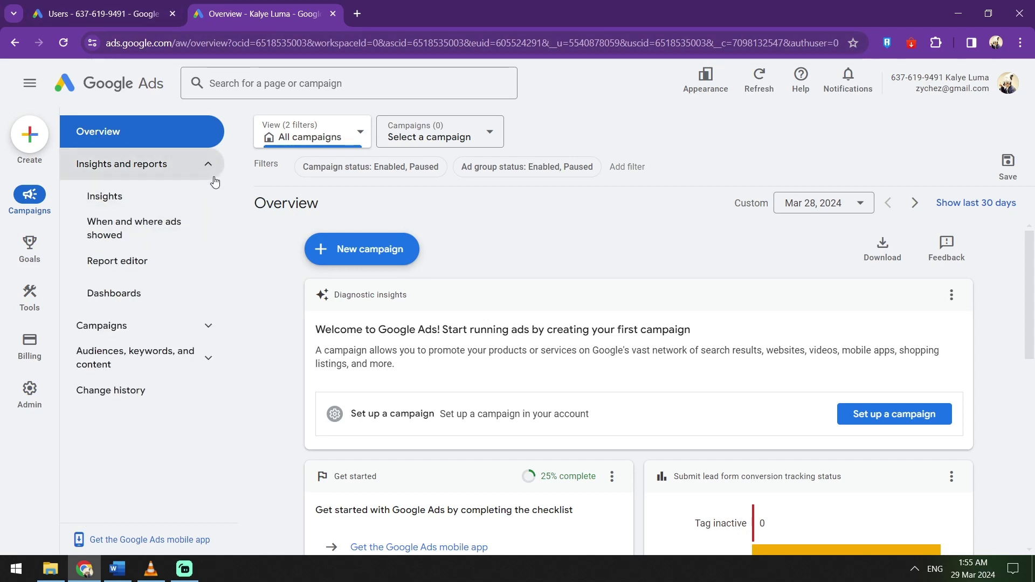
pyautogui.click(134, 202)
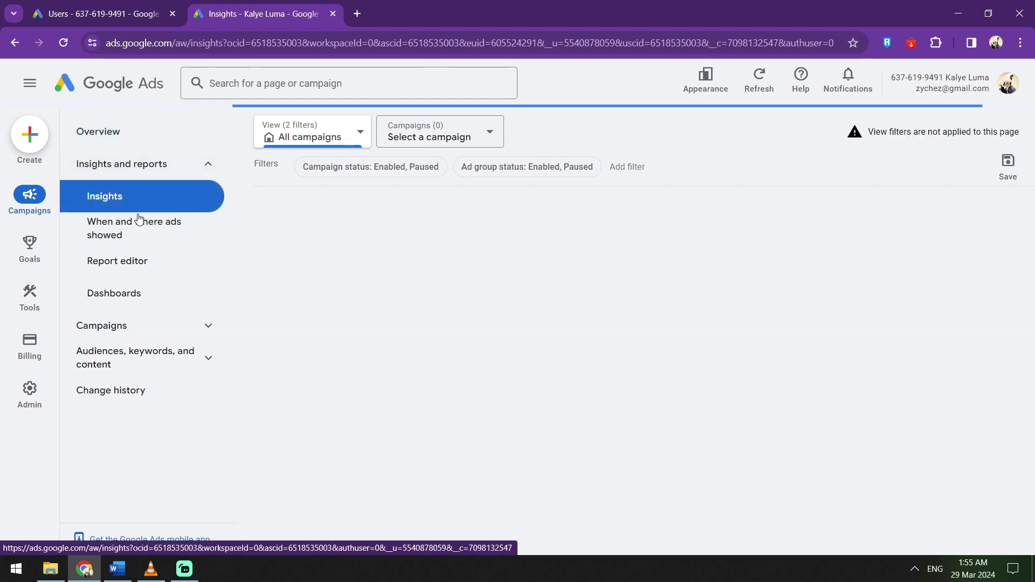
pyautogui.click(205, 327)
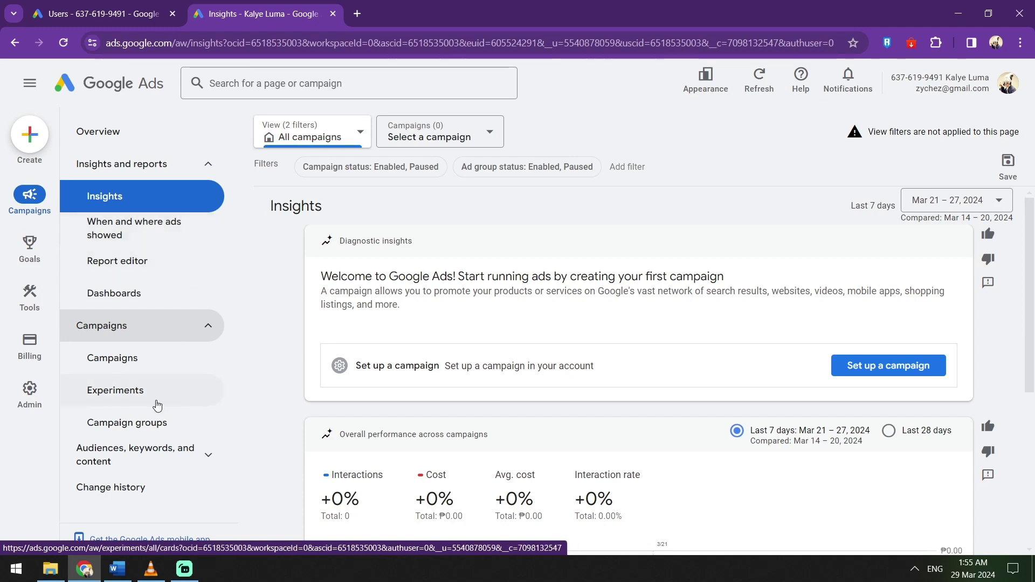
pyautogui.click(162, 426)
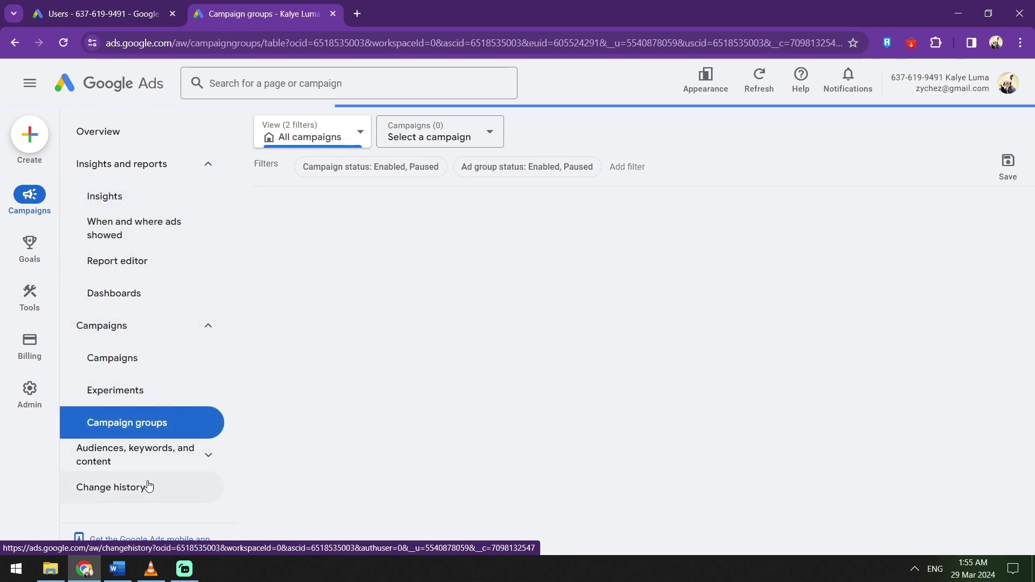
# Open the conversions summary and review the Submit lead form goal and the customer acquisition section.
pyautogui.moveTo(19, 261)
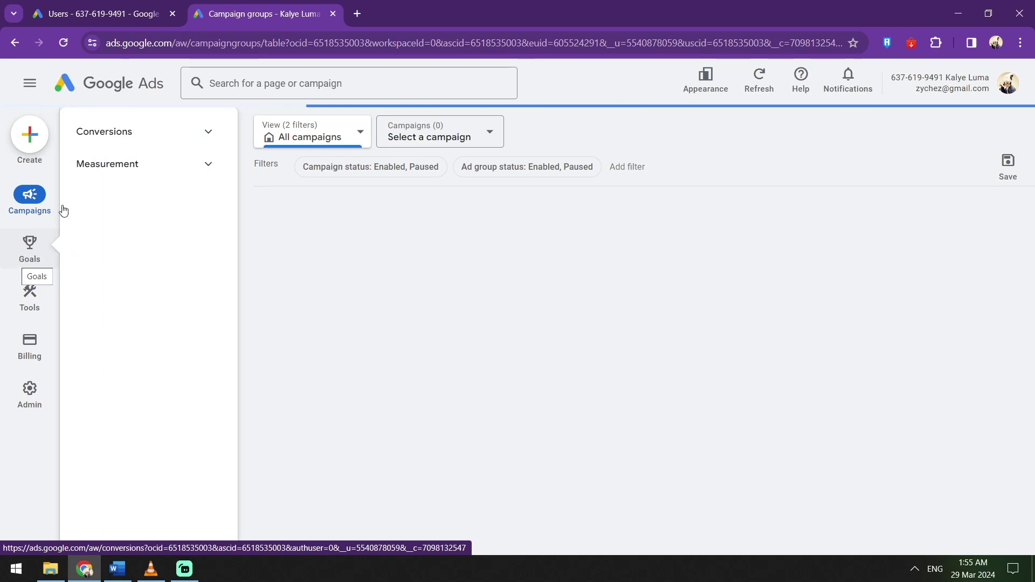
pyautogui.click(210, 134)
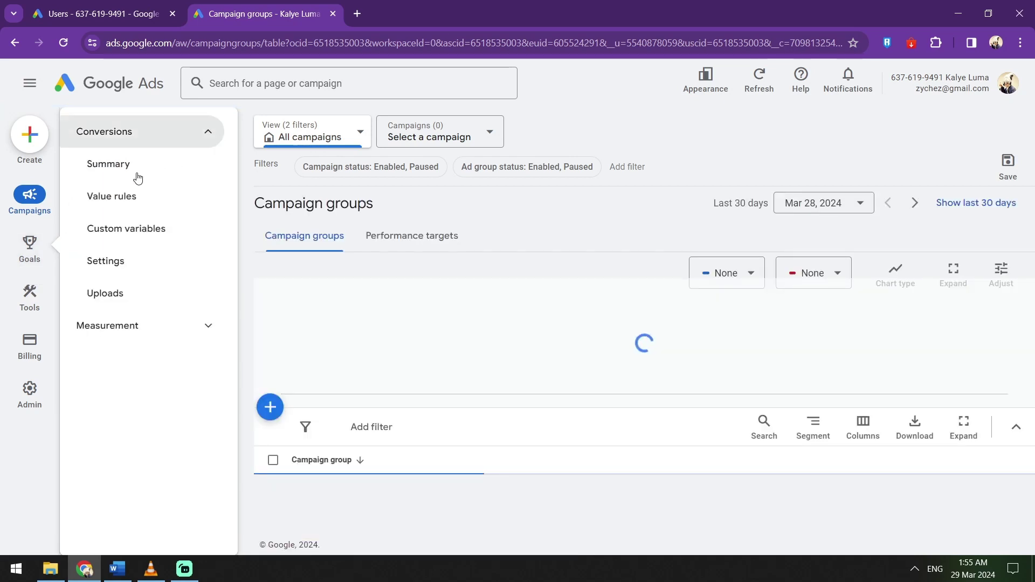
pyautogui.click(122, 176)
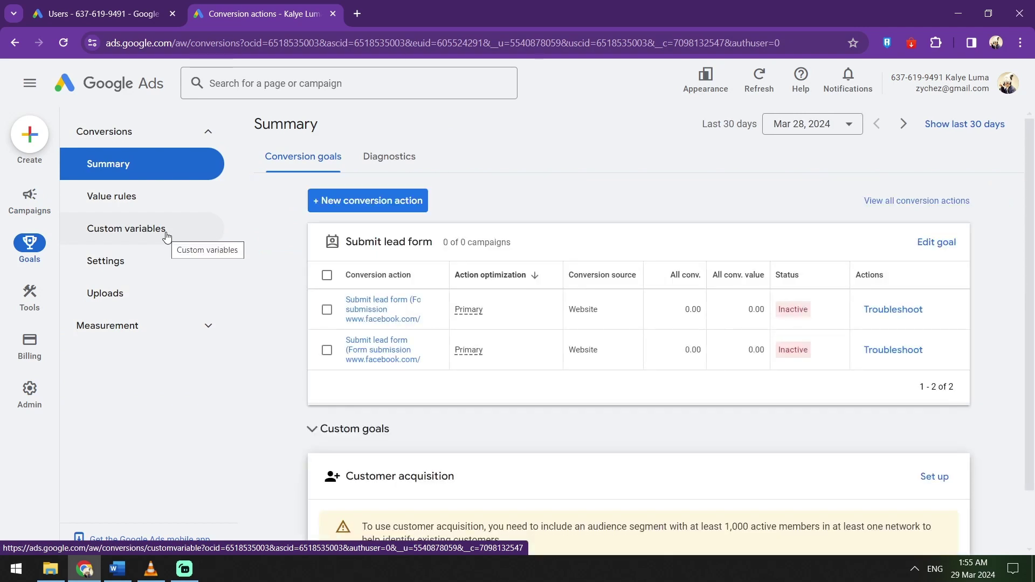
pyautogui.scroll(-1, 293, 243)
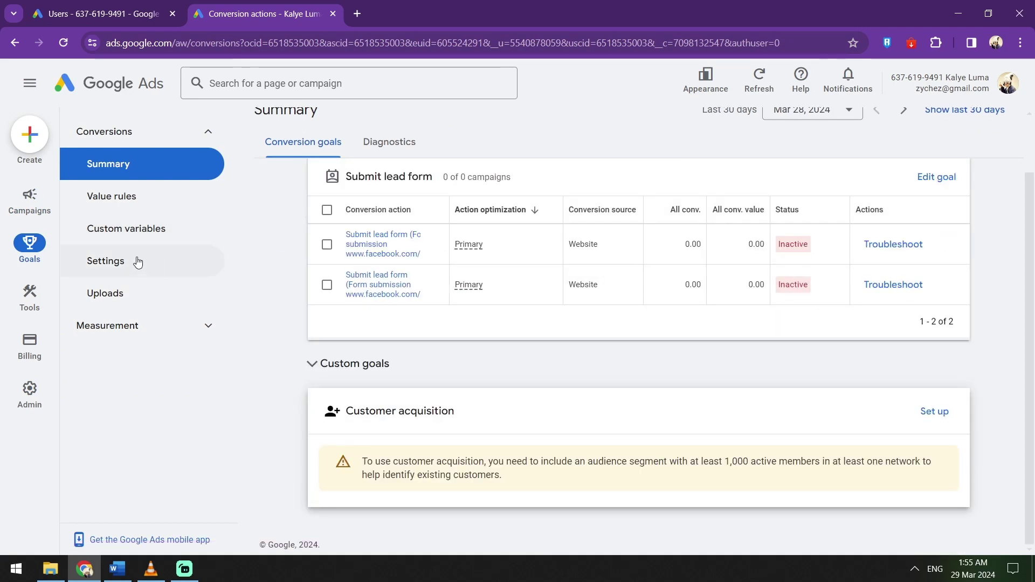
# Open the Content suitability page and view its inventory type options.
pyautogui.moveTo(49, 300)
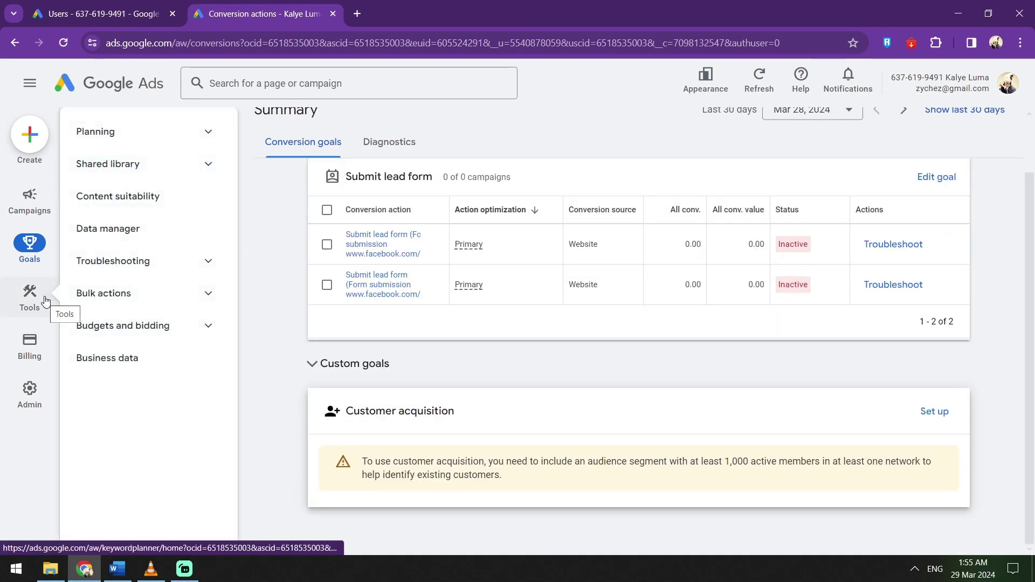
pyautogui.click(184, 195)
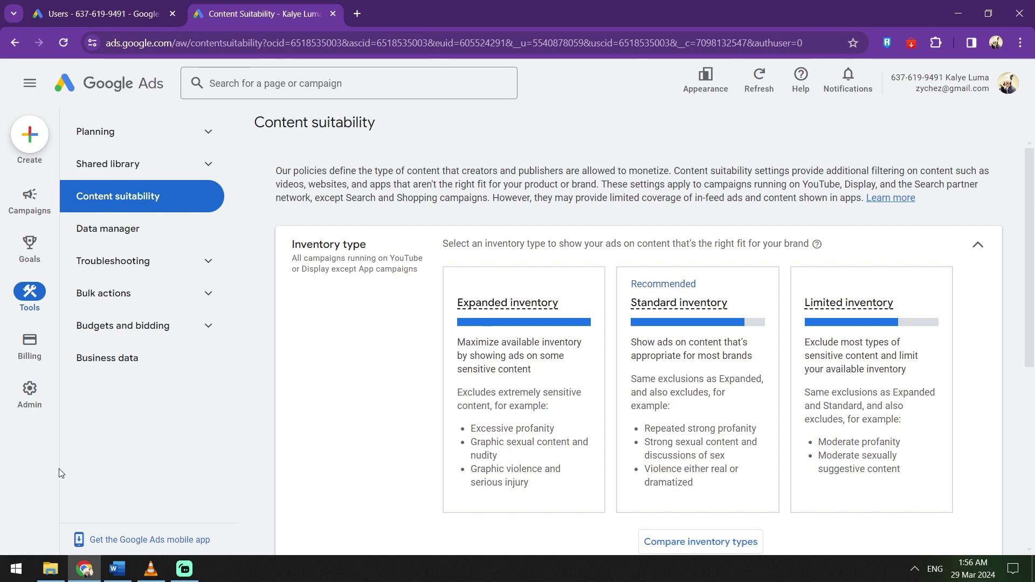
pyautogui.moveTo(4, 400)
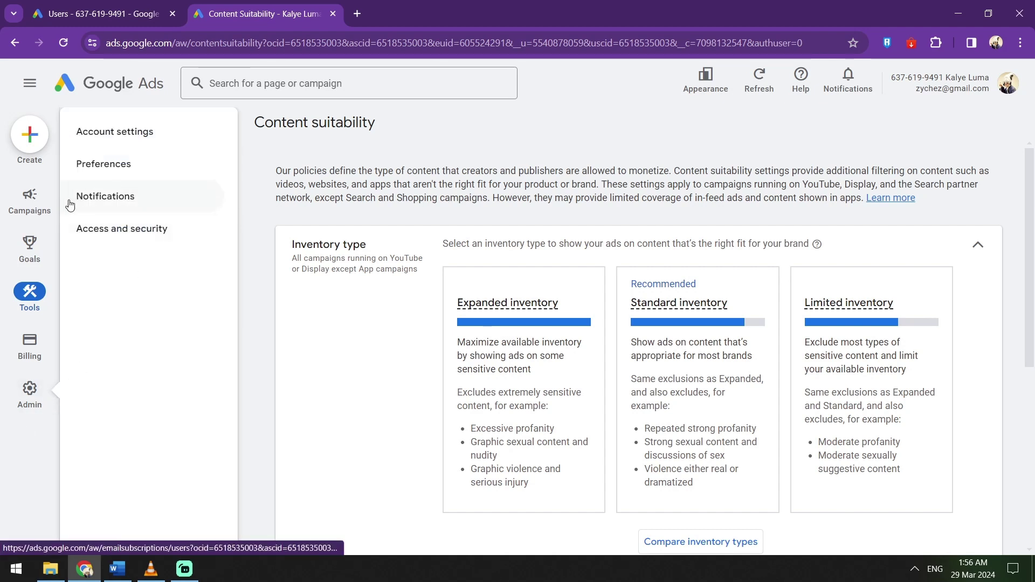
# Return to the Insights page and look over the campaign sections, including audiences, keywords, and content.
pyautogui.moveTo(69, 204)
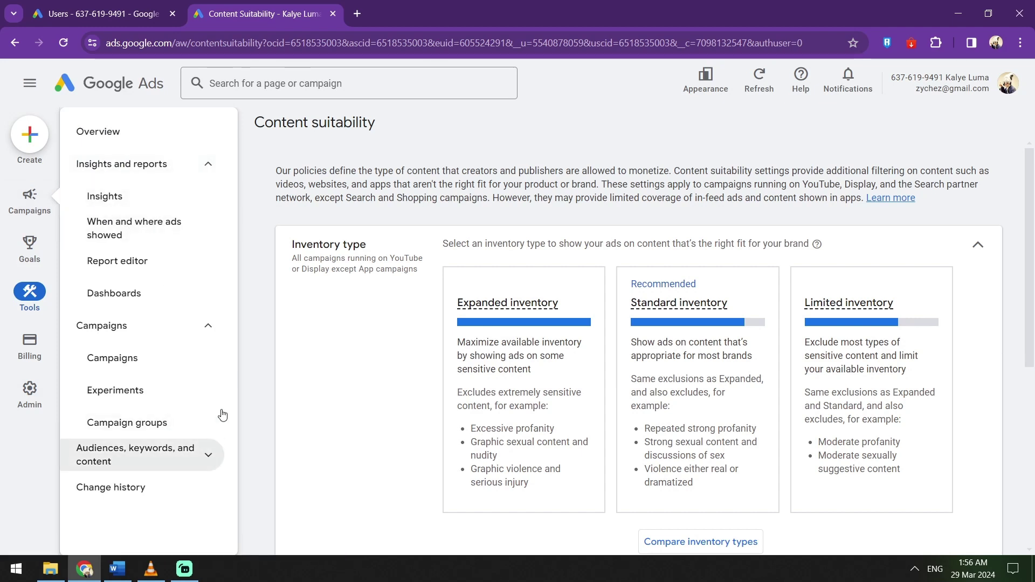
pyautogui.click(210, 454)
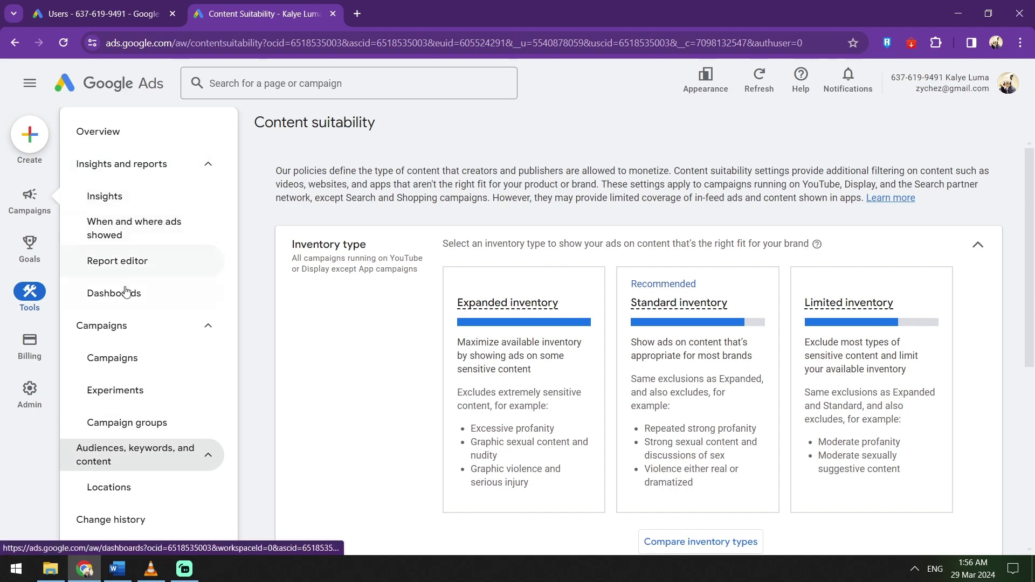
pyautogui.click(107, 200)
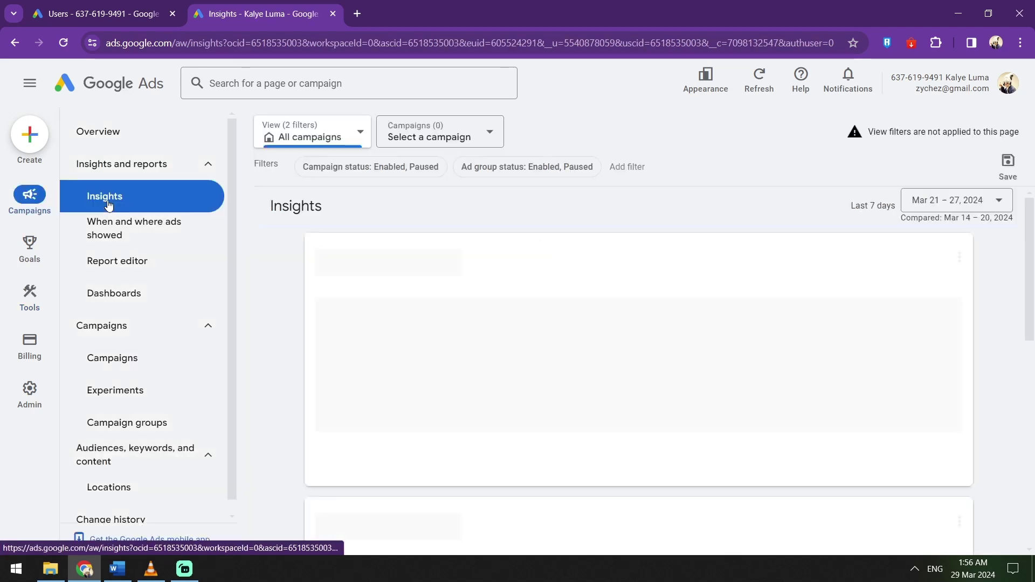
pyautogui.scroll(-1, 130, 270)
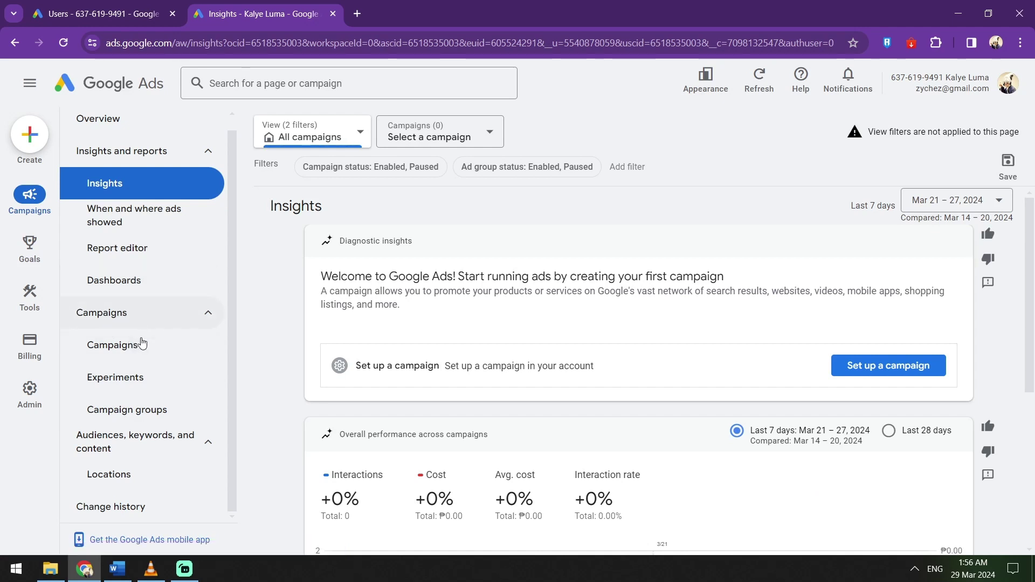
pyautogui.click(160, 455)
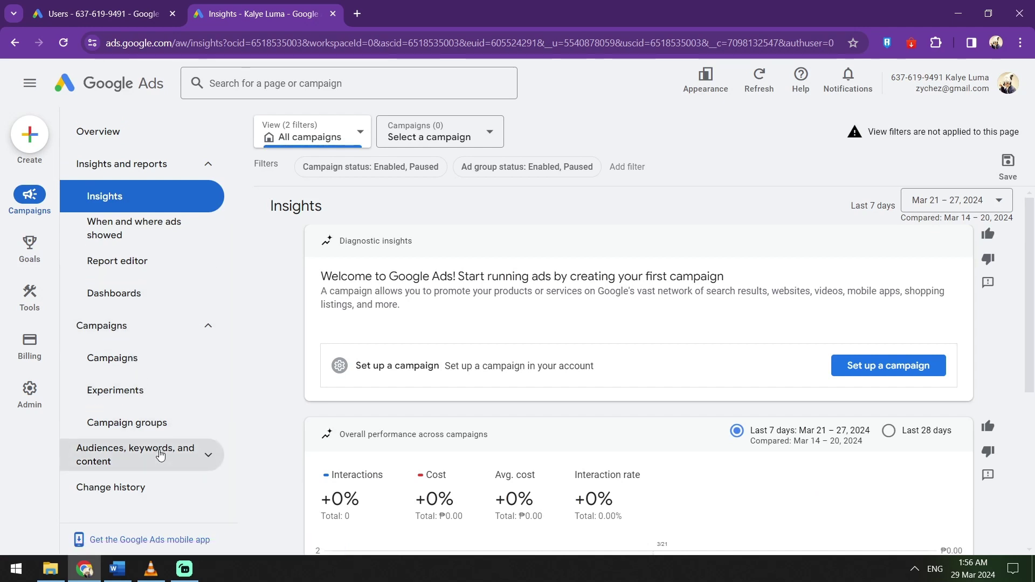
# Collapse the Insights and reports and Campaigns groups, and expand Audiences, keywords, and content to show its Locations entry.
pyautogui.click(209, 169)
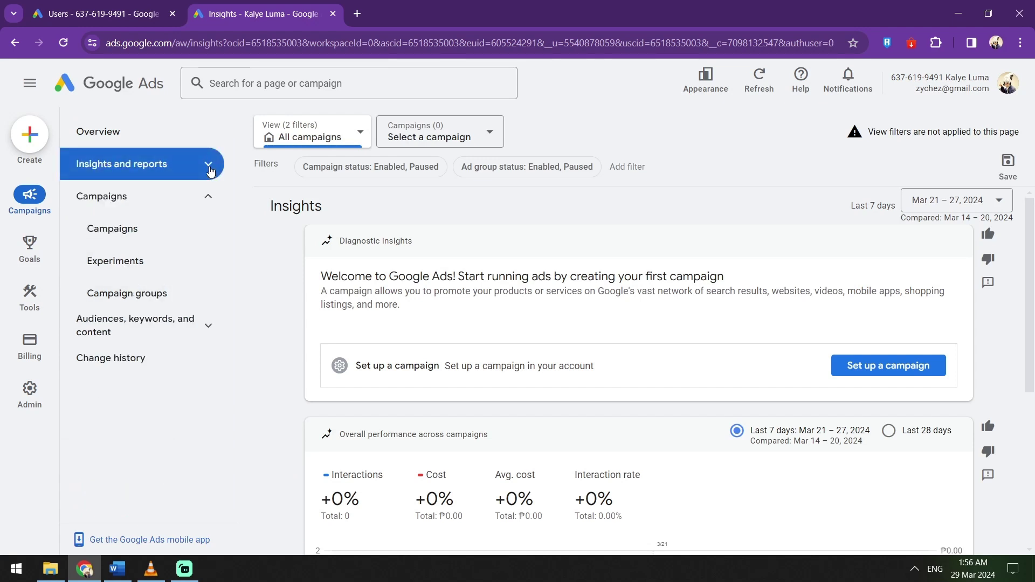
pyautogui.click(210, 338)
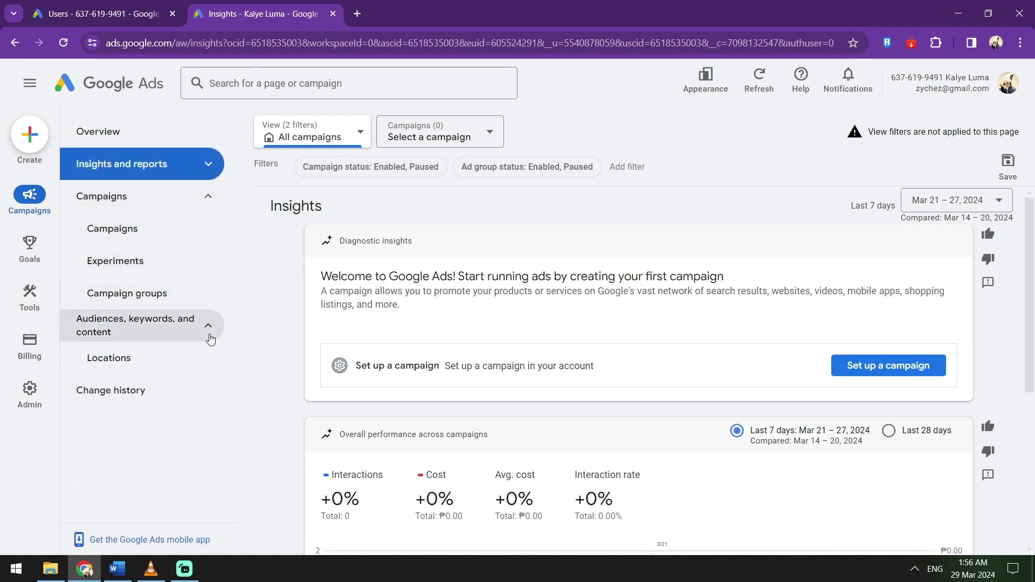
pyautogui.click(210, 197)
# Look through the Planning tools, including Keyword Planner, and open the App advertising hub.
pyautogui.click(30, 291)
pyautogui.click(95, 131)
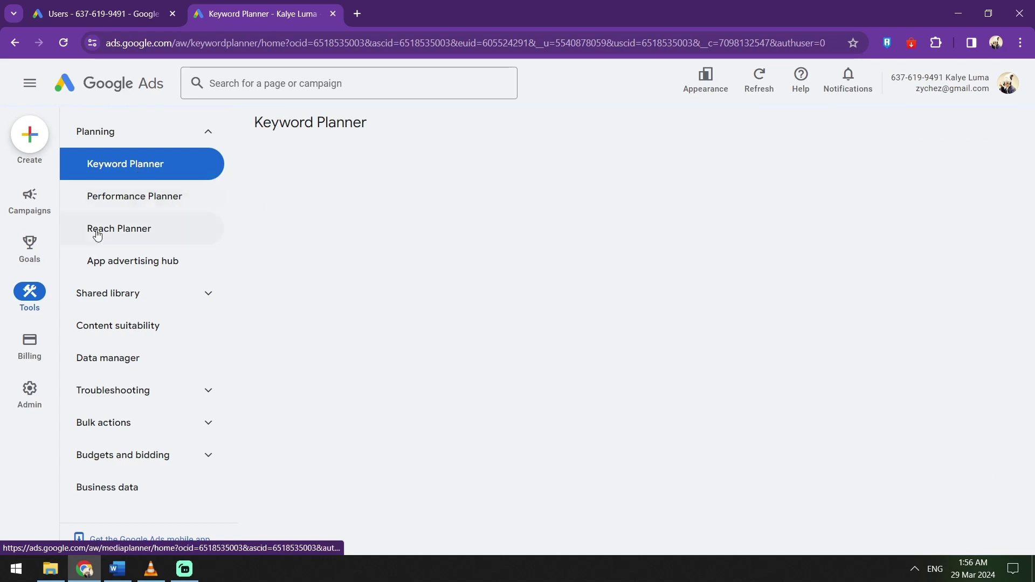
pyautogui.click(120, 261)
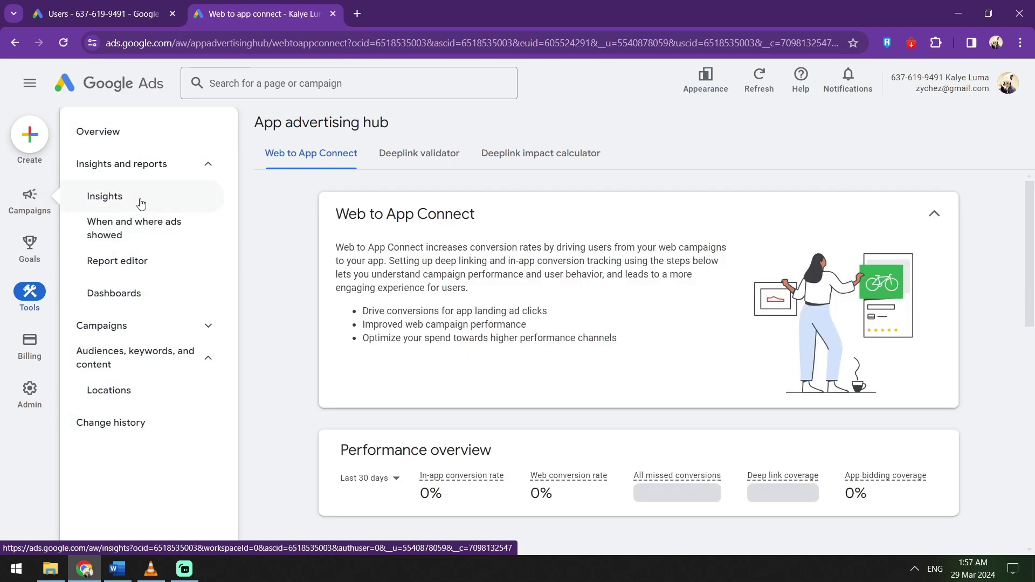
# Return to the campaign Insights page and review its diagnostic insights and overall performance chart.
pyautogui.click(141, 203)
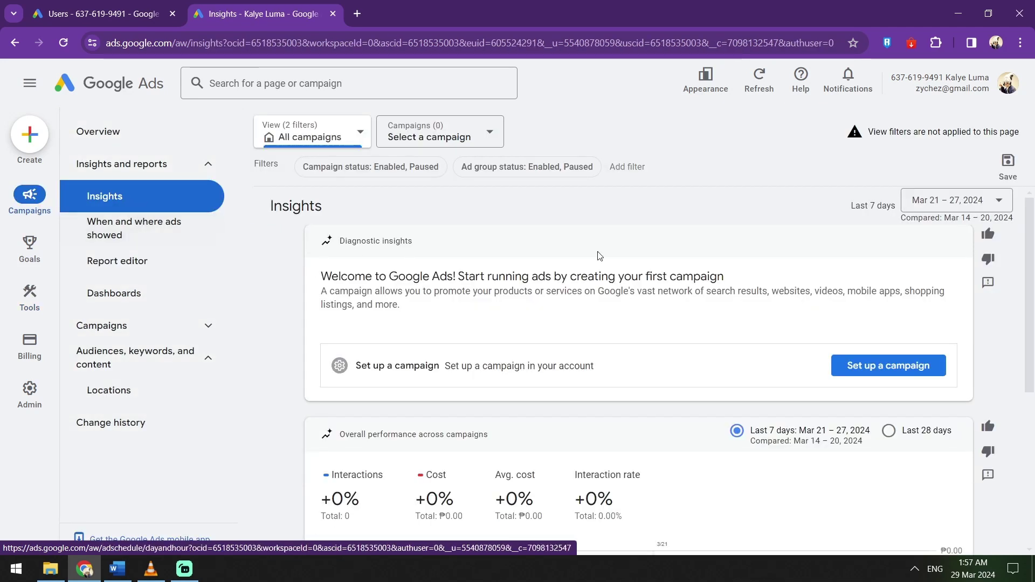
pyautogui.scroll(-4, 670, 257)
pyautogui.scroll(4, 672, 257)
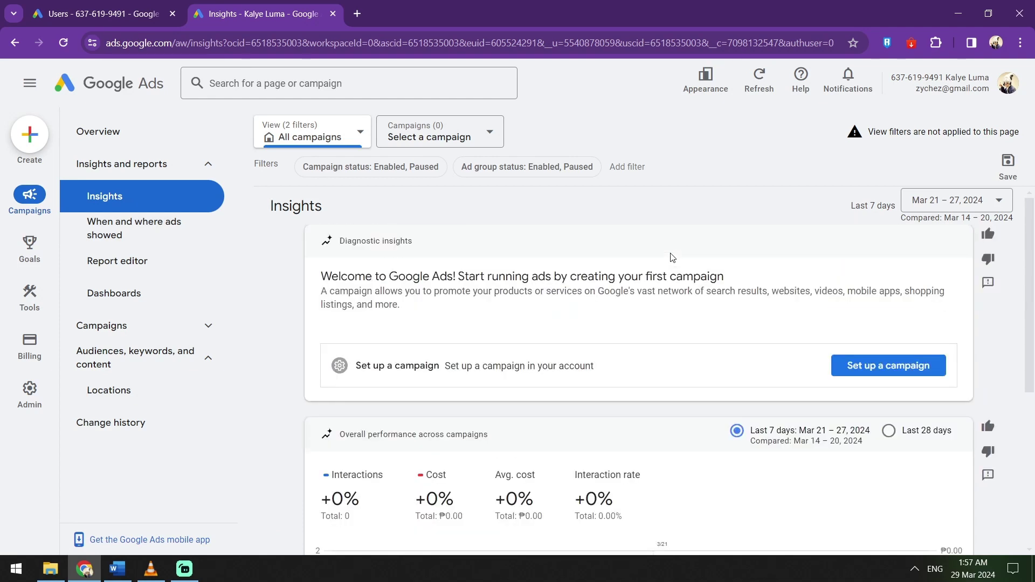
pyautogui.scroll(-5, 672, 257)
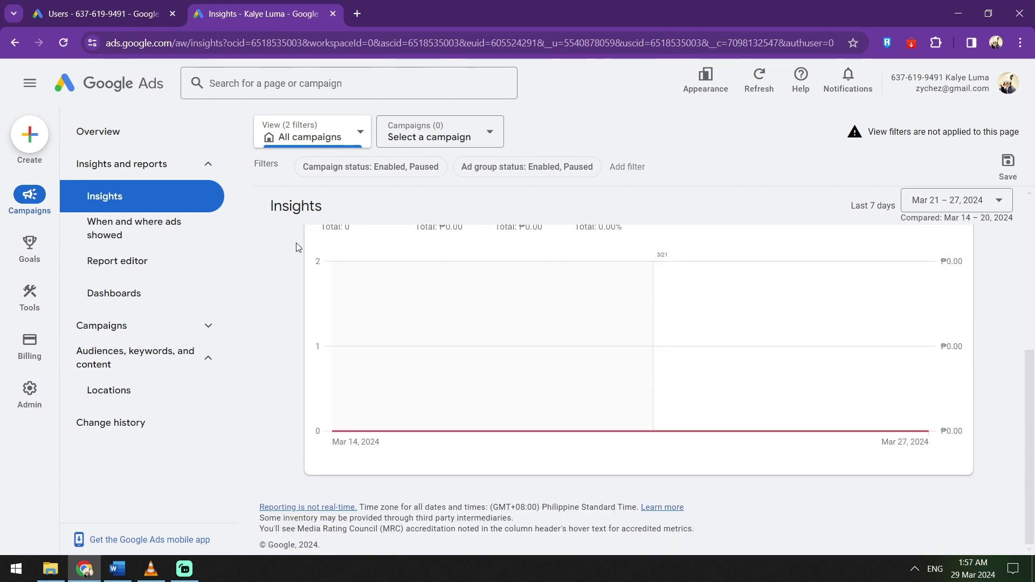
# View the other reporting pages: When and where ads showed, Report editor, and Dashboards.
pyautogui.click(149, 242)
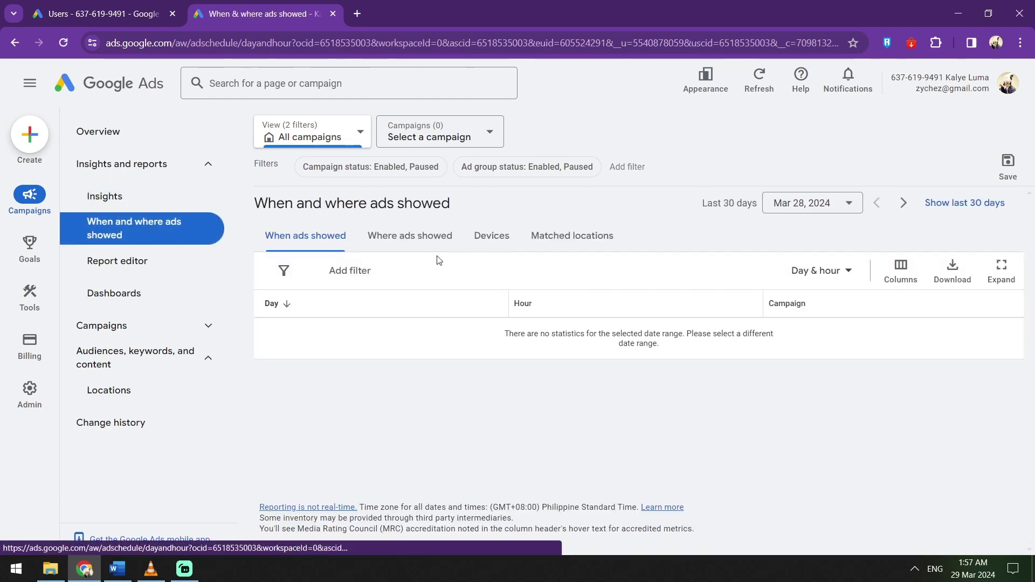
pyautogui.click(134, 260)
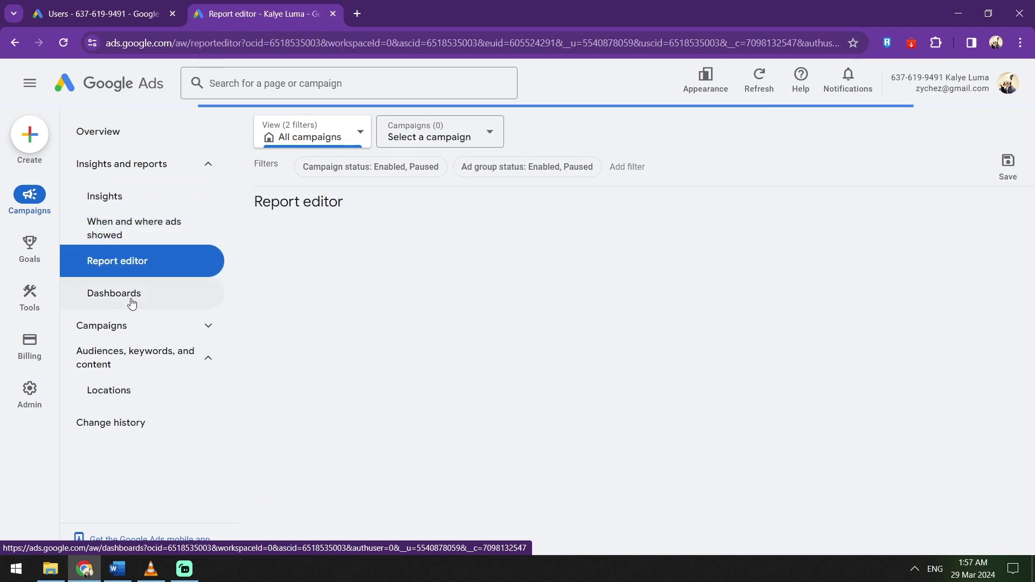
pyautogui.click(132, 303)
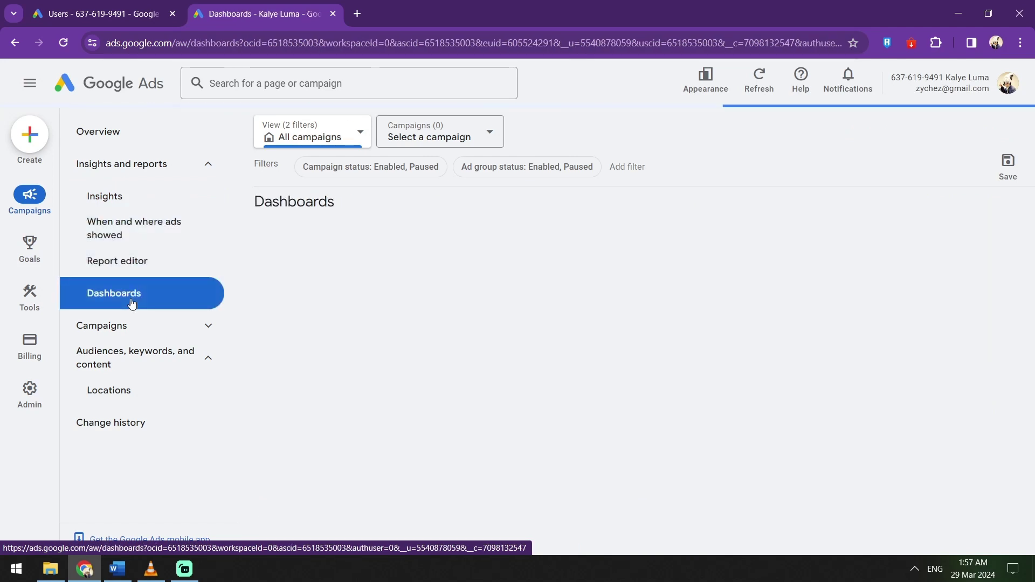